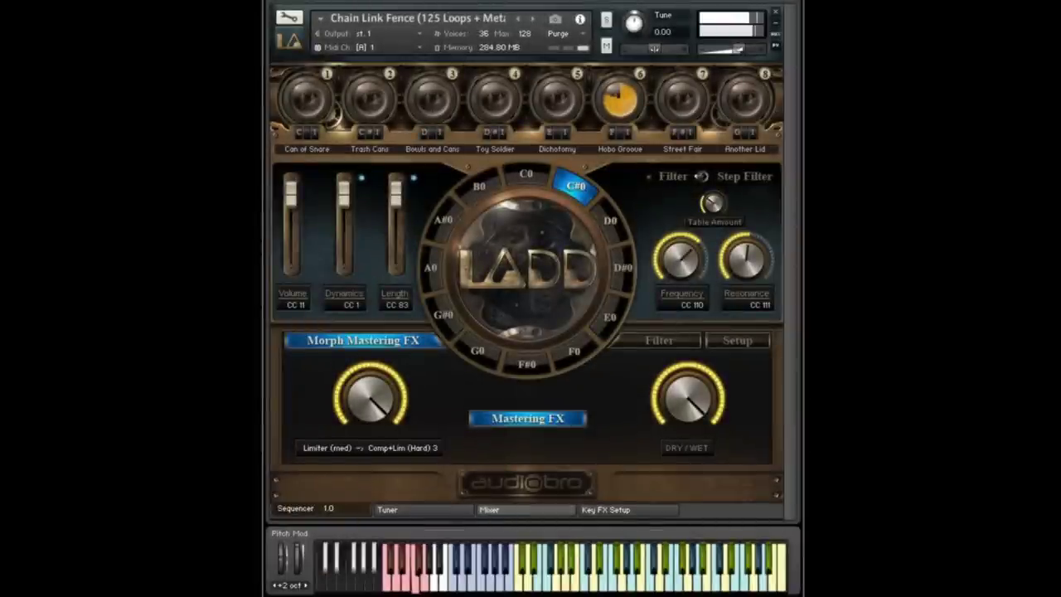
Step: Load tuning preset 5 on the Tuner page, then look over the Mixer and step filter sequencer
{"action": "left_click", "coordinate": [406, 509]}
{"action": "left_click", "coordinate": [485, 76]}
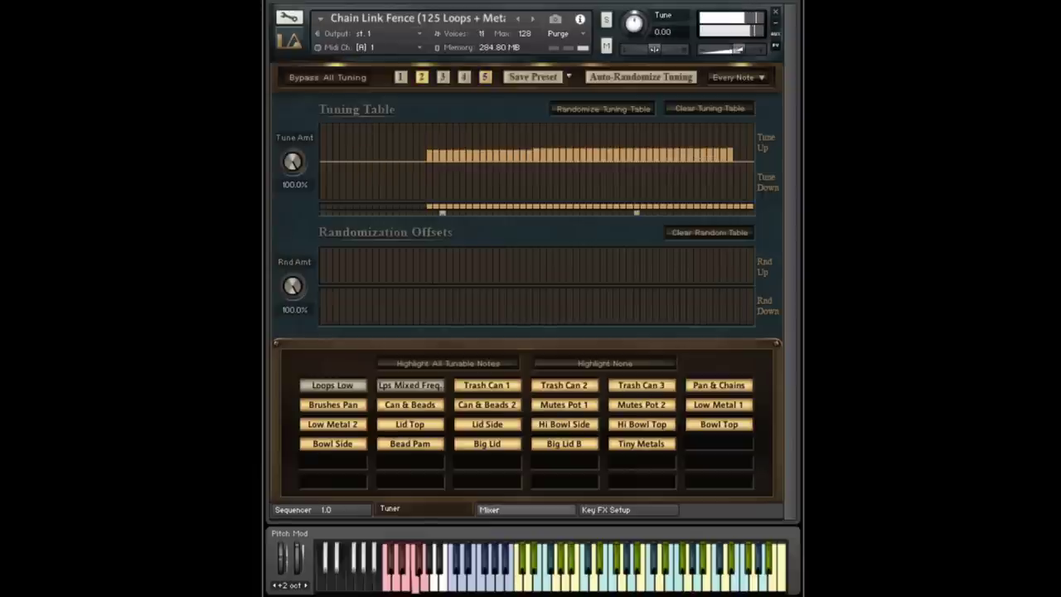
{"action": "left_click", "coordinate": [489, 509]}
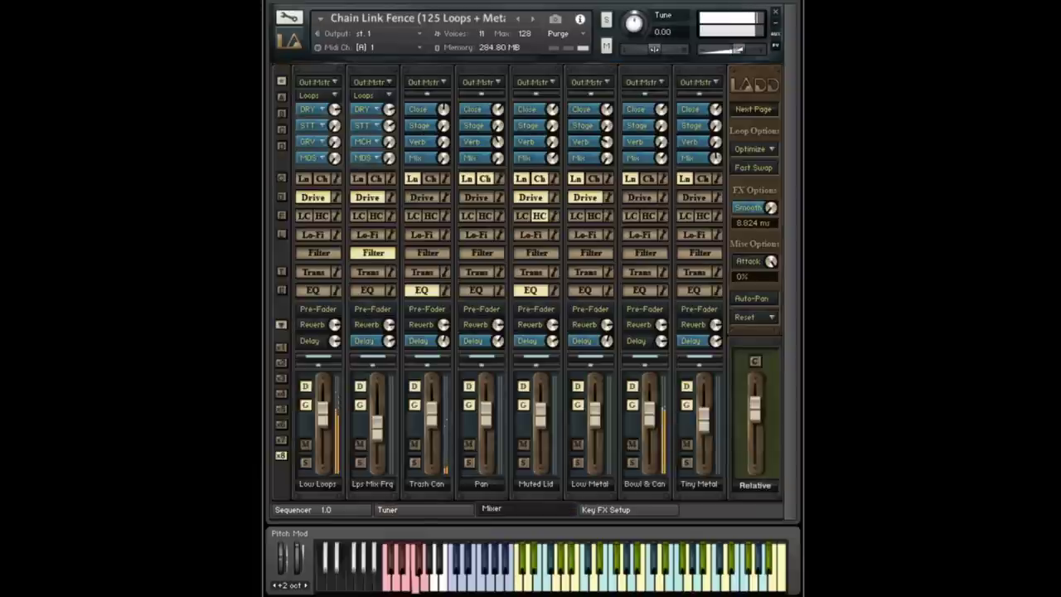
{"action": "left_click", "coordinate": [491, 509]}
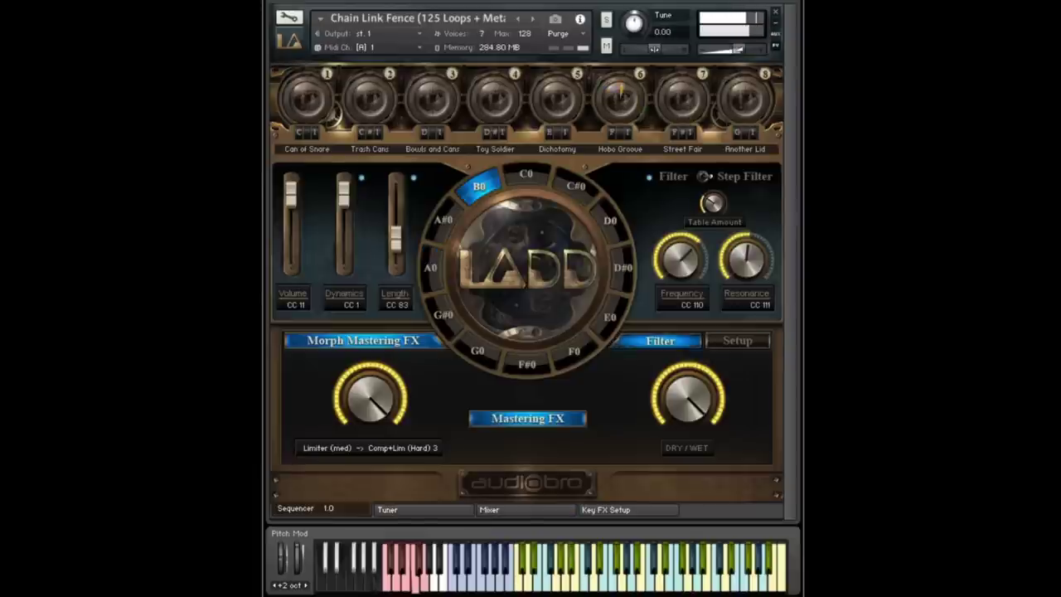
{"action": "left_click", "coordinate": [659, 340]}
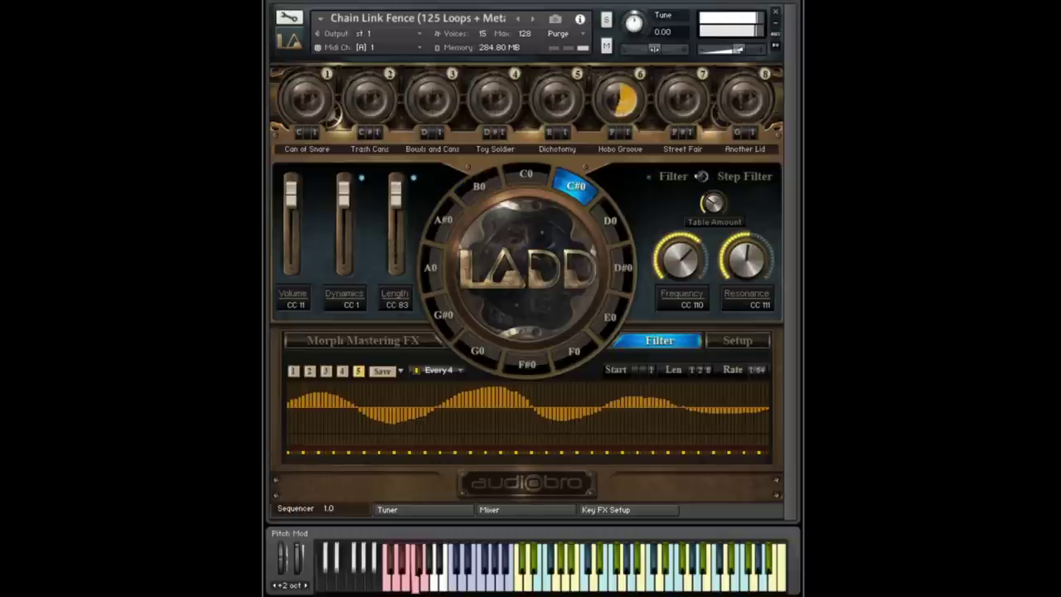
Step: View the Mixer and Key FX Setup grid, then briefly open and close the Hobo Groove sequencer
{"action": "left_click", "coordinate": [491, 508]}
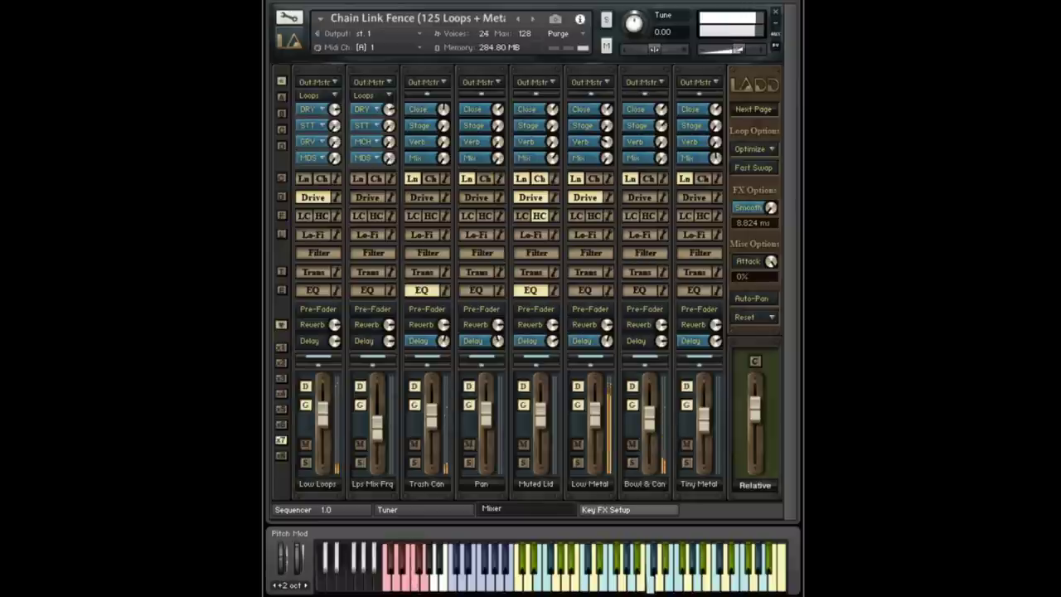
{"action": "left_click", "coordinate": [606, 509]}
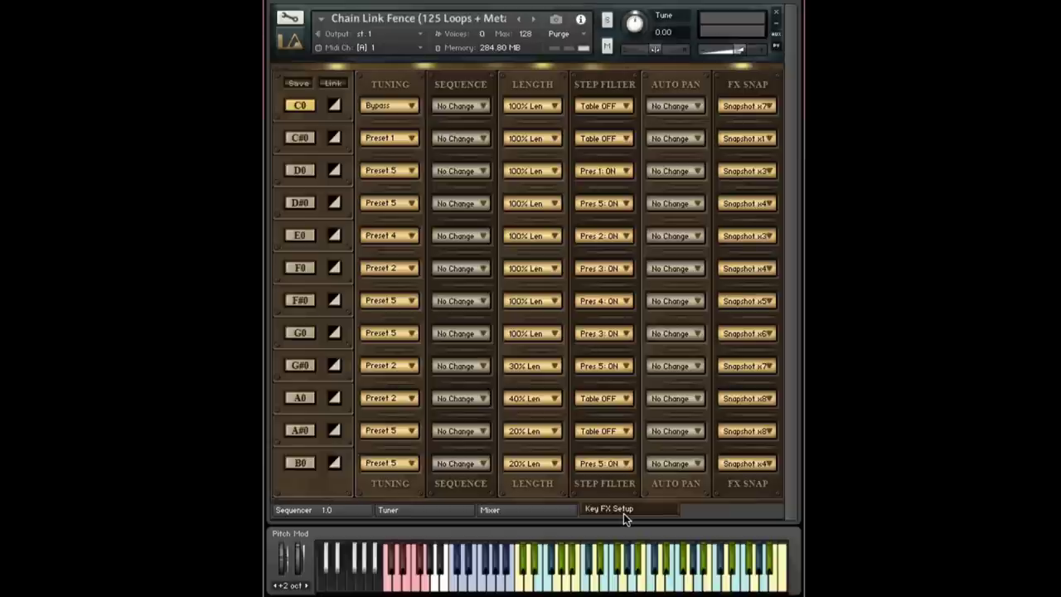
{"action": "left_click", "coordinate": [349, 518]}
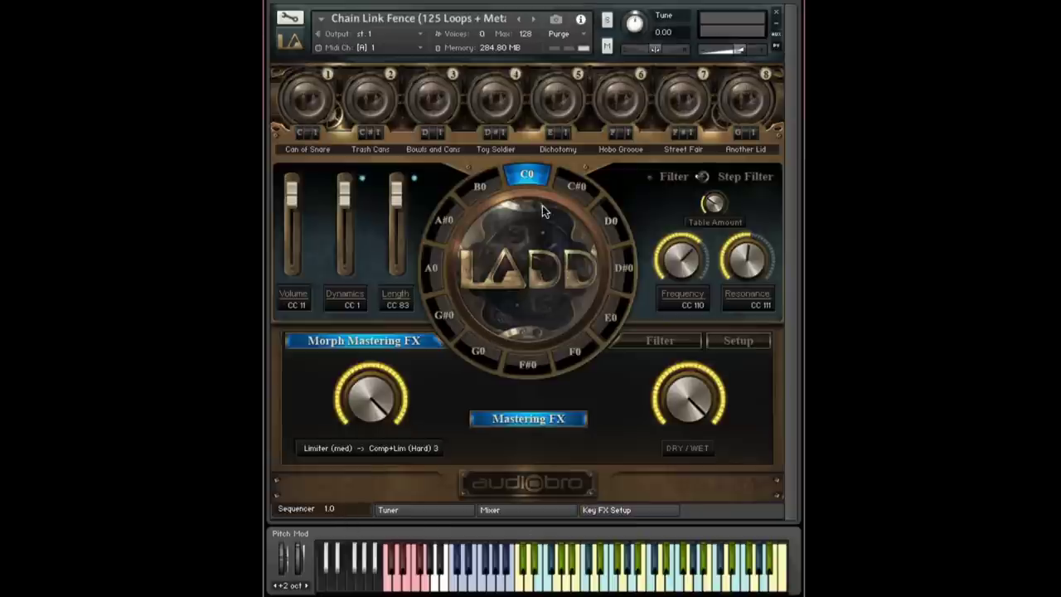
{"action": "left_click", "coordinate": [623, 103]}
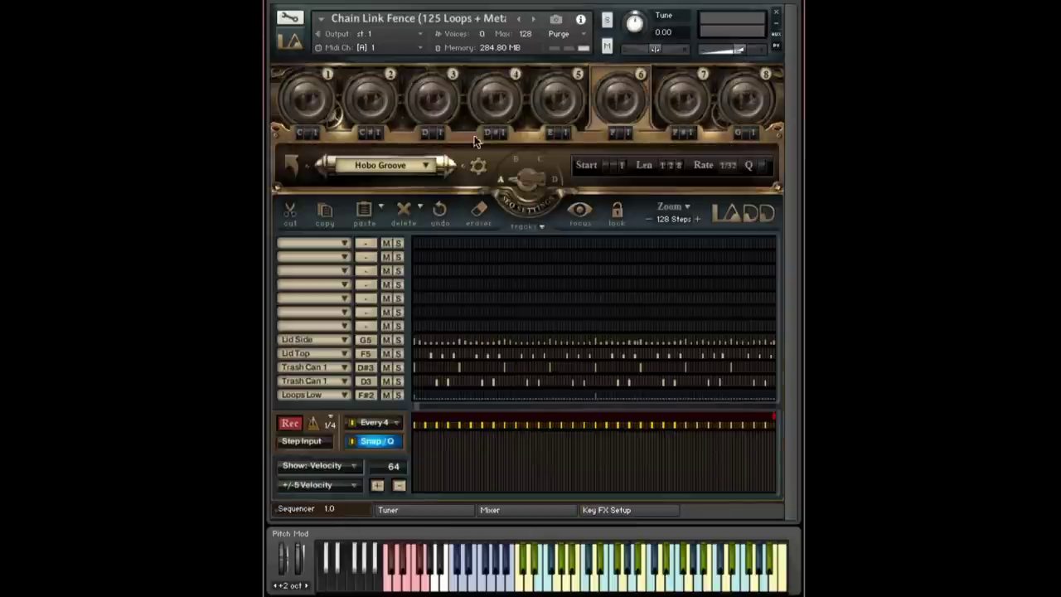
{"action": "left_click", "coordinate": [621, 114]}
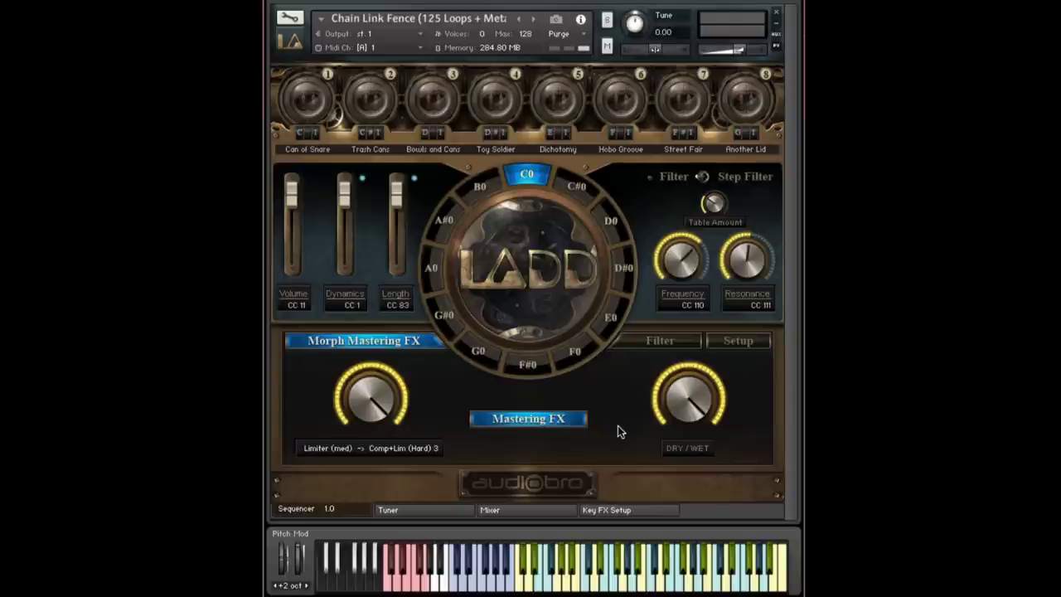
{"action": "left_click", "coordinate": [617, 509]}
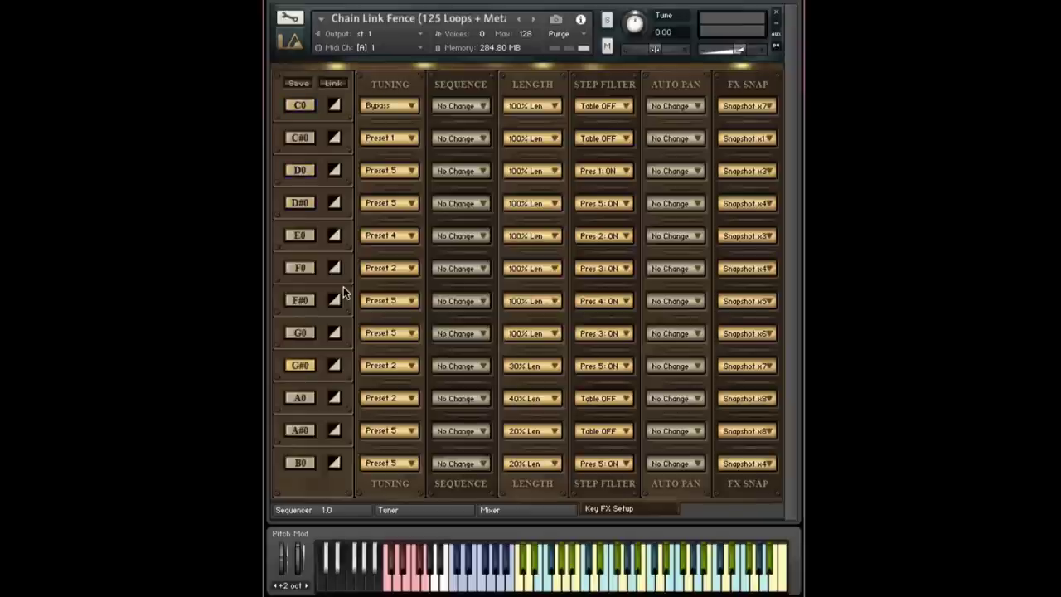
{"action": "left_click", "coordinate": [299, 139]}
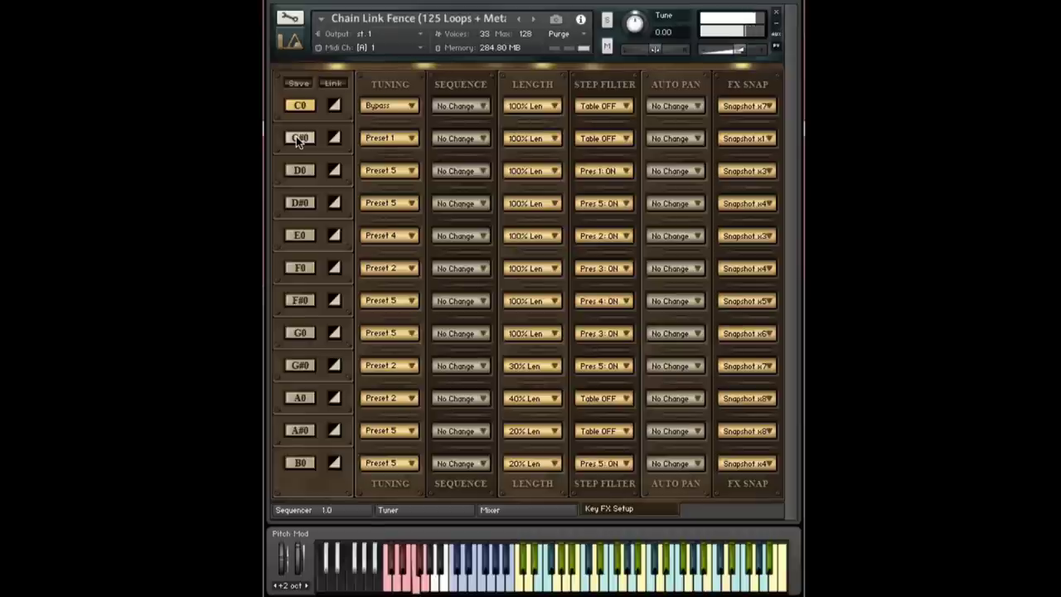
{"action": "left_click", "coordinate": [297, 138]}
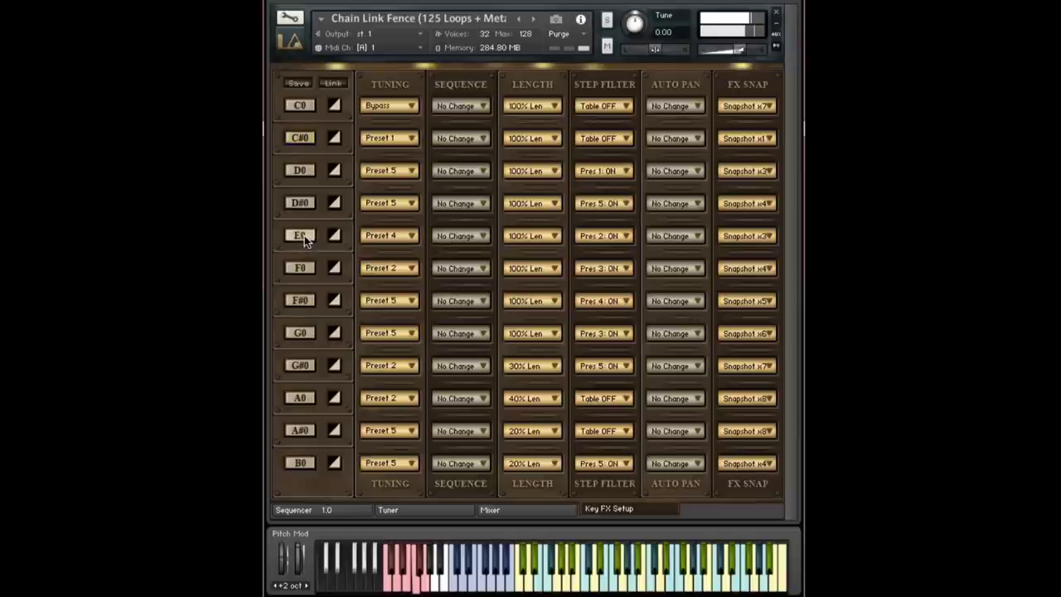
{"action": "left_click", "coordinate": [305, 235]}
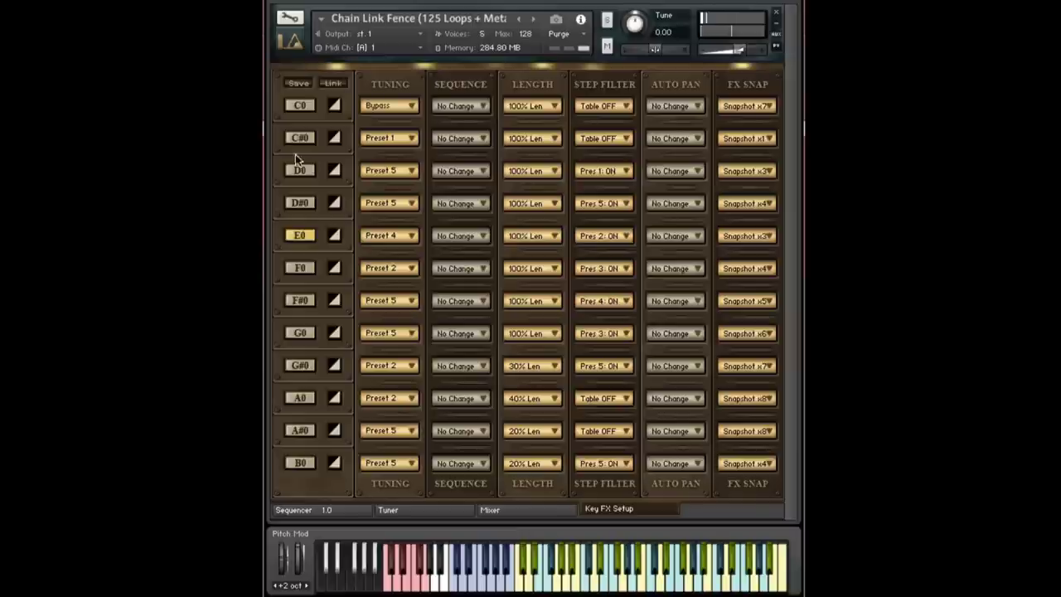
{"action": "left_click", "coordinate": [305, 107]}
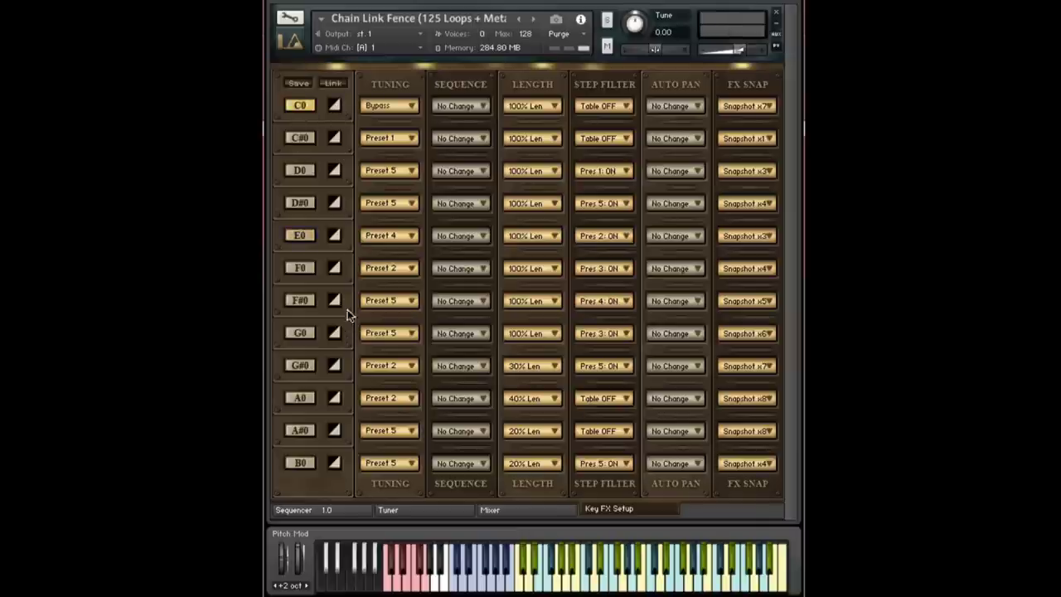
Step: Set the C0 key's link colour marker to Cyan
{"action": "left_click", "coordinate": [334, 104]}
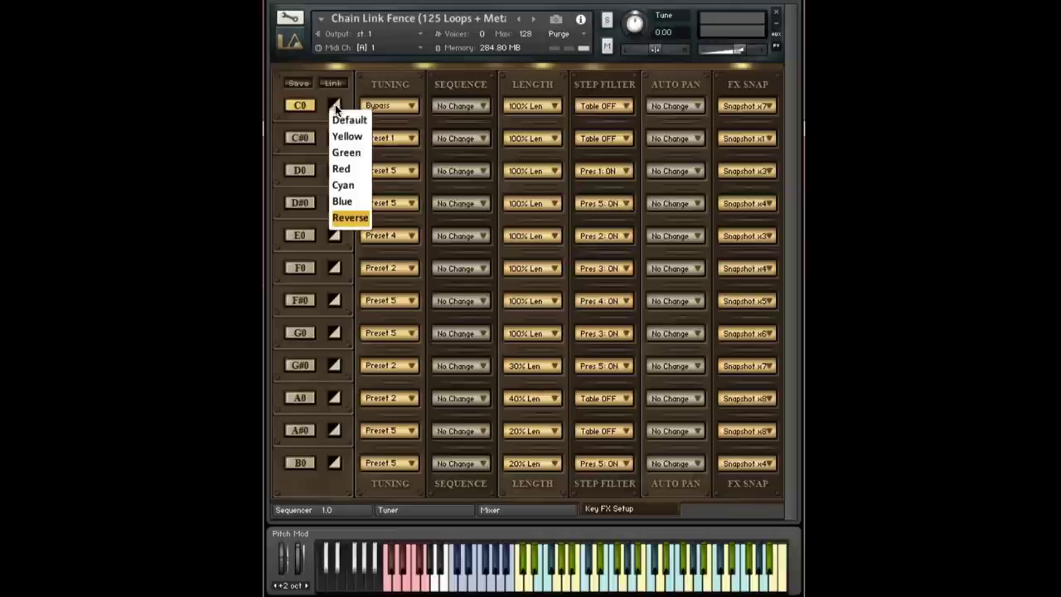
{"action": "left_click", "coordinate": [347, 97]}
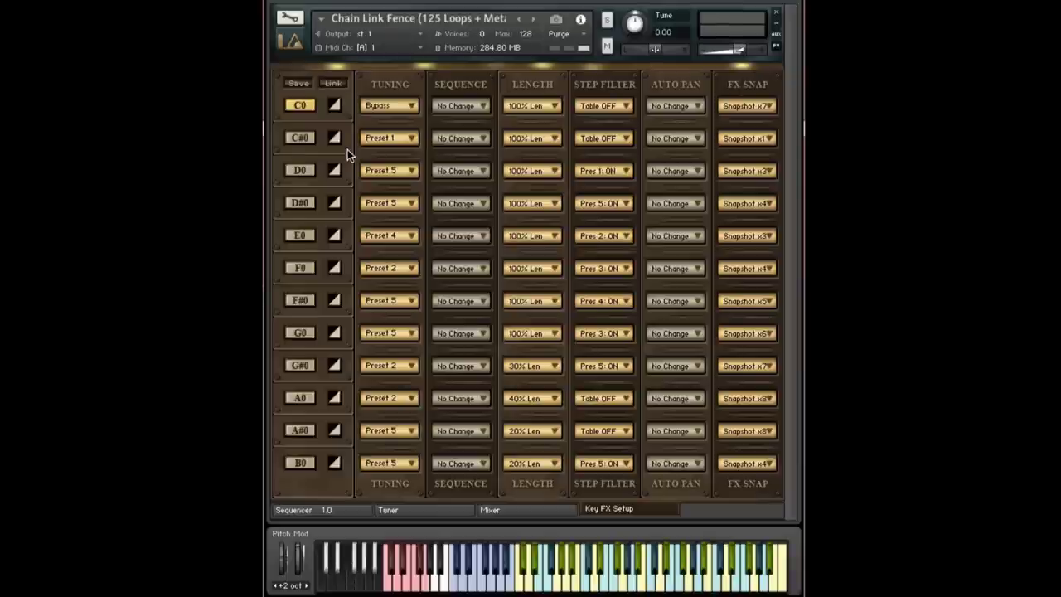
{"action": "left_click", "coordinate": [336, 105]}
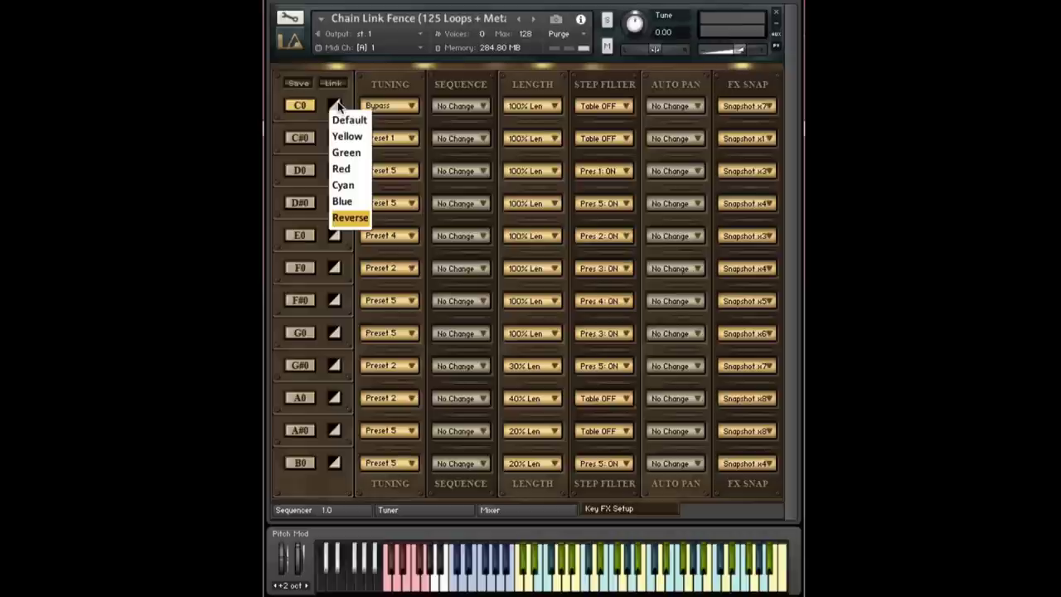
{"action": "left_click", "coordinate": [345, 187]}
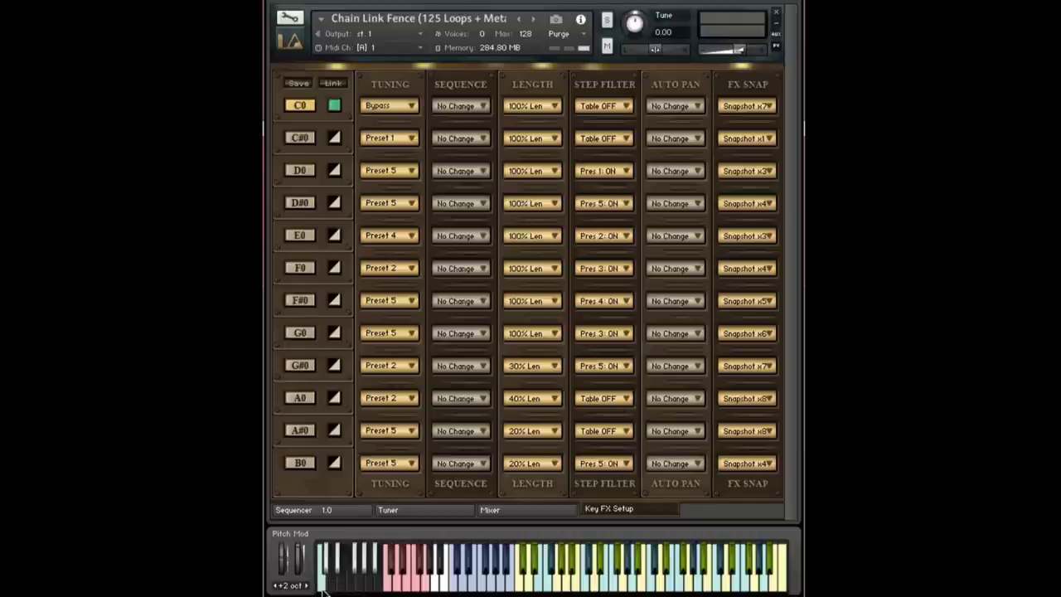
Step: Link all key rows, colour them Cyan, then reset keys C0–B0 to Reverse
{"action": "left_click", "coordinate": [335, 82]}
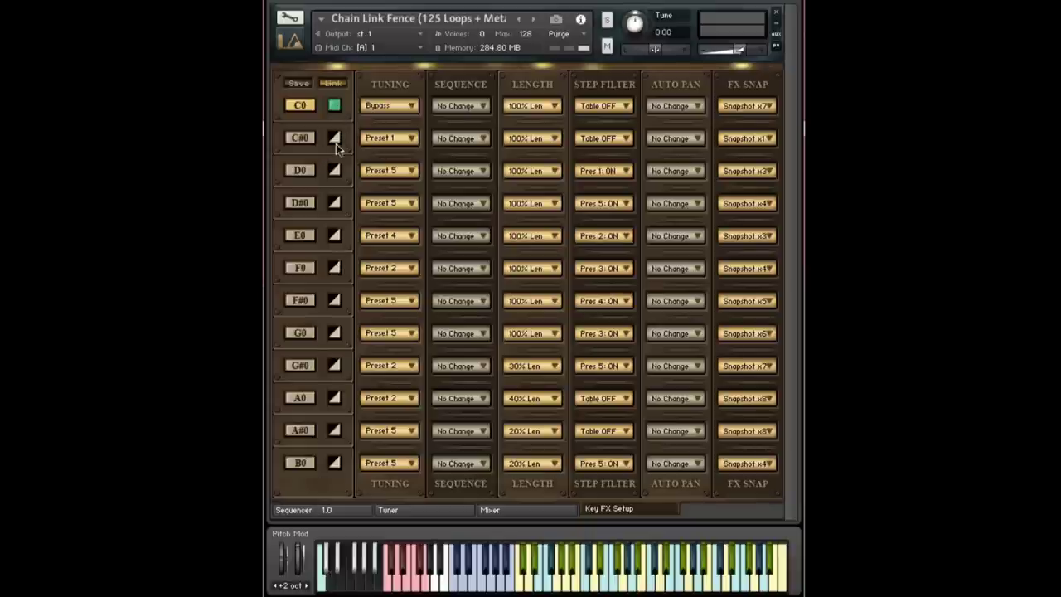
{"action": "left_click", "coordinate": [334, 104]}
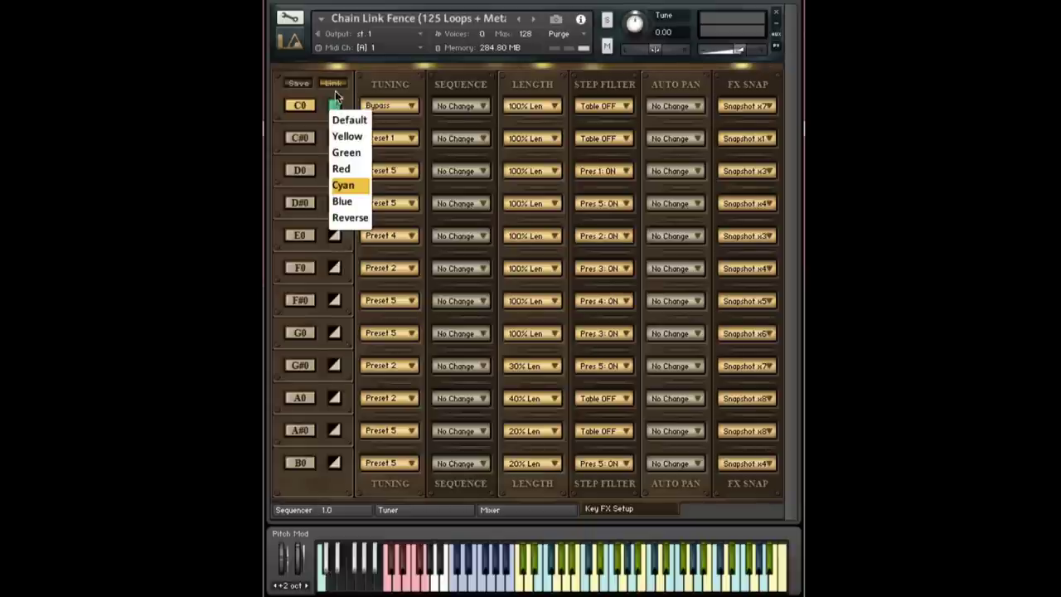
{"action": "left_click", "coordinate": [343, 185]}
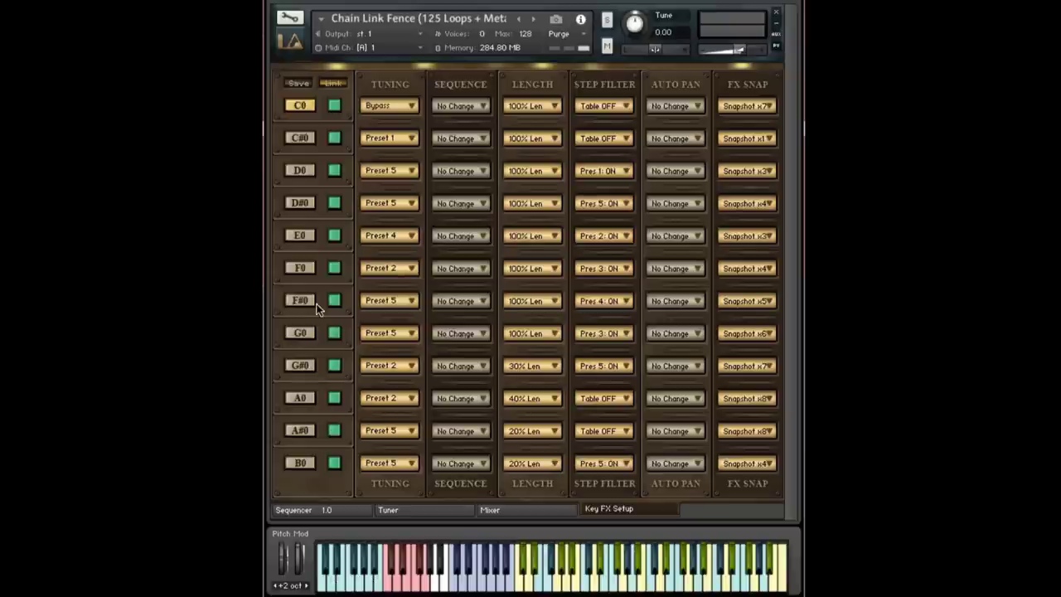
{"action": "left_click", "coordinate": [334, 101]}
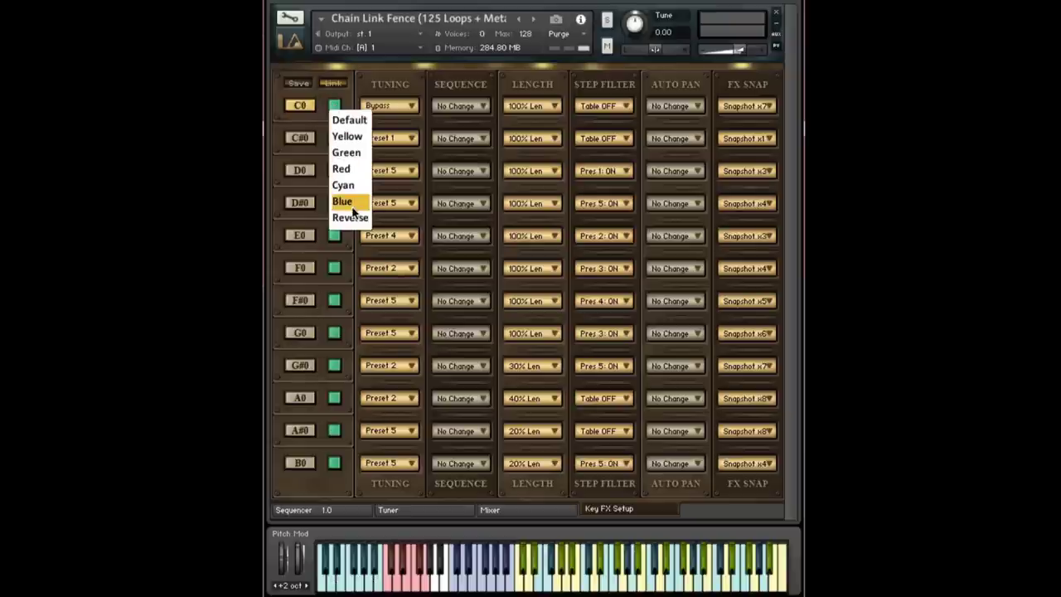
{"action": "left_click", "coordinate": [348, 219]}
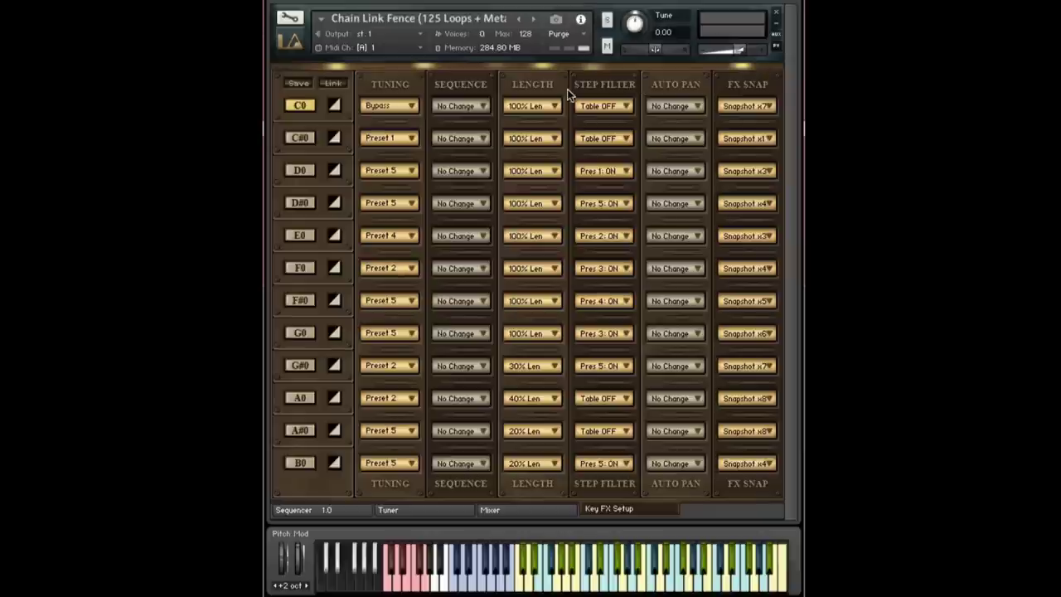
Step: Compare C0's tuning options with the Tuner page presets, leaving C0 unchanged
{"action": "left_click", "coordinate": [409, 106]}
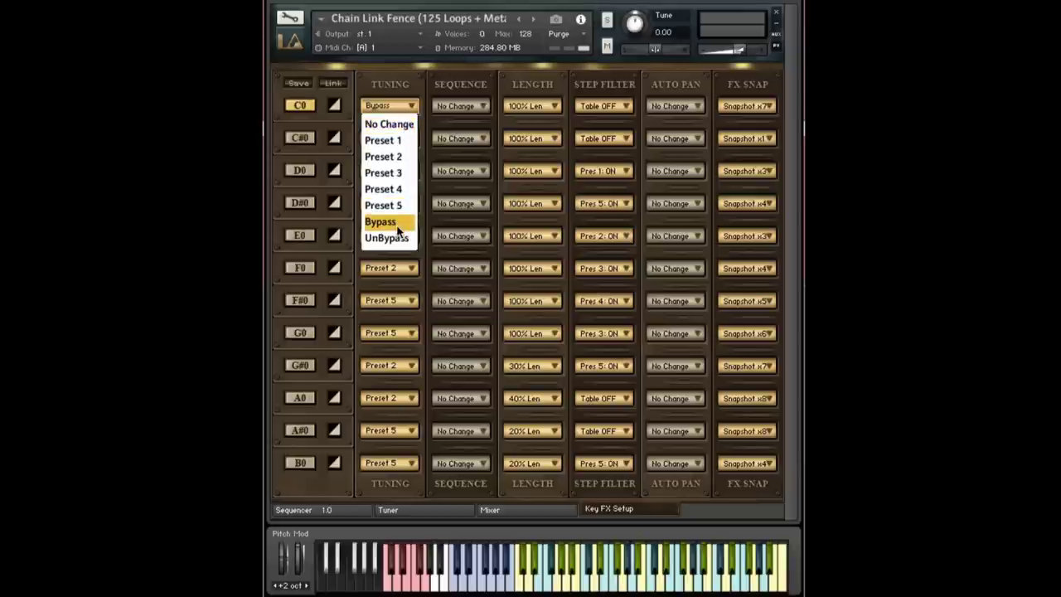
{"action": "left_click", "coordinate": [479, 92]}
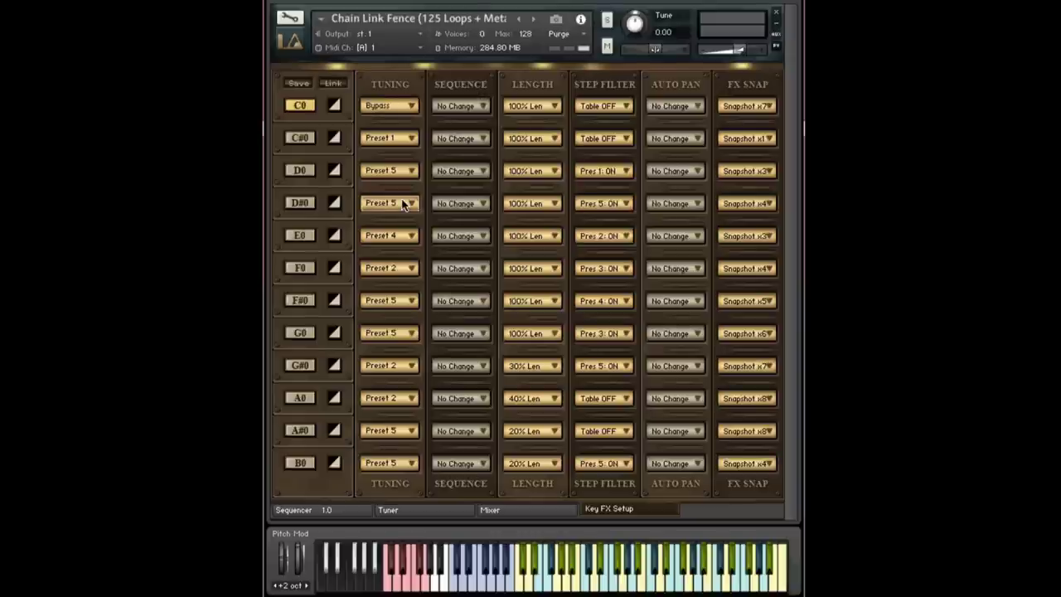
{"action": "left_click", "coordinate": [419, 514]}
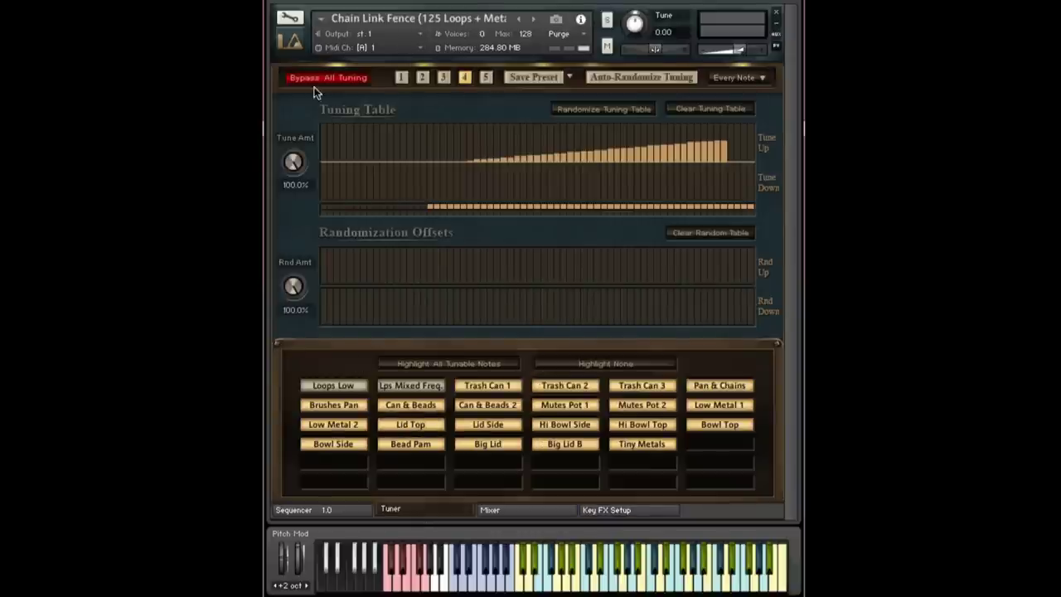
{"action": "left_click", "coordinate": [622, 511]}
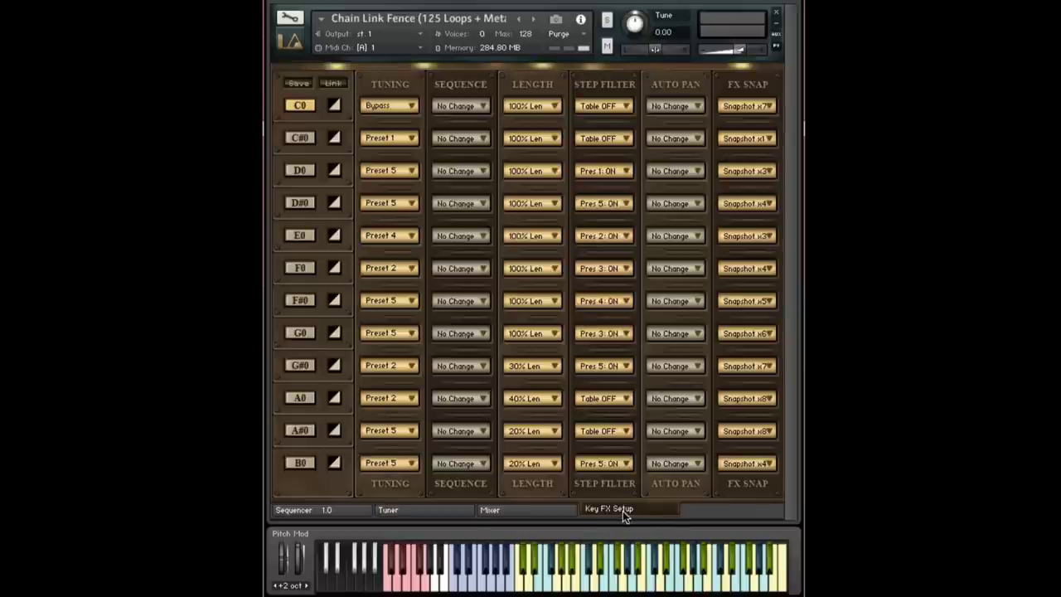
Step: Give C0 the Preset 3 tuning and check it on the Tuner page
{"action": "left_click", "coordinate": [385, 106]}
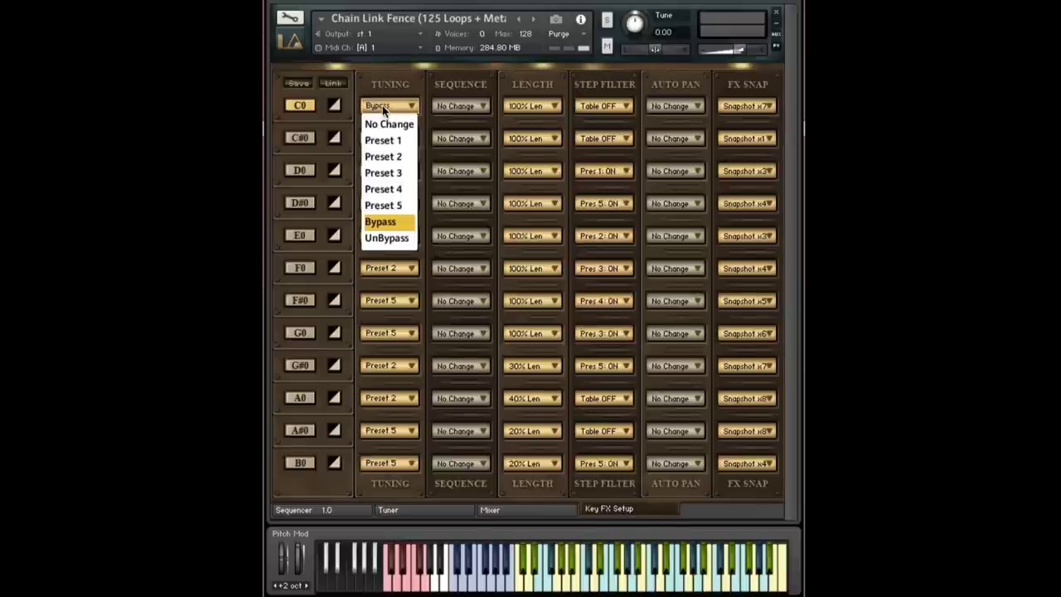
{"action": "left_click", "coordinate": [407, 173]}
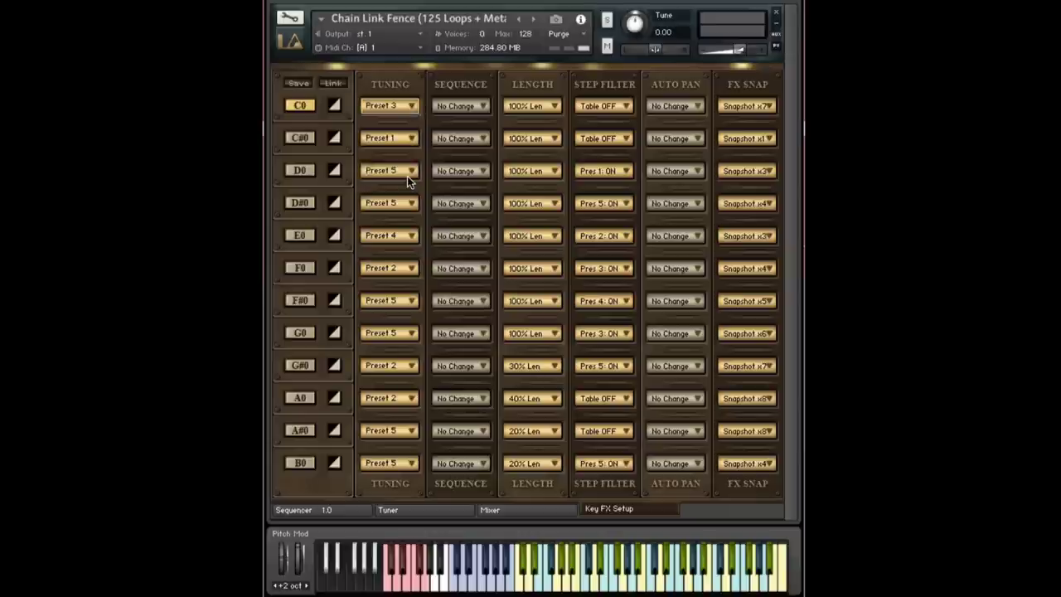
{"action": "left_click", "coordinate": [432, 514]}
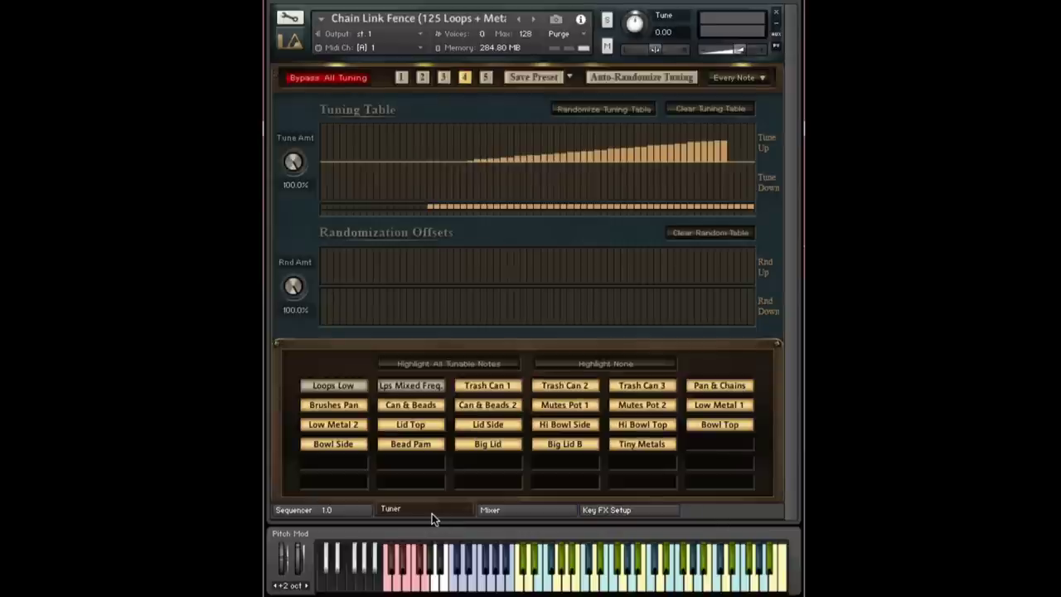
Step: Load tuning preset 3 and set C0's tuning action to No Change
{"action": "left_click", "coordinate": [323, 568]}
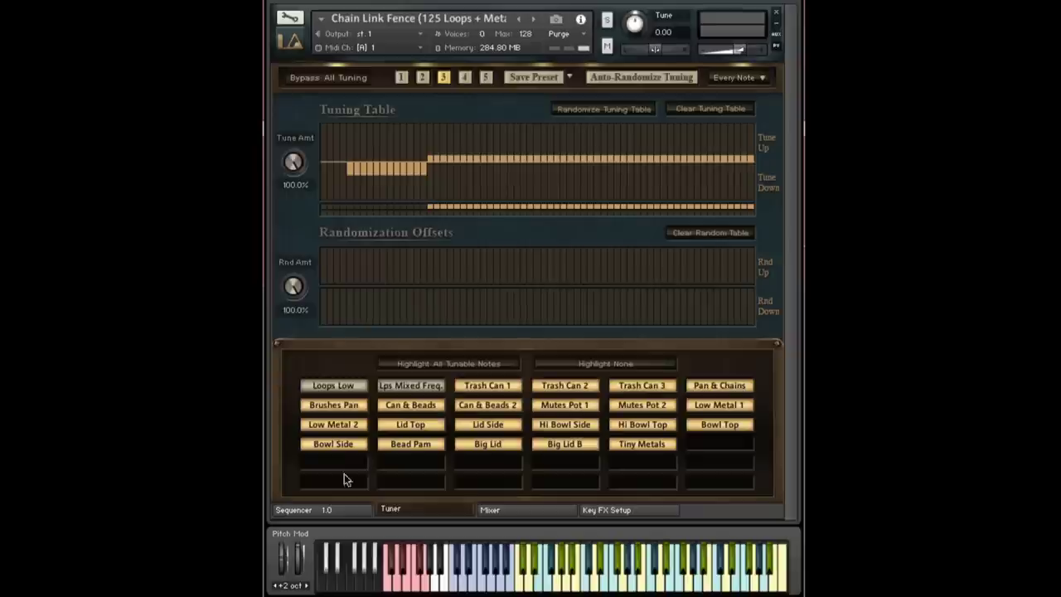
{"action": "left_click", "coordinate": [443, 79]}
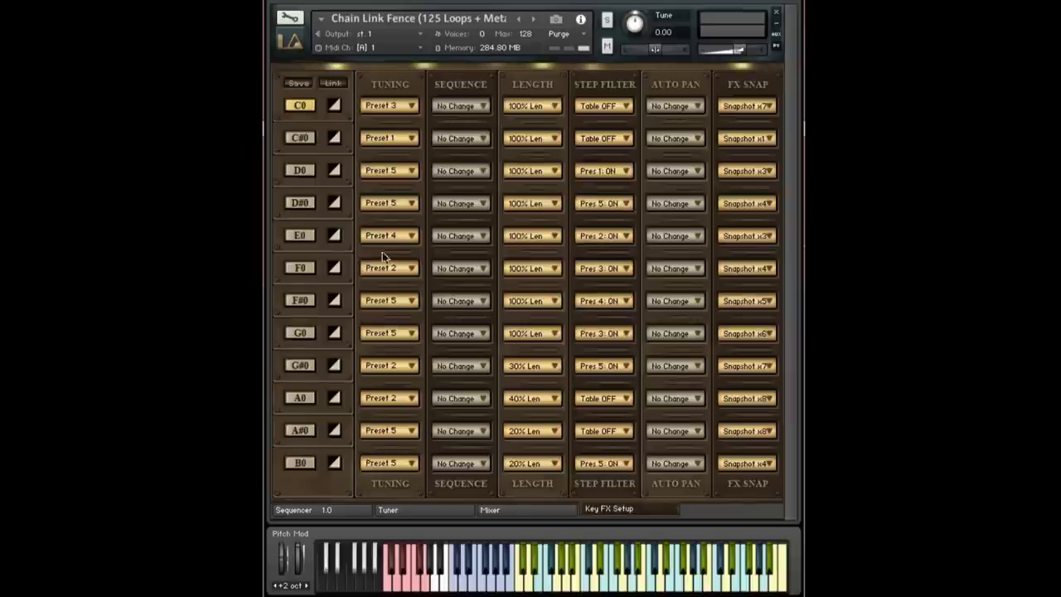
{"action": "left_click", "coordinate": [392, 113]}
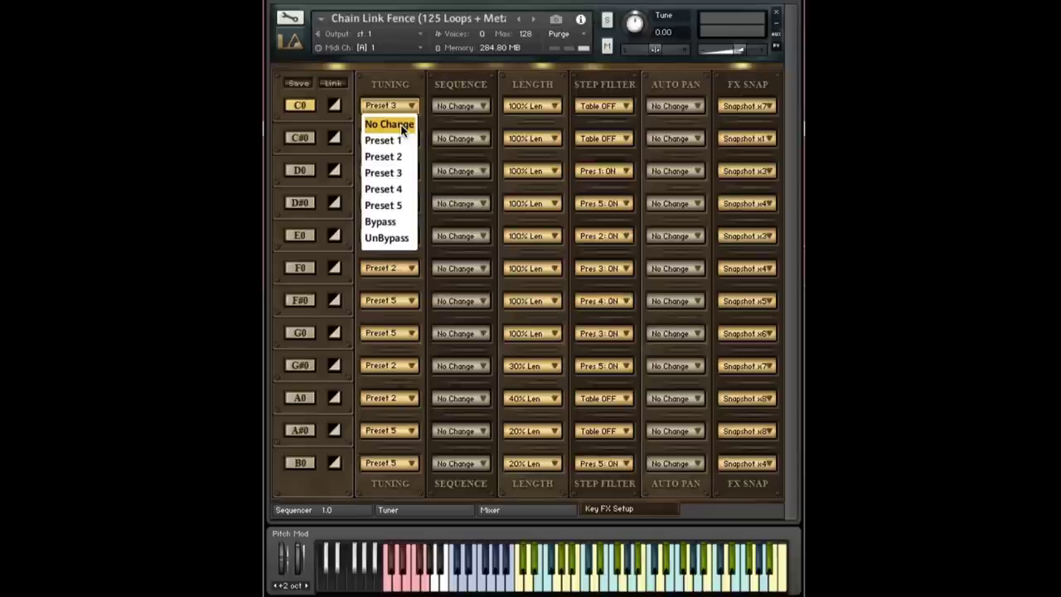
{"action": "left_click", "coordinate": [403, 126]}
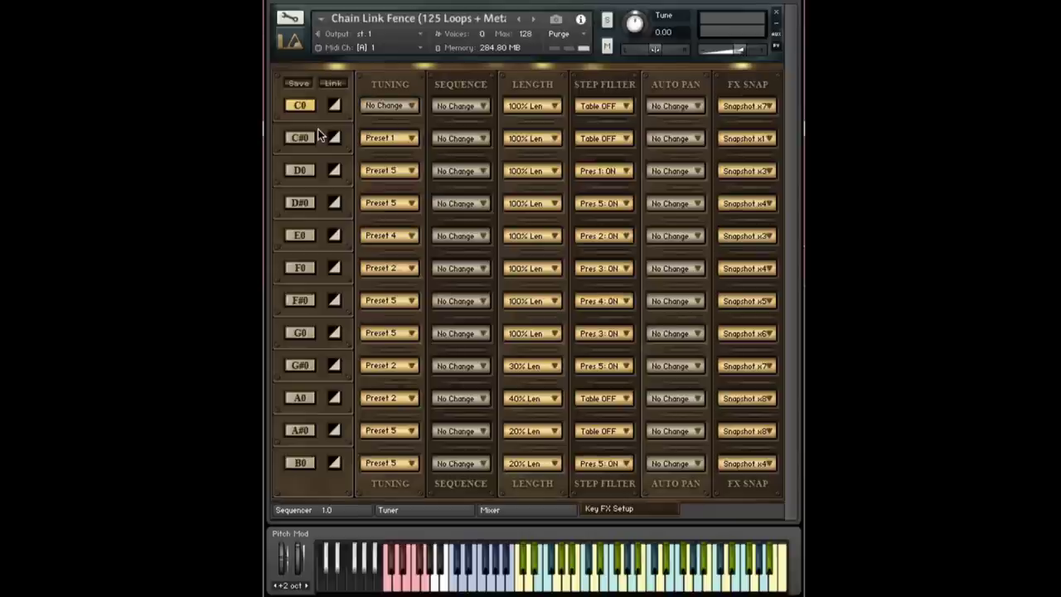
Step: Toggle the bypass of all tuning on the Tuner page, then return to the Key FX grid
{"action": "left_click", "coordinate": [410, 112]}
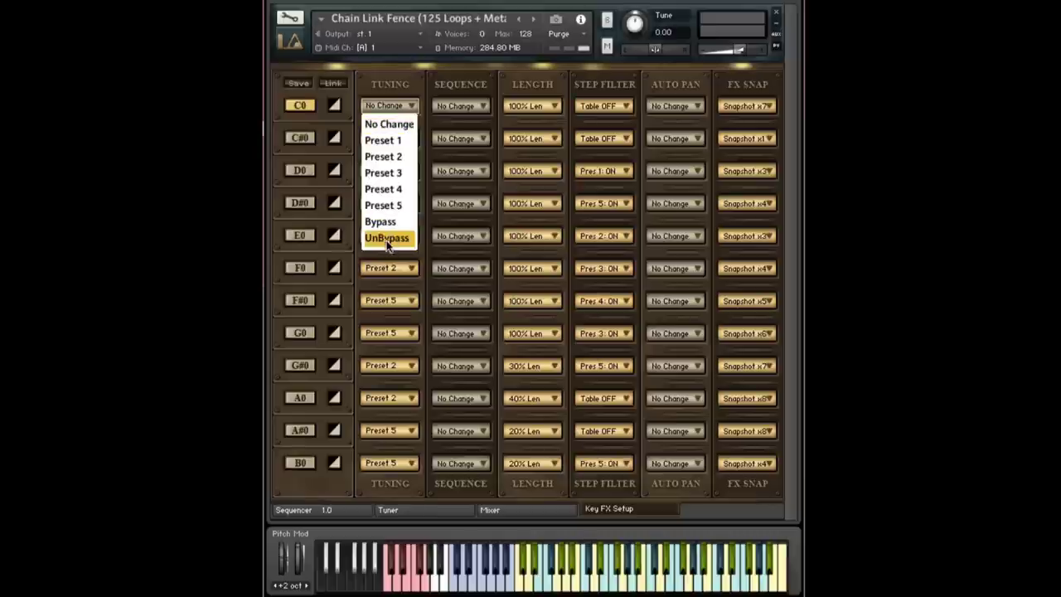
{"action": "left_click", "coordinate": [430, 510]}
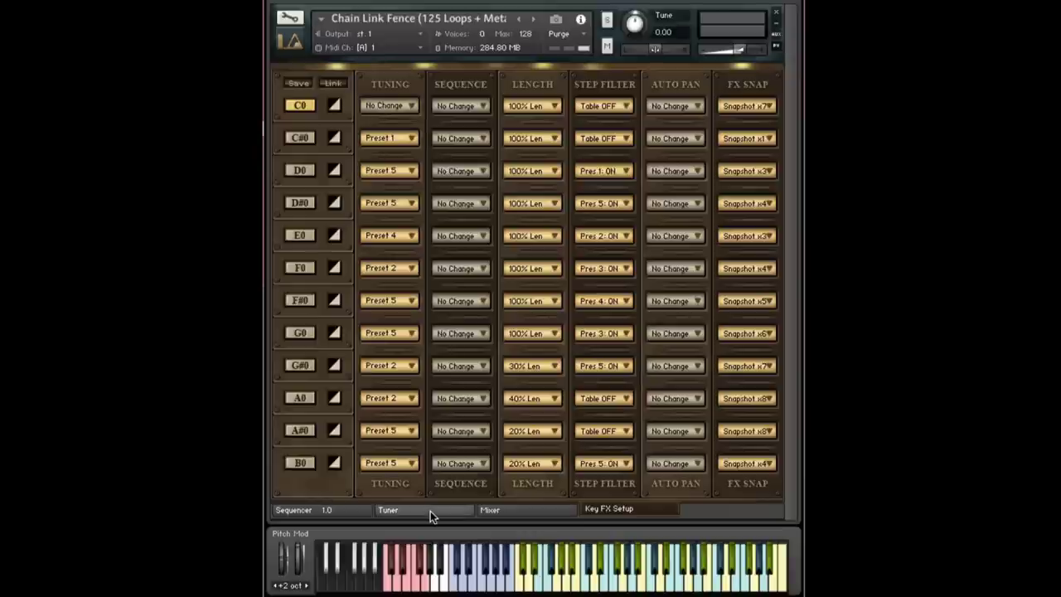
{"action": "left_click", "coordinate": [430, 511]}
{"action": "left_click", "coordinate": [315, 79]}
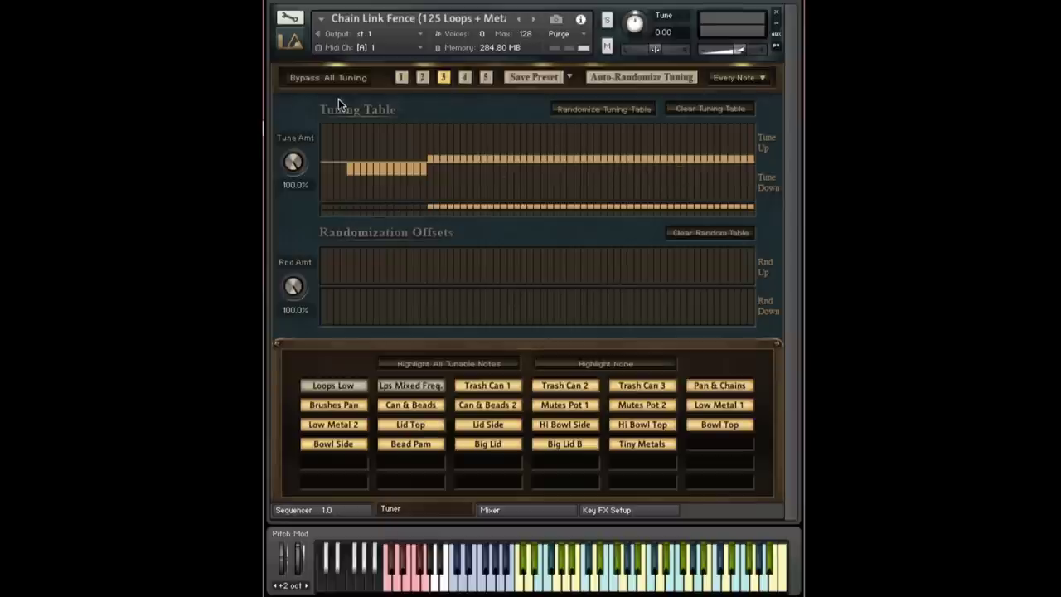
{"action": "left_click", "coordinate": [639, 511]}
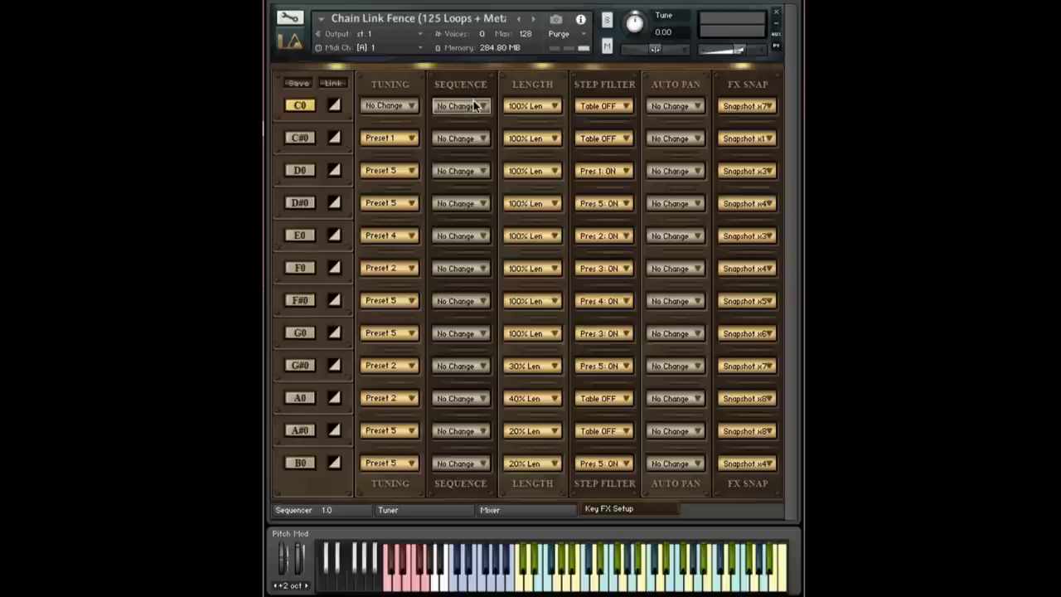
Step: Leave C0's SEQUENCE dropdown on No Change
{"action": "left_click", "coordinate": [474, 103]}
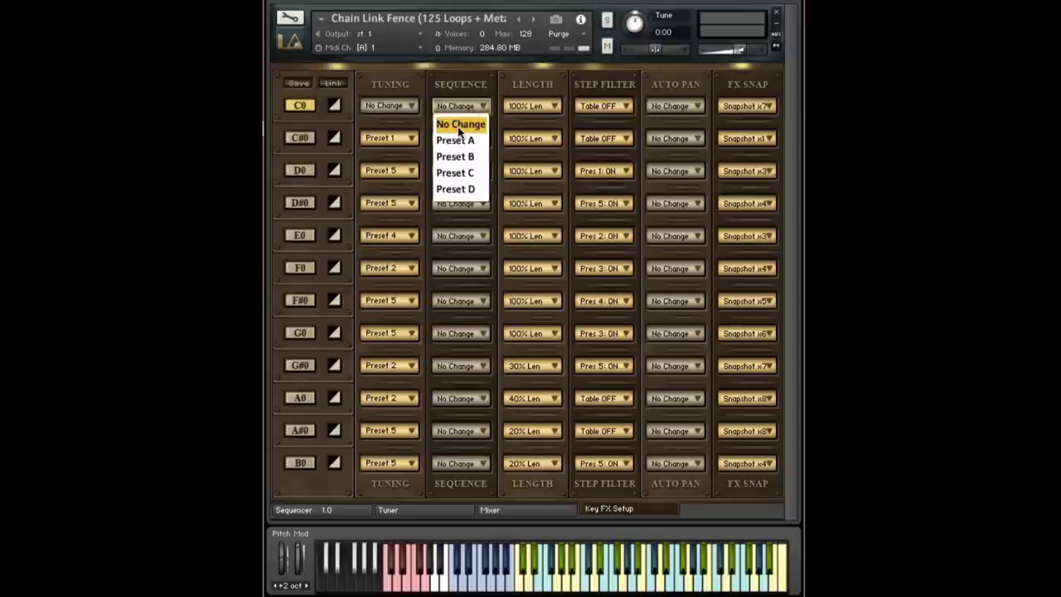
{"action": "left_click", "coordinate": [401, 86]}
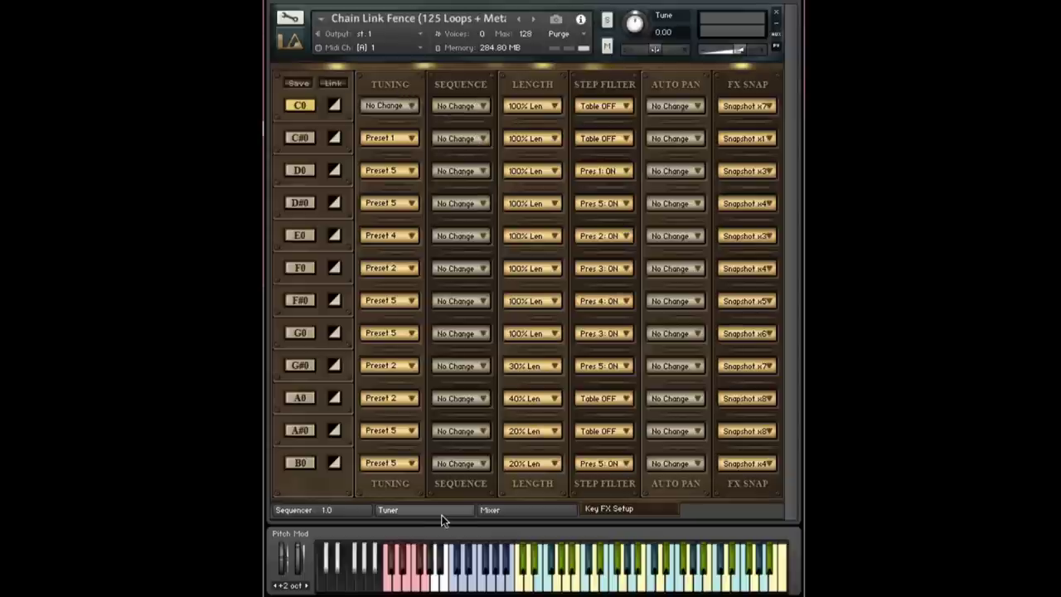
Step: Open the Hobo Groove pattern's sequencer and turn the loop-settings dial to slot A
{"action": "left_click", "coordinate": [339, 513]}
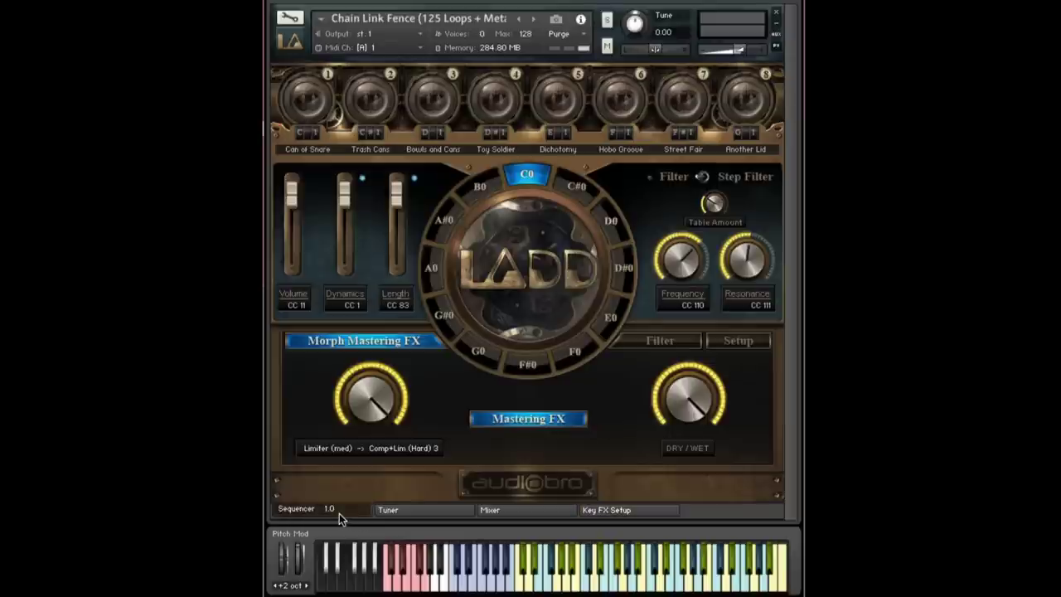
{"action": "left_click", "coordinate": [615, 106]}
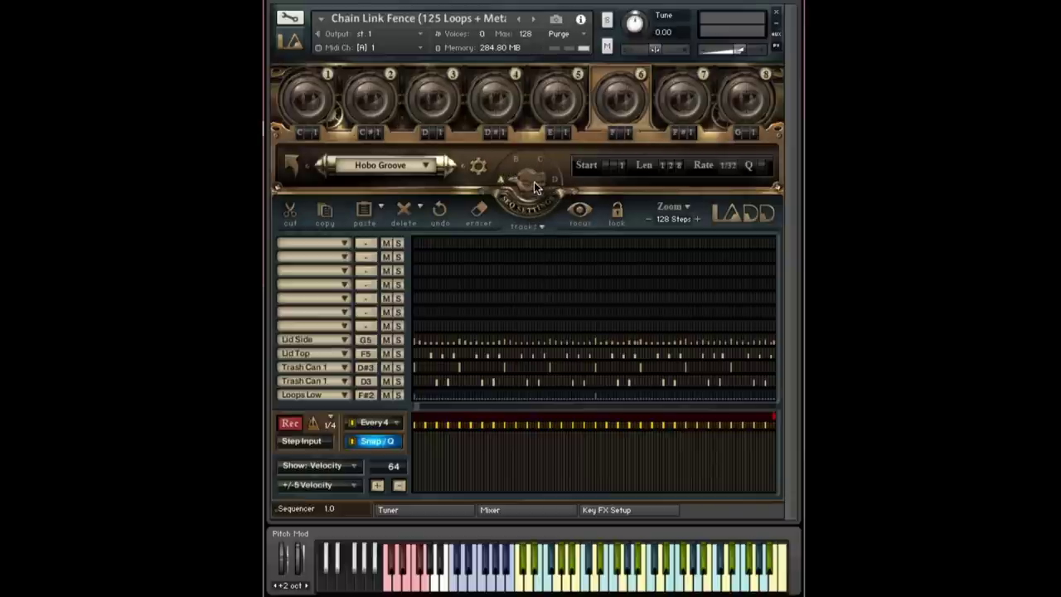
{"action": "left_click_drag", "start_coordinate": [524, 181], "coordinate": [517, 145]}
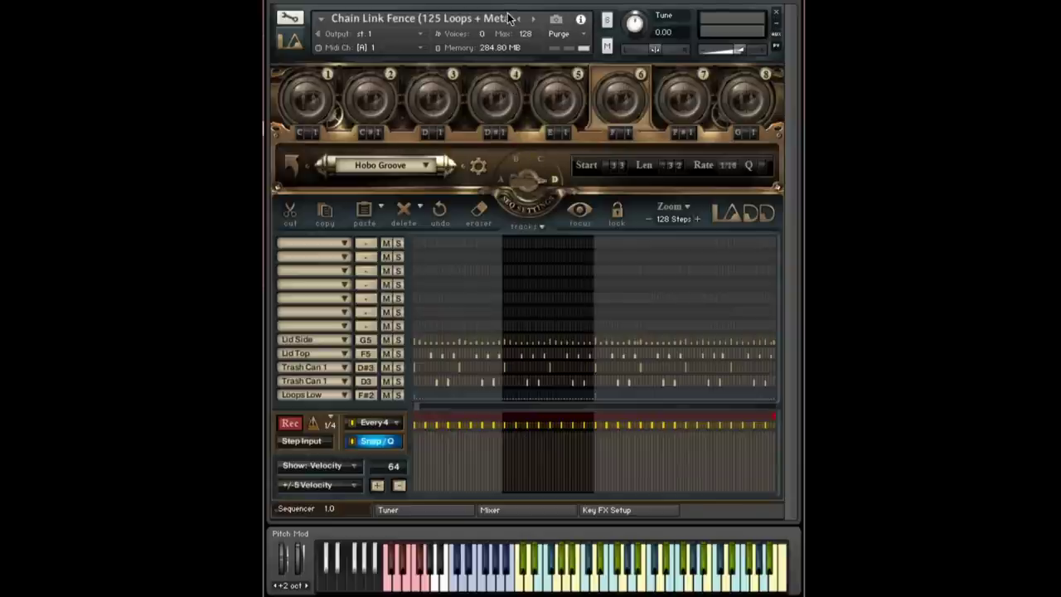
{"action": "left_click_drag", "start_coordinate": [527, 178], "coordinate": [533, 140]}
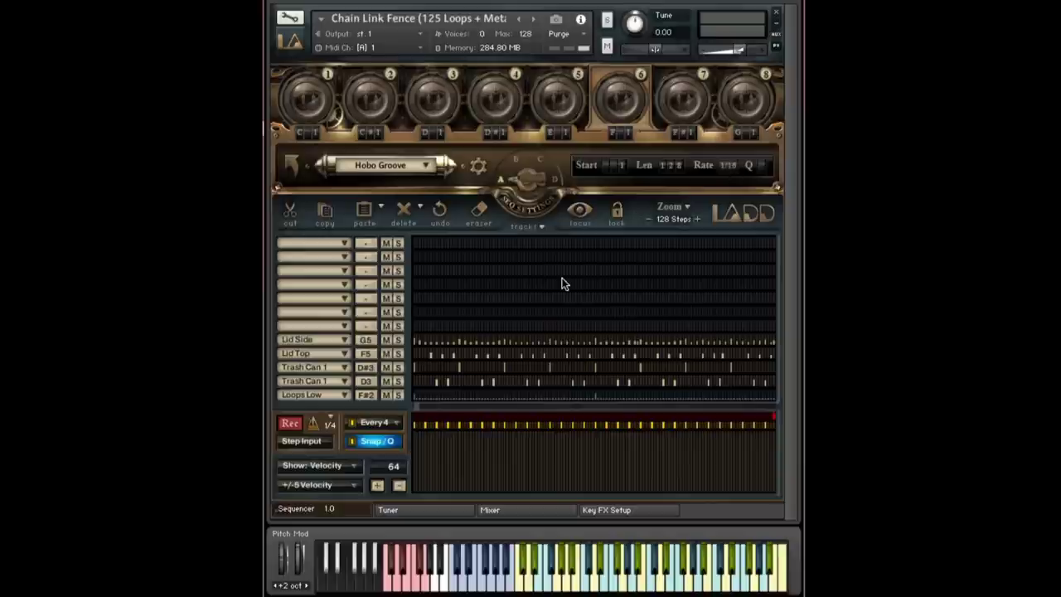
Step: Assign key C0 the Preset D sequence, then go back to the Hobo Groove sequencer
{"action": "left_click", "coordinate": [489, 510]}
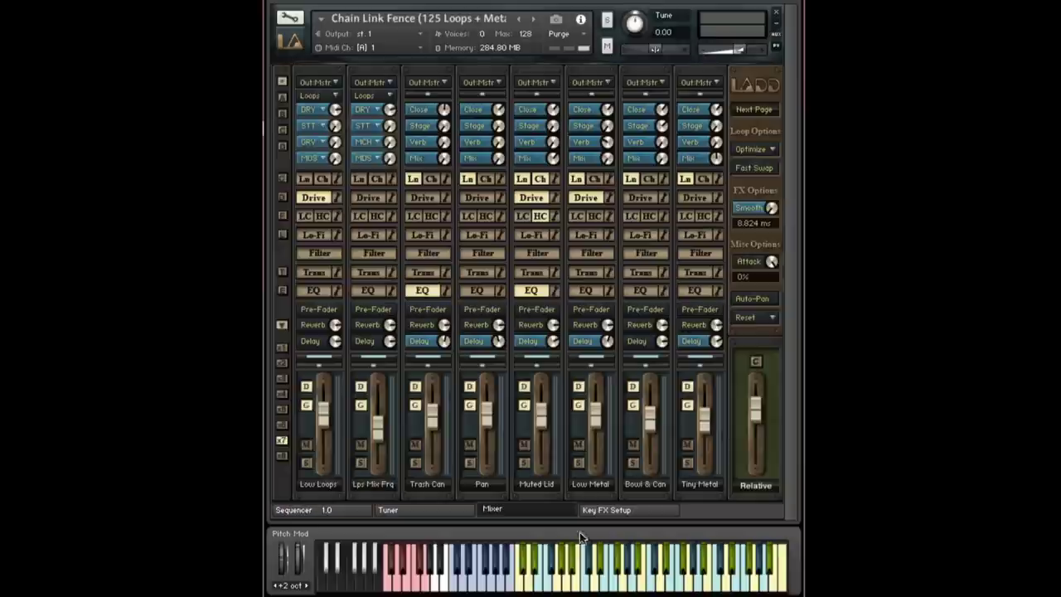
{"action": "left_click", "coordinate": [628, 509]}
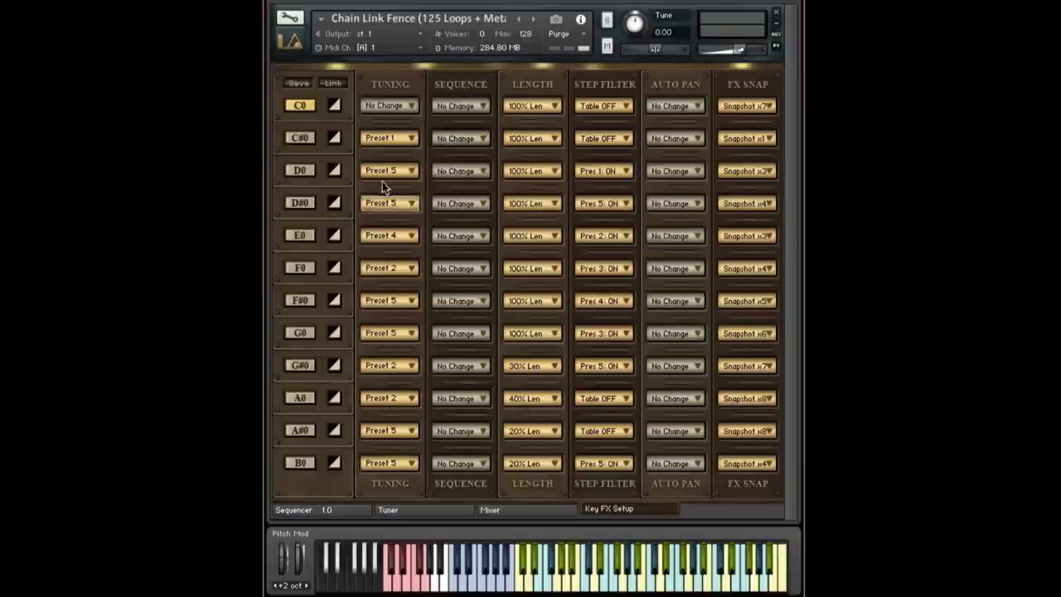
{"action": "left_click", "coordinate": [470, 104]}
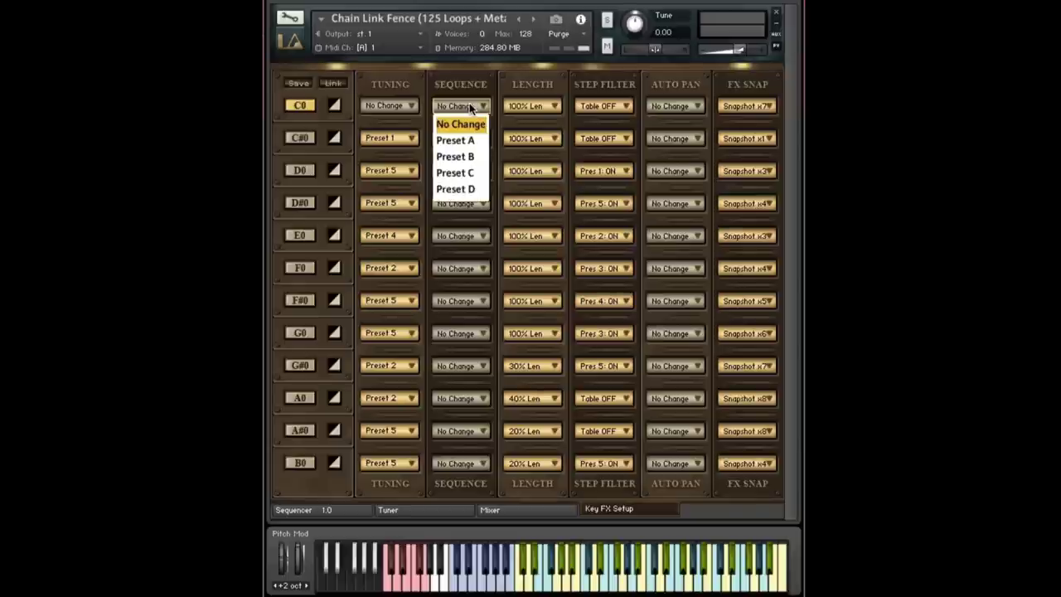
{"action": "left_click", "coordinate": [473, 192]}
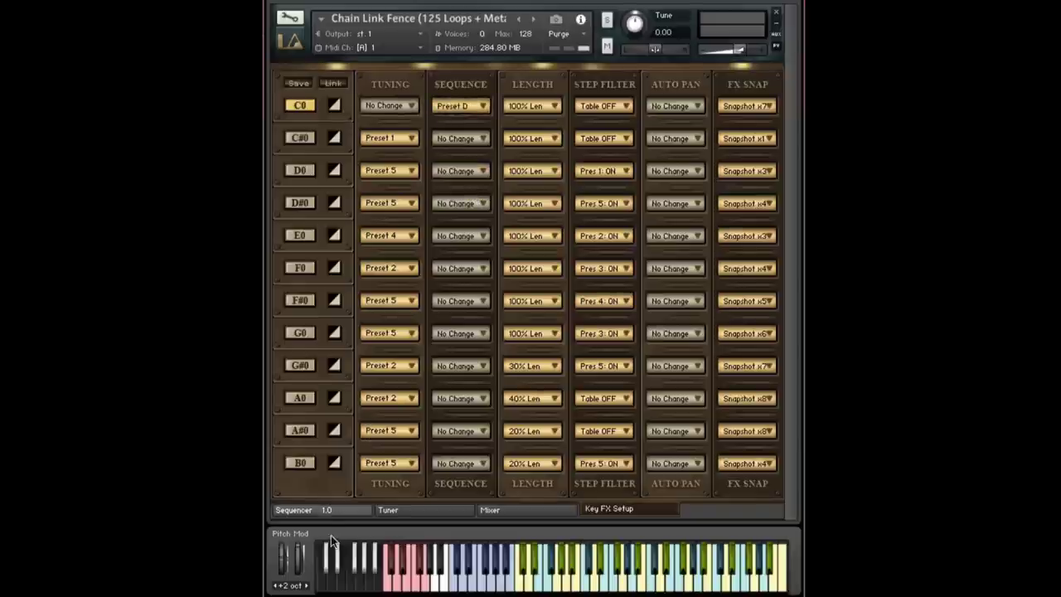
{"action": "left_click", "coordinate": [320, 512]}
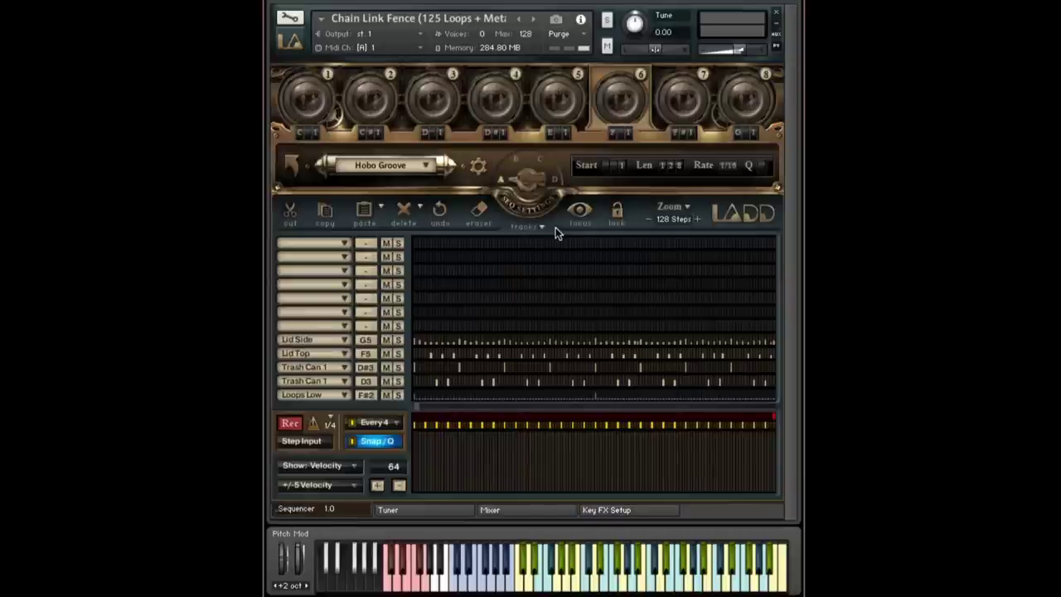
Step: Play the Hobo Groove pattern, save its loop values to slot D, and switch back to slot A
{"action": "key", "text": "space"}
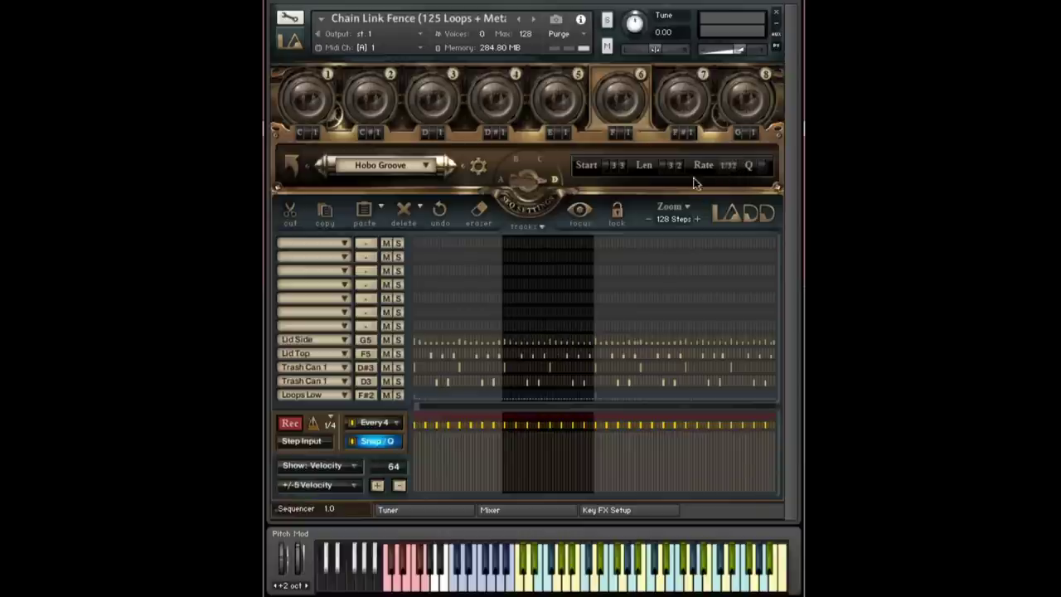
{"action": "left_click", "coordinate": [479, 166]}
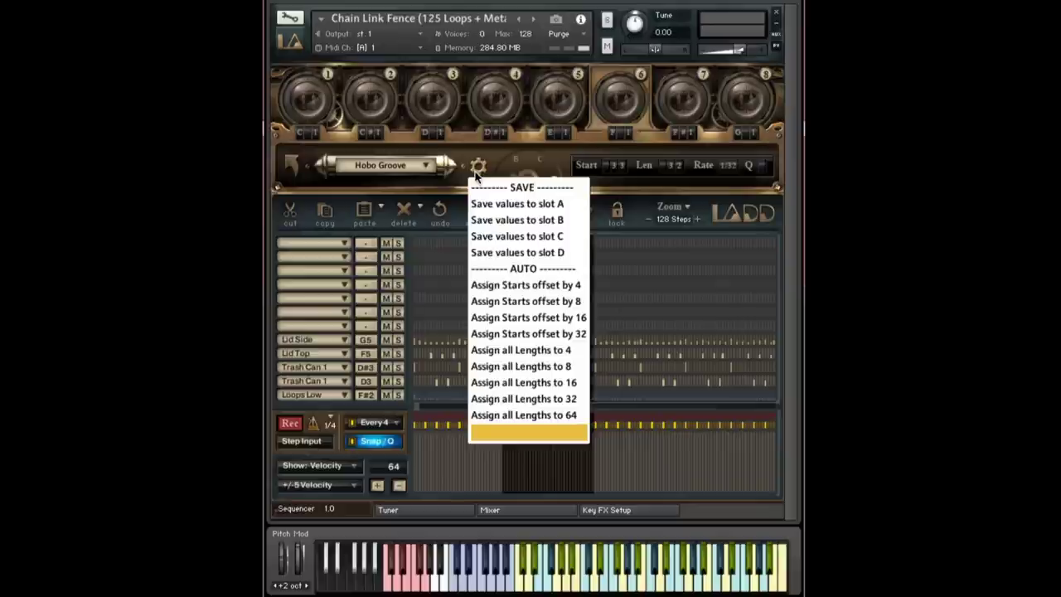
{"action": "left_click", "coordinate": [550, 251]}
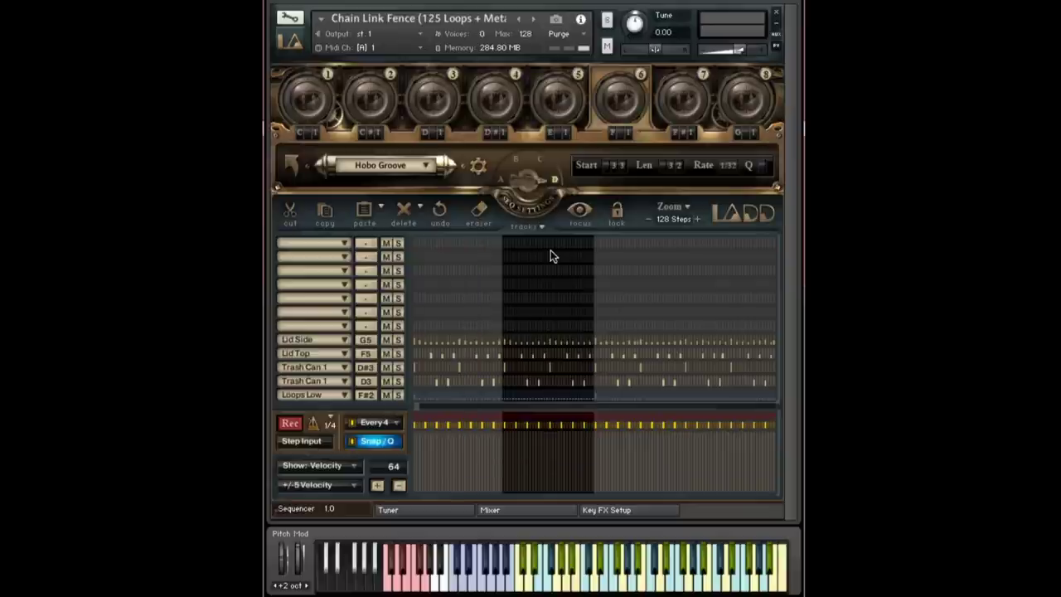
{"action": "left_click", "coordinate": [522, 192]}
Step: Return to slot A's full-length loop and reset C0's sequence to No Change
{"action": "left_click", "coordinate": [533, 178]}
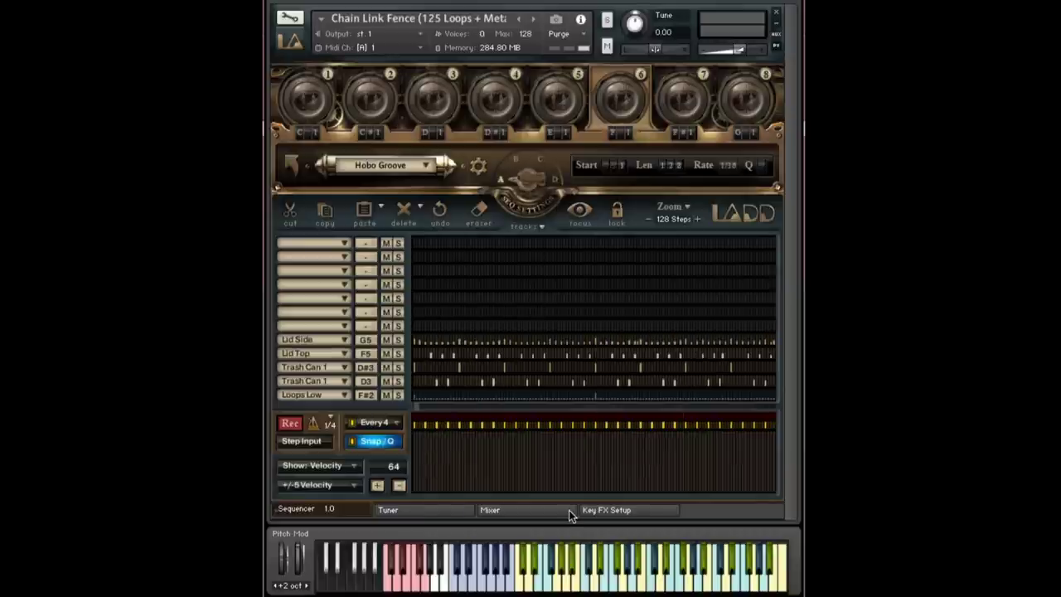
{"action": "left_click", "coordinate": [612, 508]}
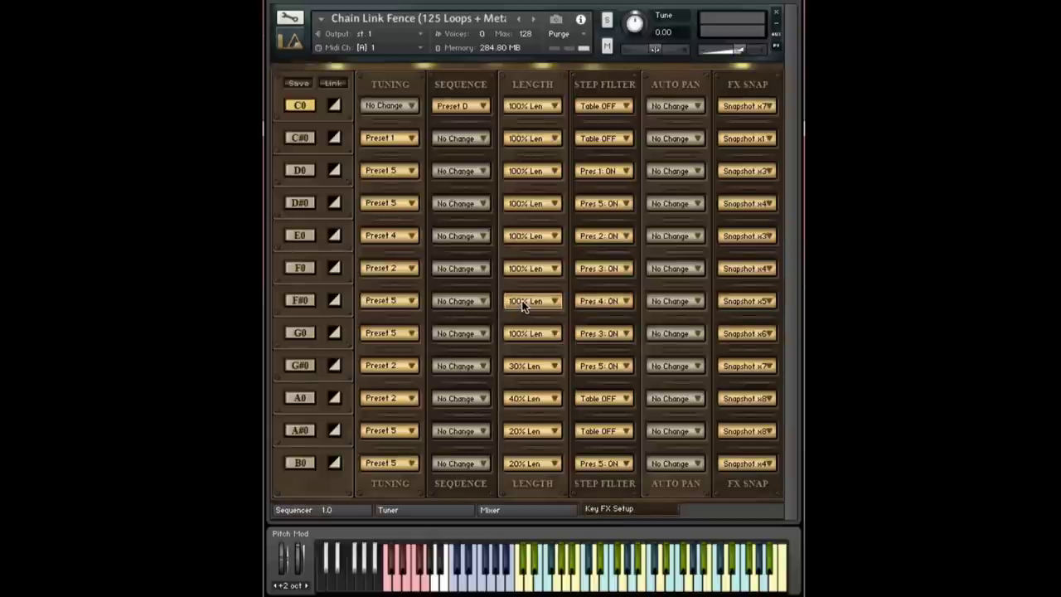
{"action": "left_click", "coordinate": [471, 108]}
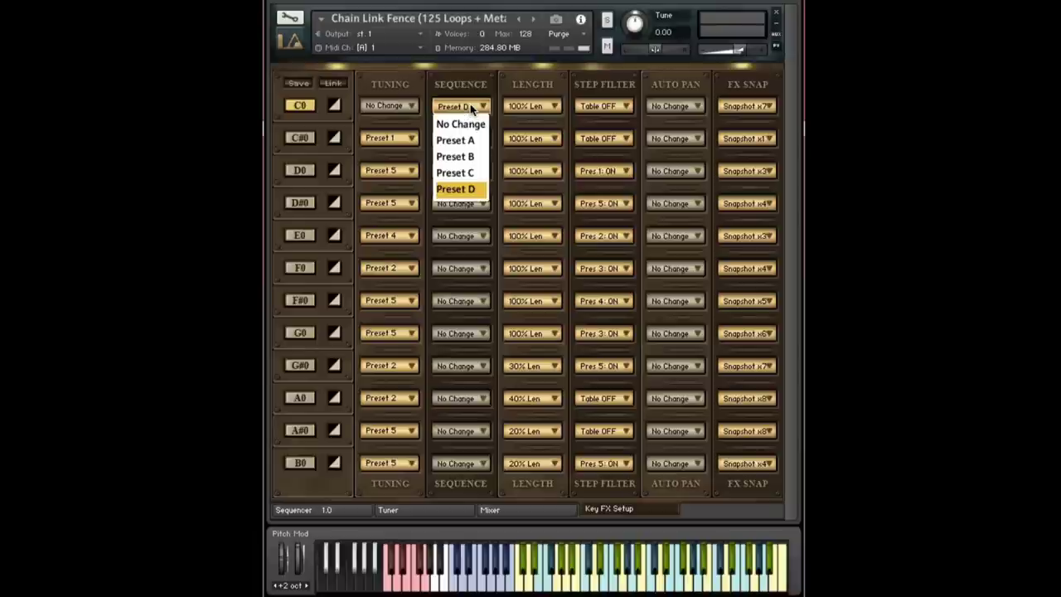
{"action": "left_click", "coordinate": [475, 126]}
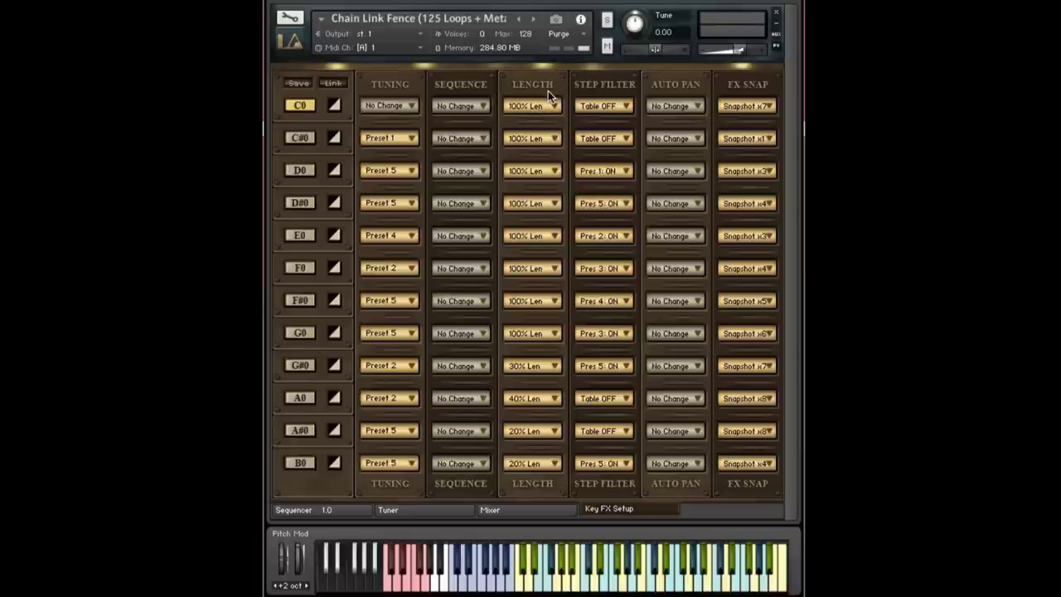
Step: Leave C0's LENGTH setting unchanged and go back to the sequencer
{"action": "left_click", "coordinate": [556, 106]}
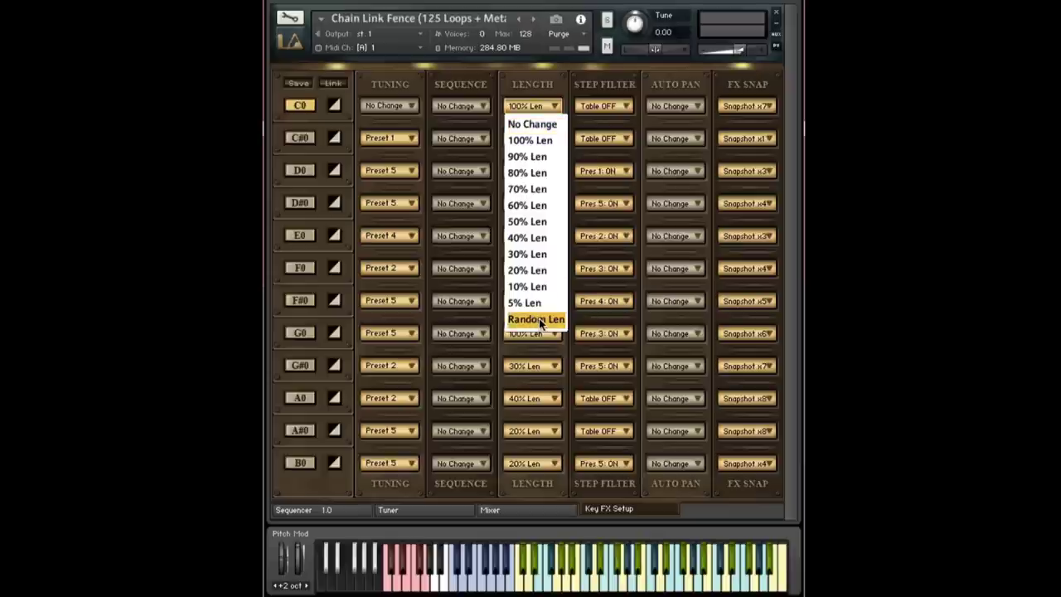
{"action": "left_click", "coordinate": [534, 88]}
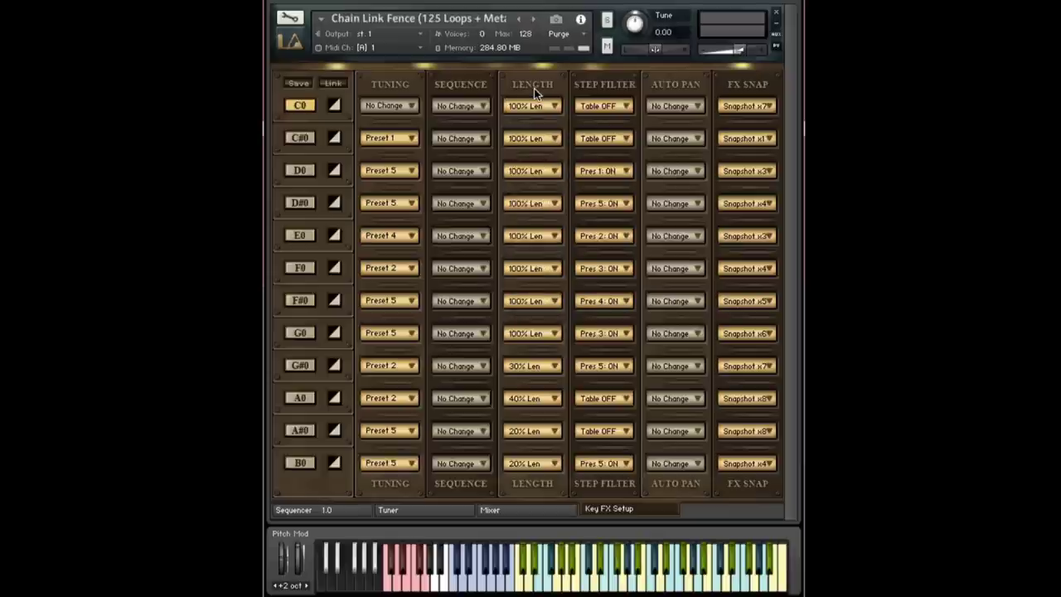
{"action": "left_click", "coordinate": [310, 512]}
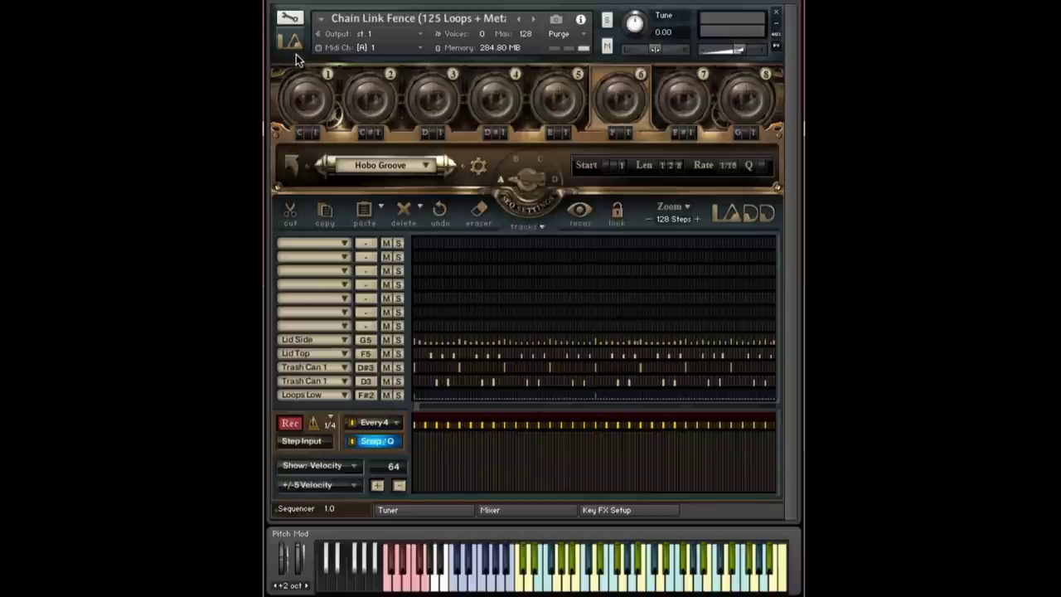
Step: Nudge the Trash Can channel volume to 2.4 dB in the Mixer, then lower the Length level
{"action": "left_click", "coordinate": [634, 107]}
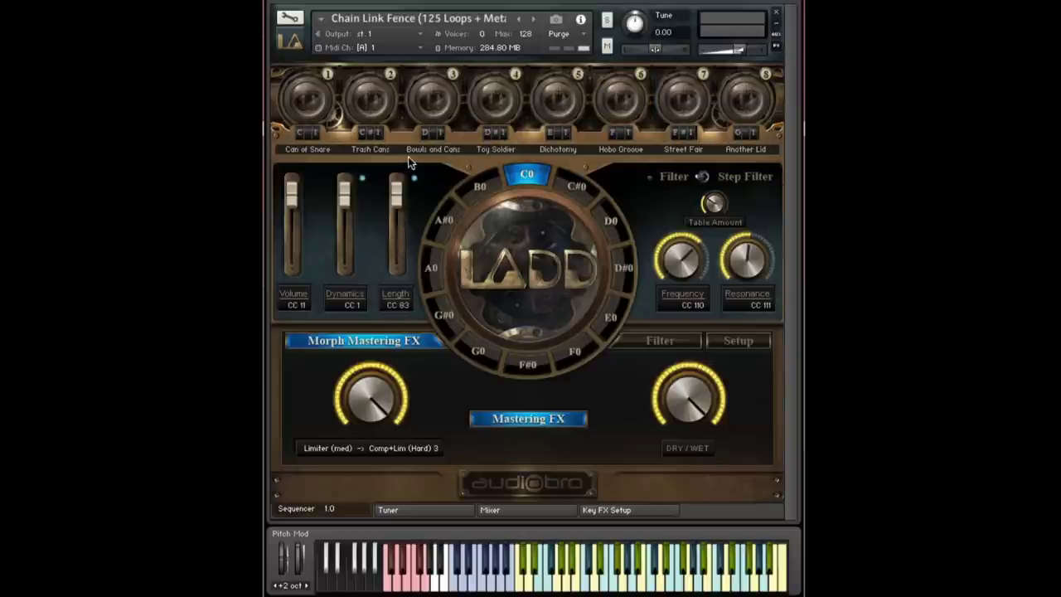
{"action": "left_click", "coordinate": [512, 508]}
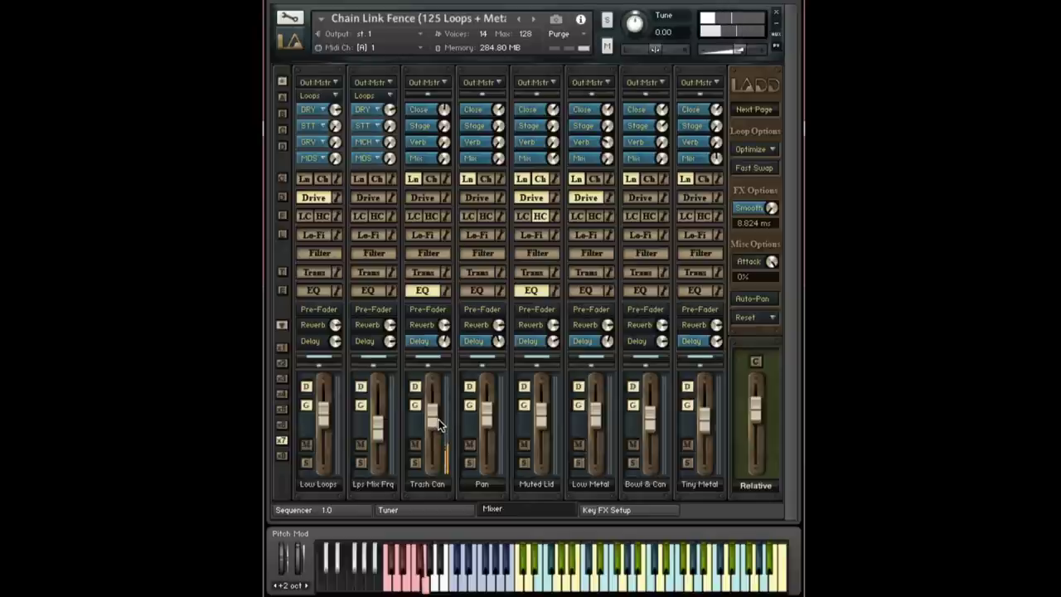
{"action": "left_click_drag", "start_coordinate": [433, 415], "coordinate": [431, 406]}
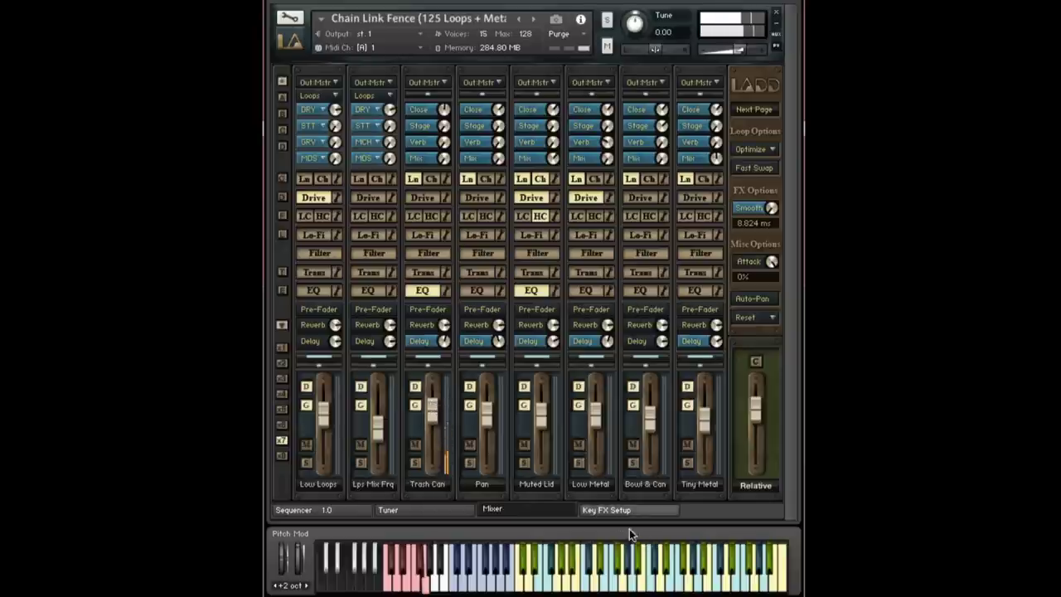
{"action": "left_click", "coordinate": [345, 513]}
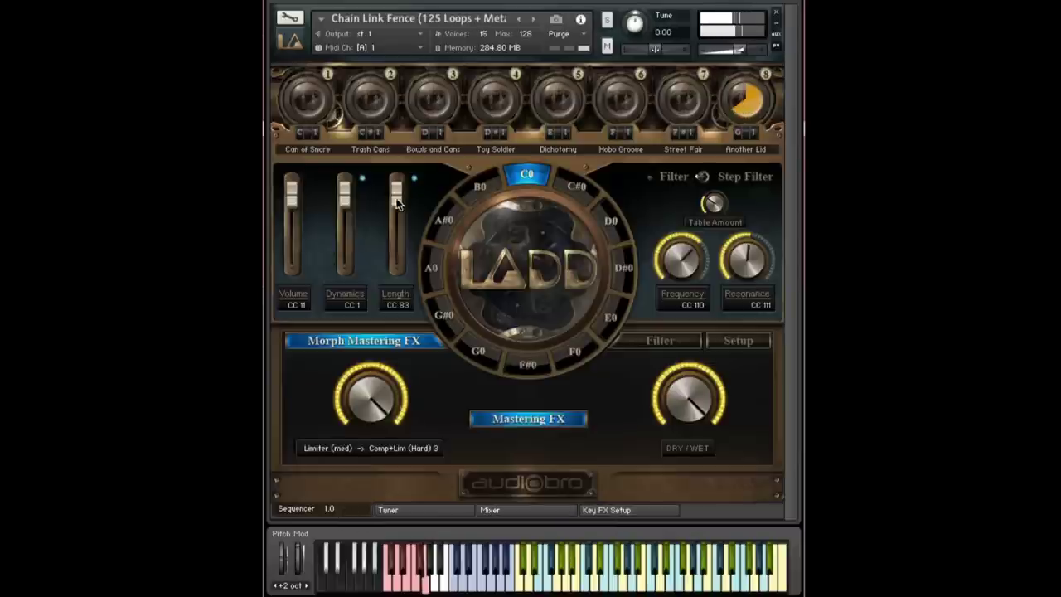
{"action": "left_click_drag", "start_coordinate": [398, 259], "coordinate": [402, 166]}
Step: Set key C0's length to 30% Len in Key FX Setup, then return to the main LADD page
{"action": "left_click", "coordinate": [593, 509]}
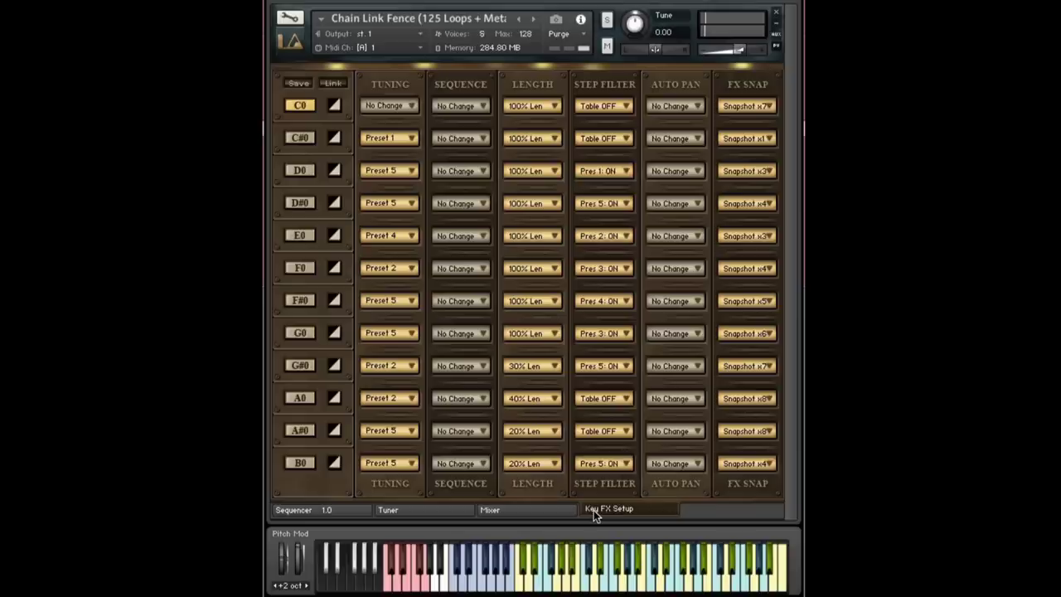
{"action": "left_click", "coordinate": [549, 104]}
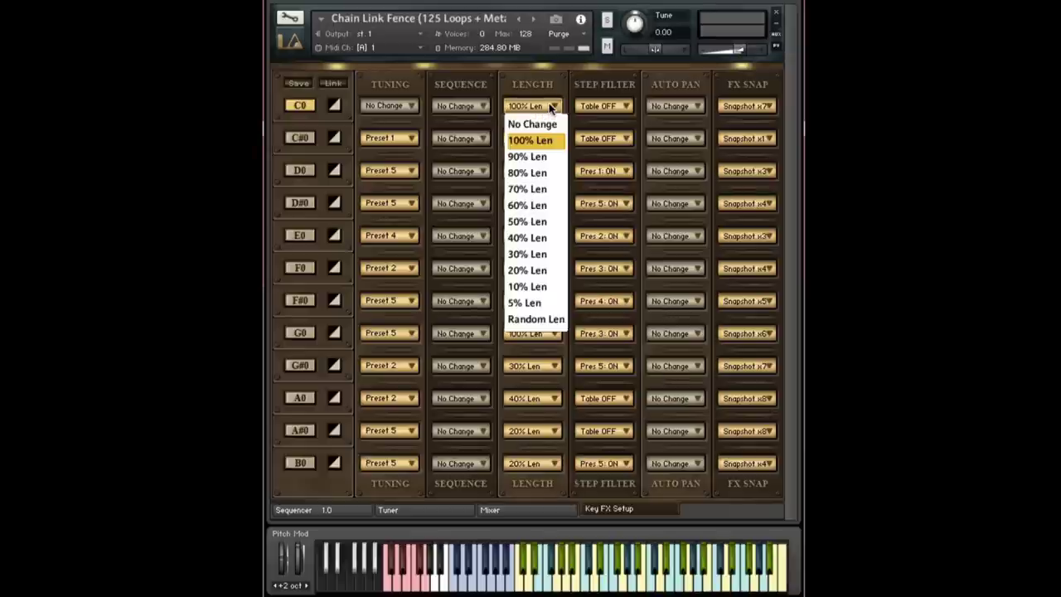
{"action": "left_click", "coordinate": [534, 254]}
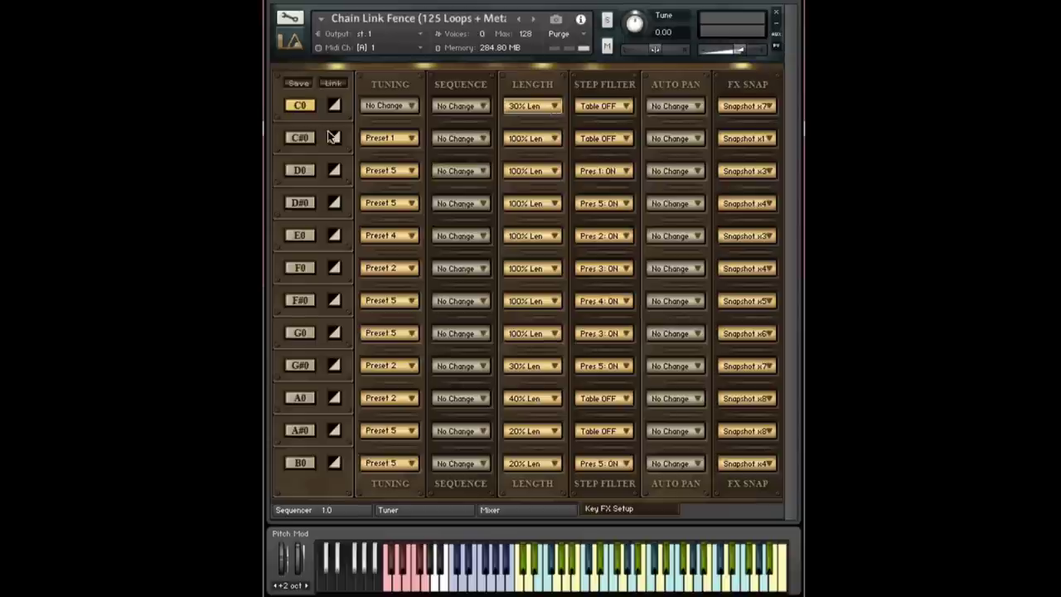
{"action": "left_click", "coordinate": [340, 509]}
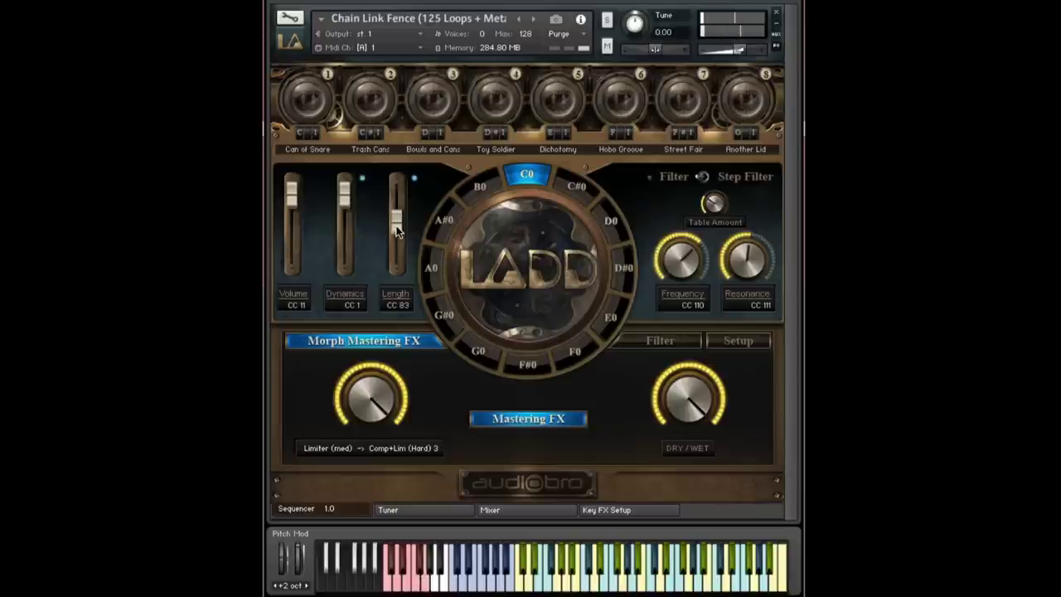
Step: Raise the Length fader to its maximum on the main LADD page
{"action": "left_click_drag", "start_coordinate": [396, 234], "coordinate": [397, 209]}
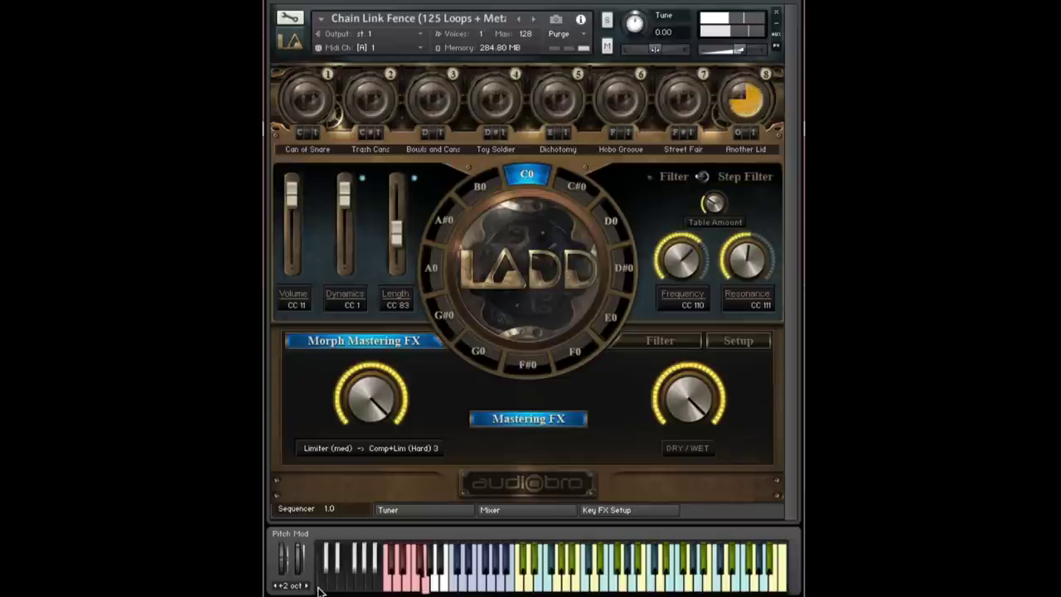
Step: Change key C0's length to Random Len in the Key FX Setup grid, then return to the main page
{"action": "left_click", "coordinate": [530, 510]}
{"action": "left_click", "coordinate": [590, 510]}
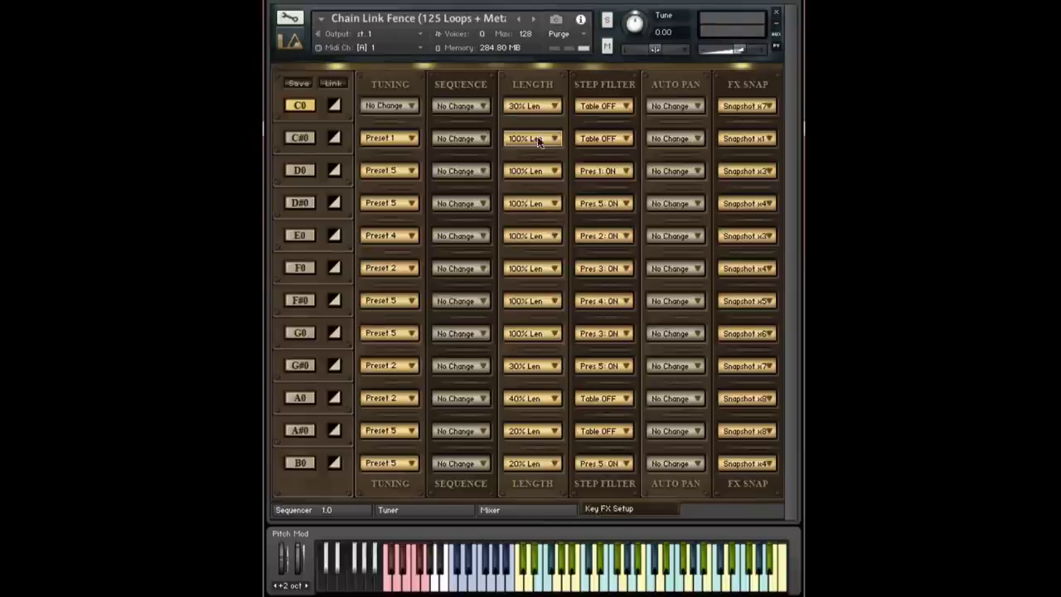
{"action": "left_click", "coordinate": [533, 104]}
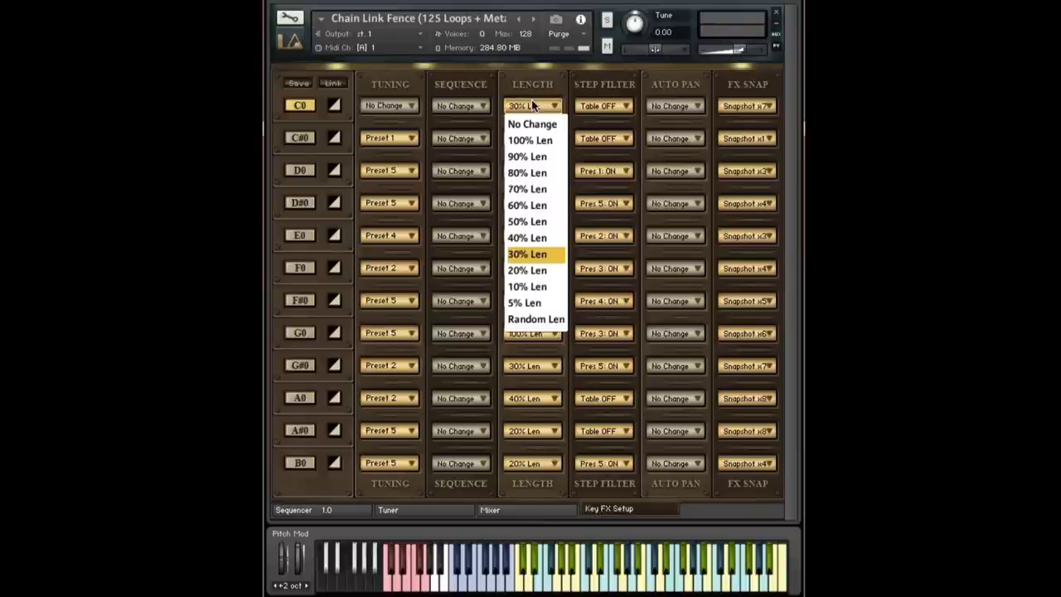
{"action": "left_click", "coordinate": [533, 320]}
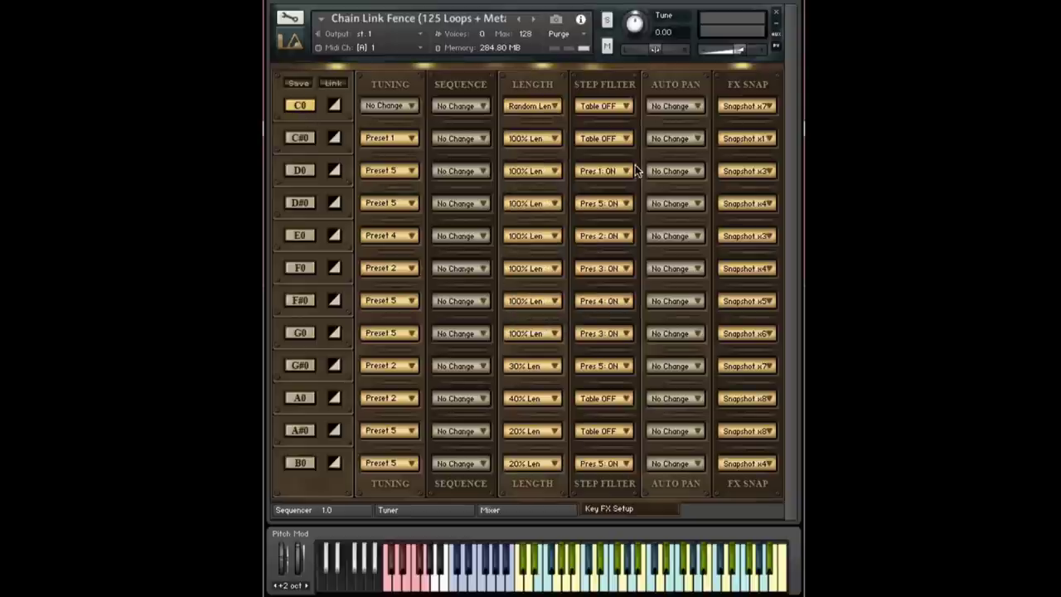
{"action": "left_click", "coordinate": [327, 508]}
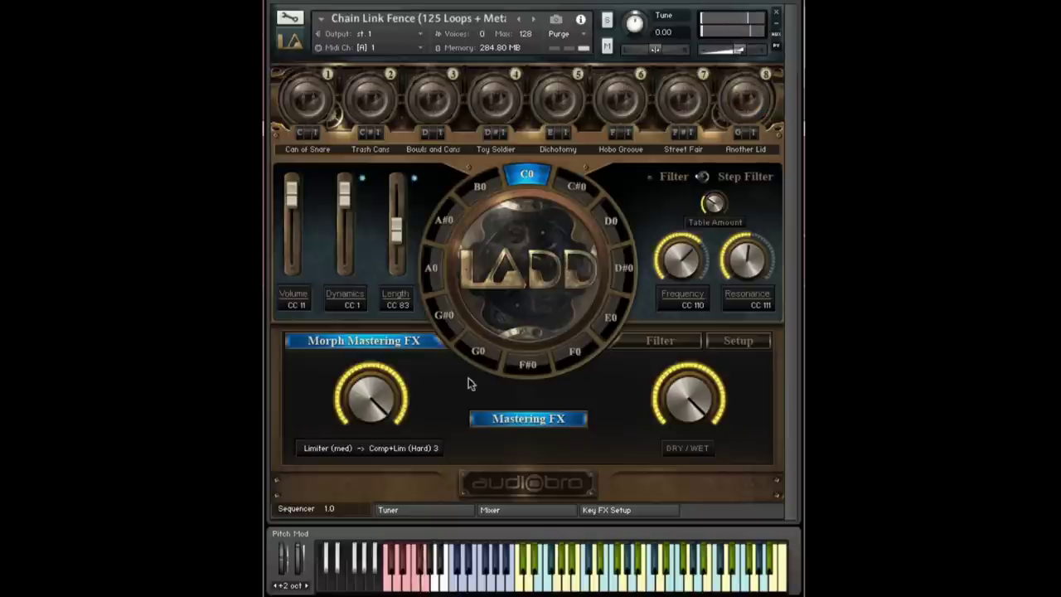
Step: Show the Key FX Setup grid again to check key C0's Random Len setting
{"action": "left_click", "coordinate": [619, 510]}
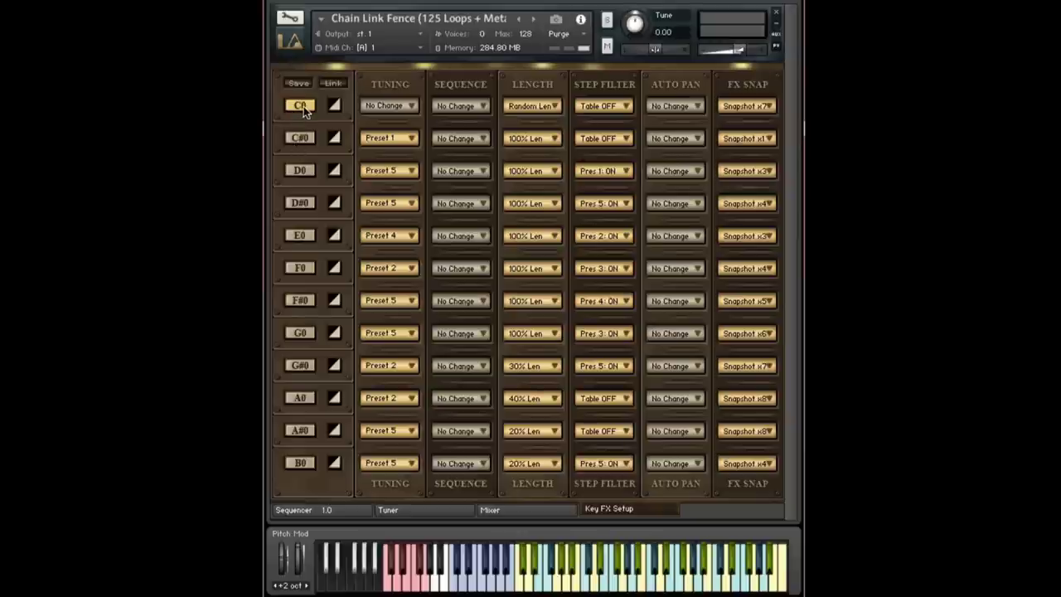
Step: Select E0 on the key wheel, then make G0 the active key in Key FX Setup
{"action": "left_click", "coordinate": [324, 510]}
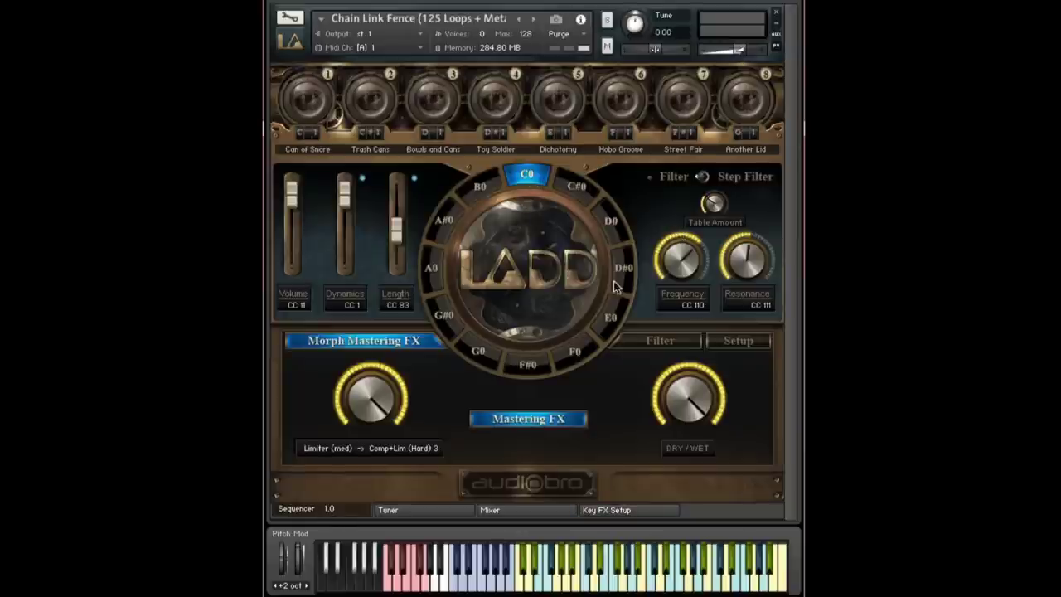
{"action": "left_click", "coordinate": [610, 321]}
{"action": "left_click", "coordinate": [604, 510]}
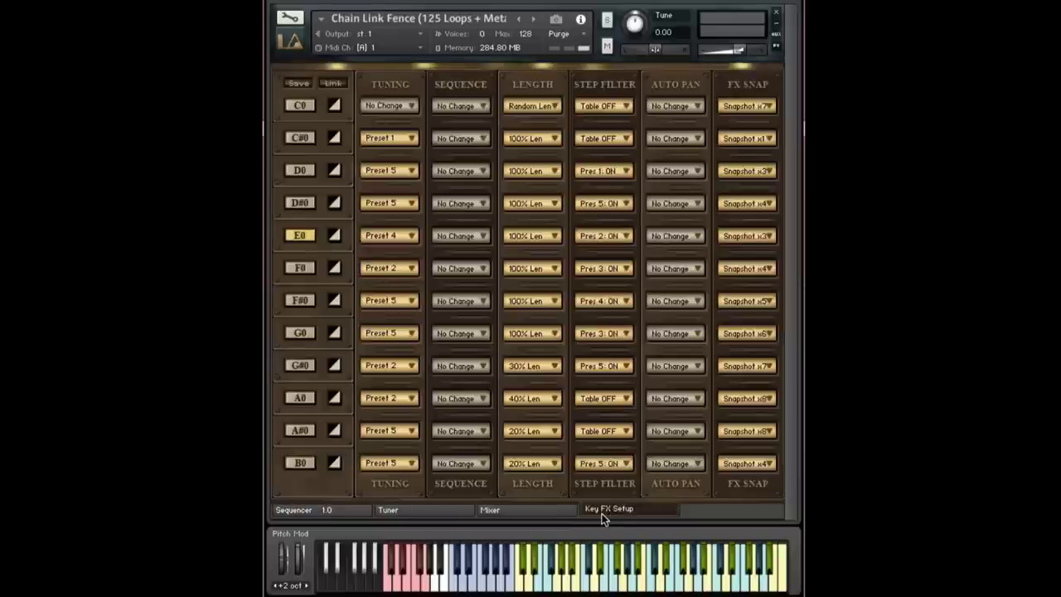
{"action": "left_click", "coordinate": [300, 332]}
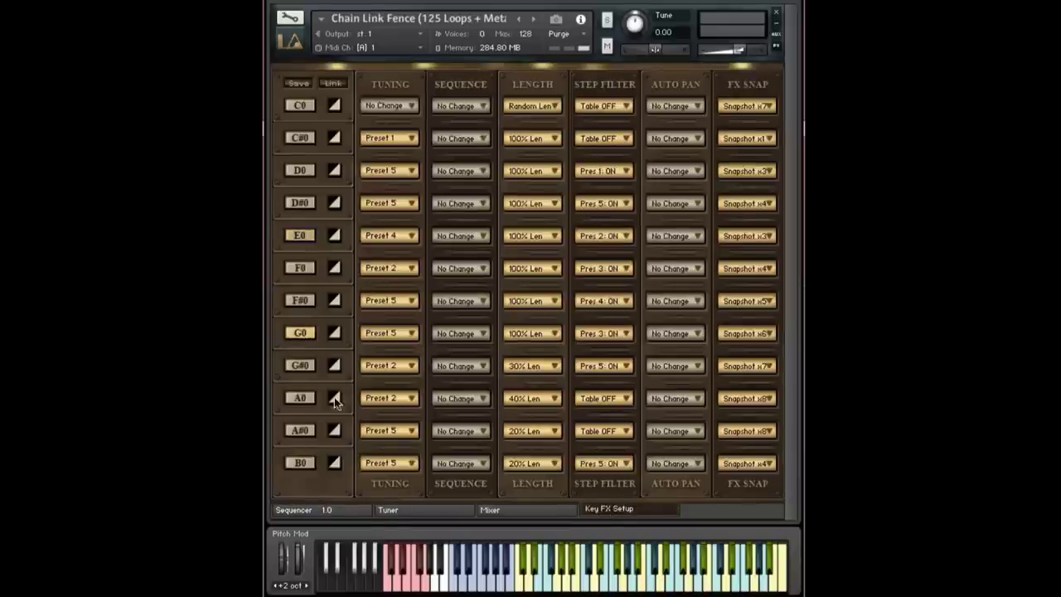
Step: Reset key C0's length from Random Len to 100% Len and make C0 the active key
{"action": "left_click", "coordinate": [351, 509]}
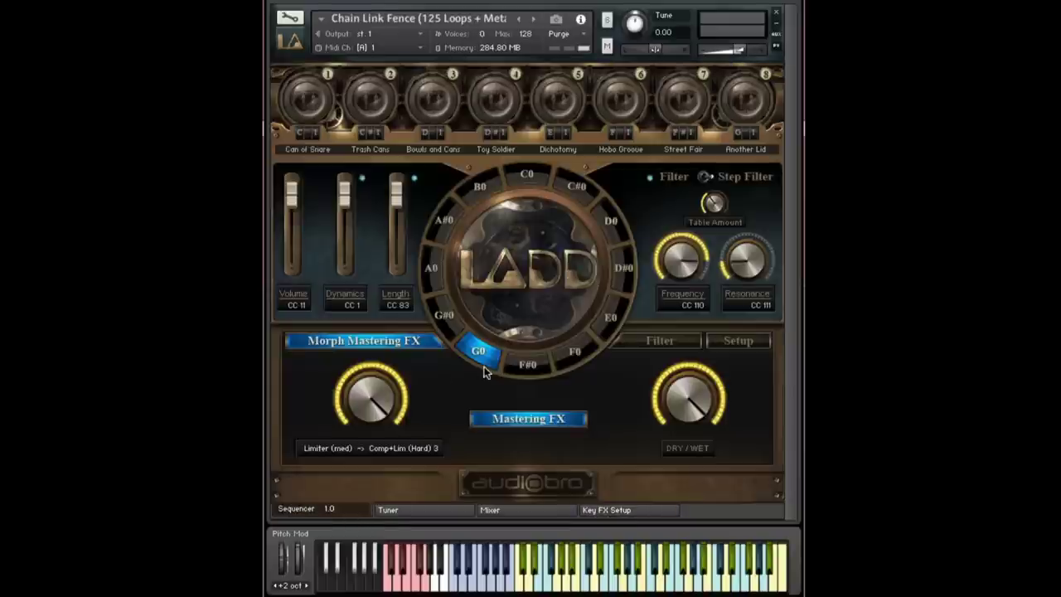
{"action": "left_click", "coordinate": [614, 509]}
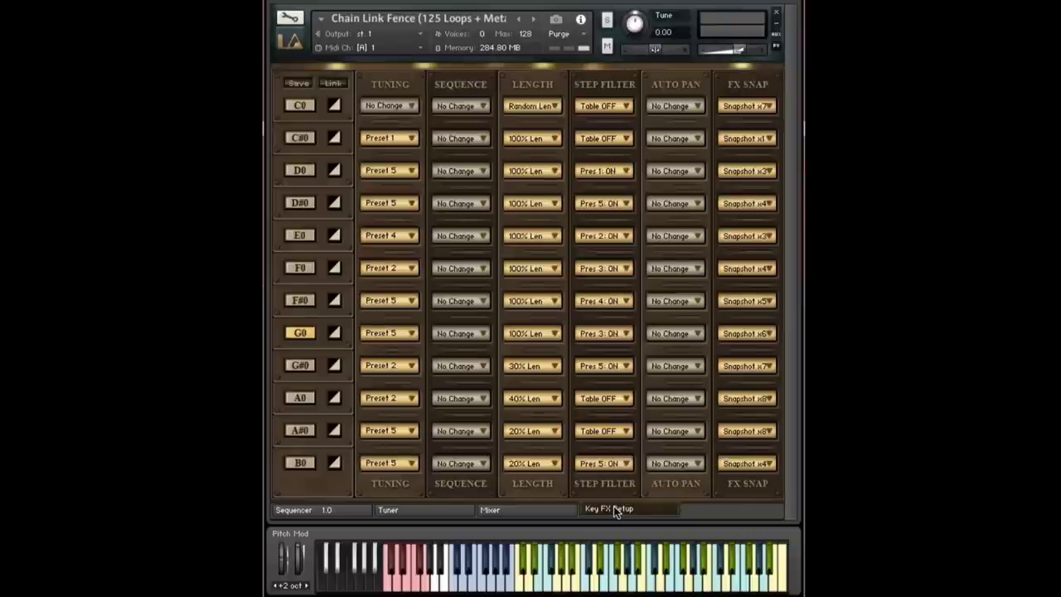
{"action": "left_click", "coordinate": [532, 107]}
{"action": "left_click", "coordinate": [530, 141]}
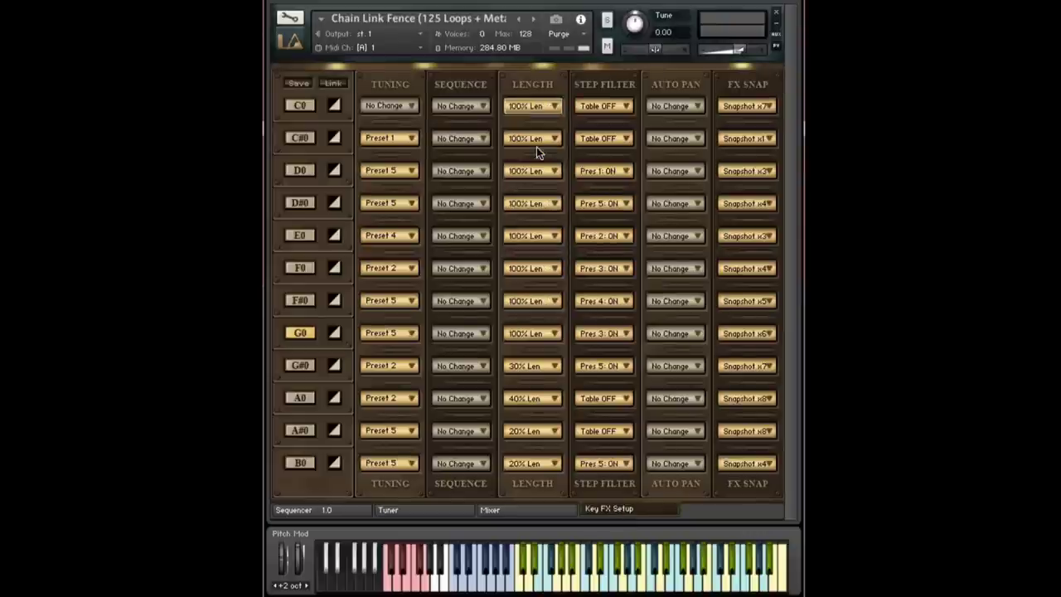
{"action": "left_click", "coordinate": [298, 106]}
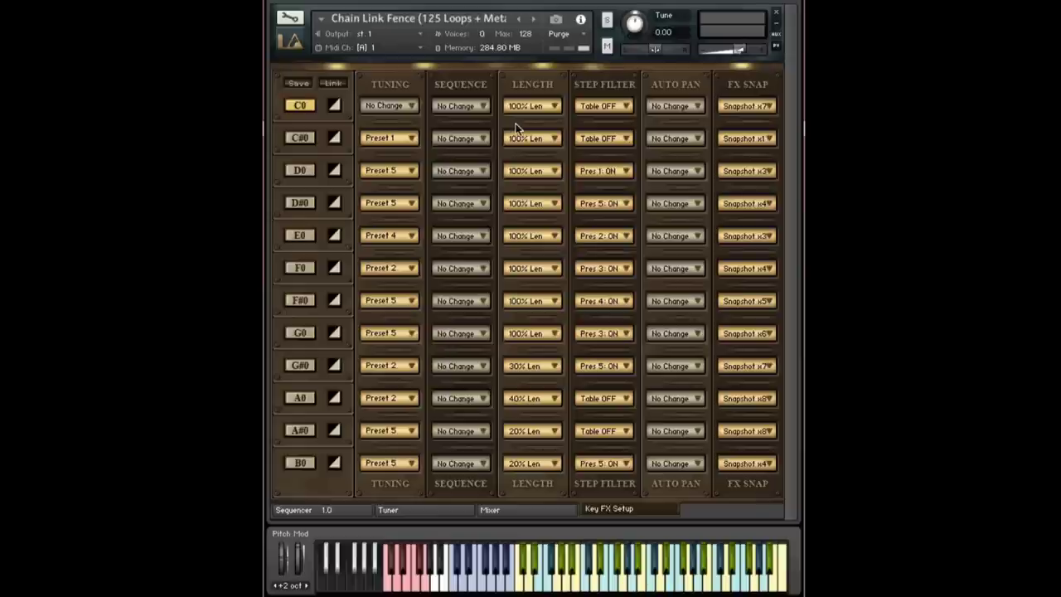
Step: Set key C0's step filter to Random: ON and display the step-filter pattern panel
{"action": "left_click", "coordinate": [601, 105]}
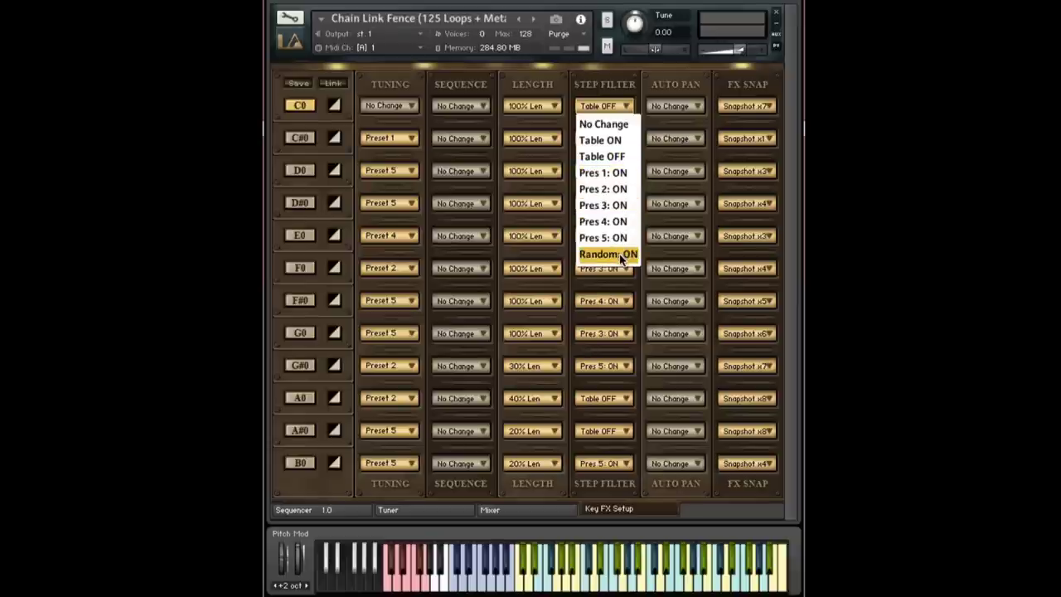
{"action": "left_click", "coordinate": [594, 18]}
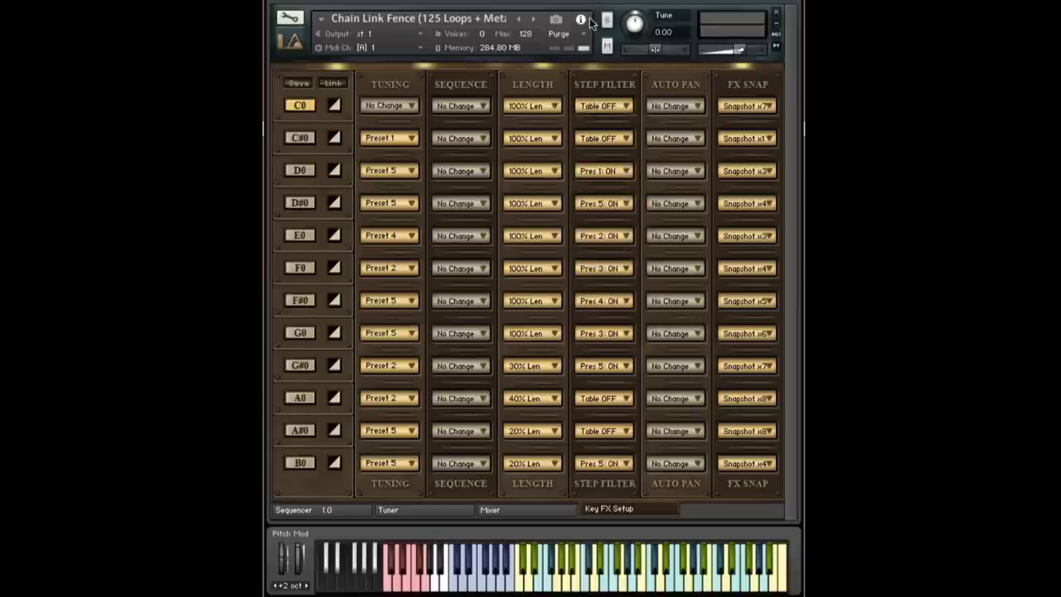
{"action": "left_click", "coordinate": [342, 512]}
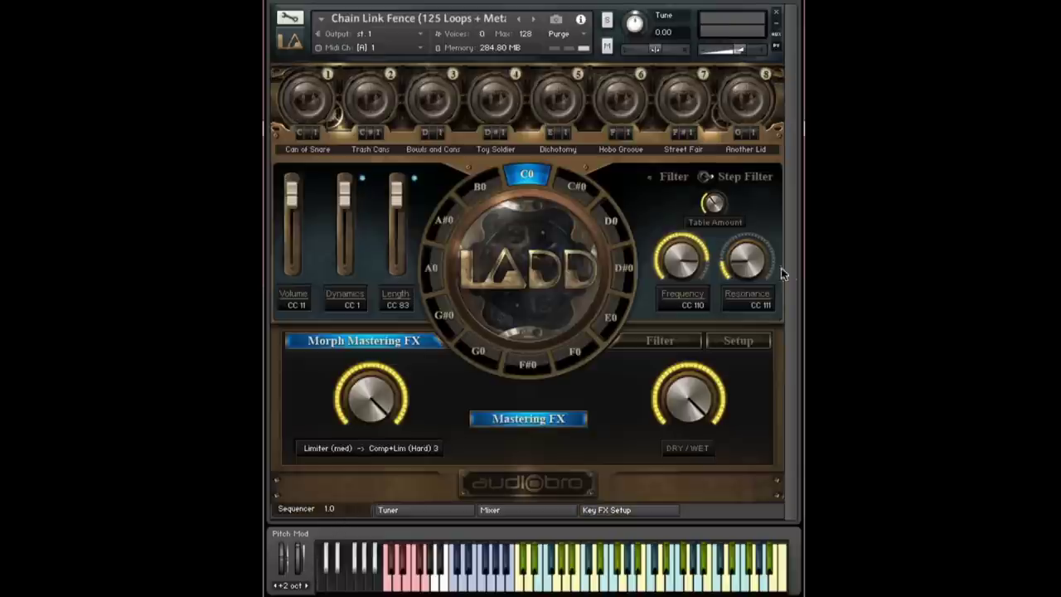
{"action": "left_click", "coordinate": [673, 342]}
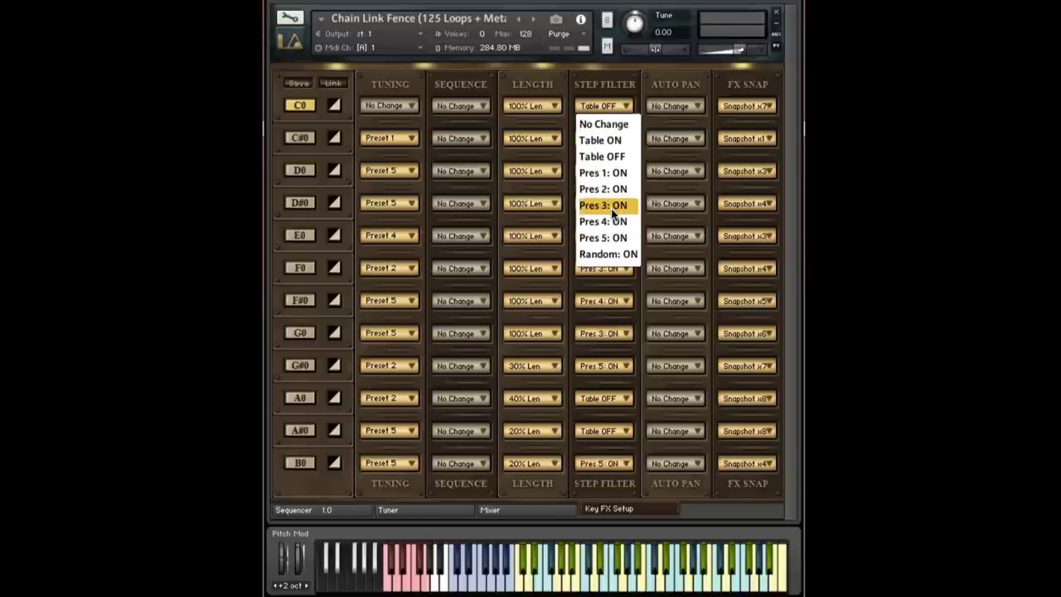
{"action": "left_click", "coordinate": [618, 257]}
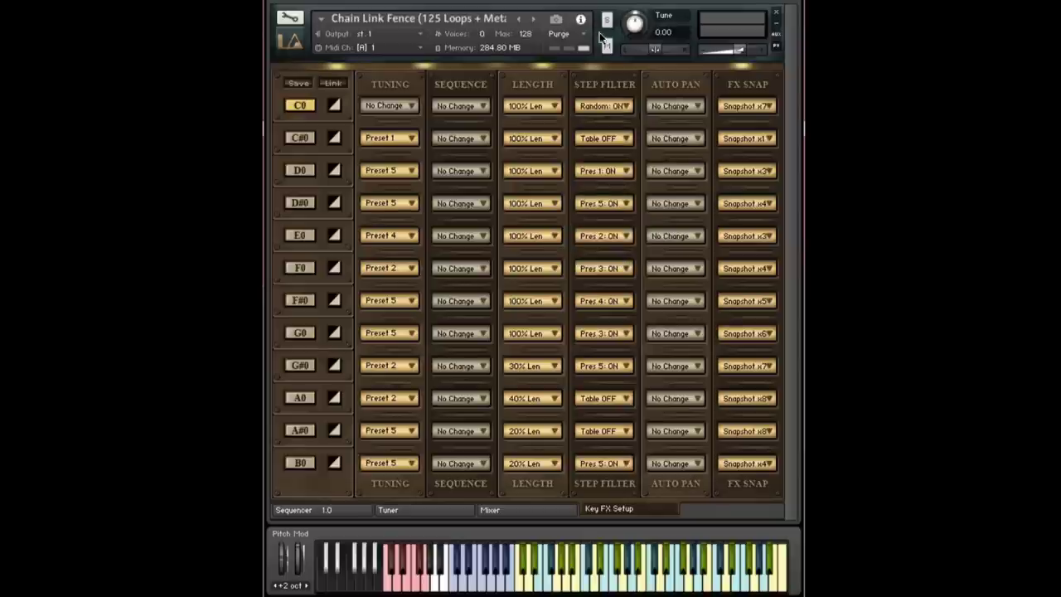
{"action": "left_click", "coordinate": [300, 511]}
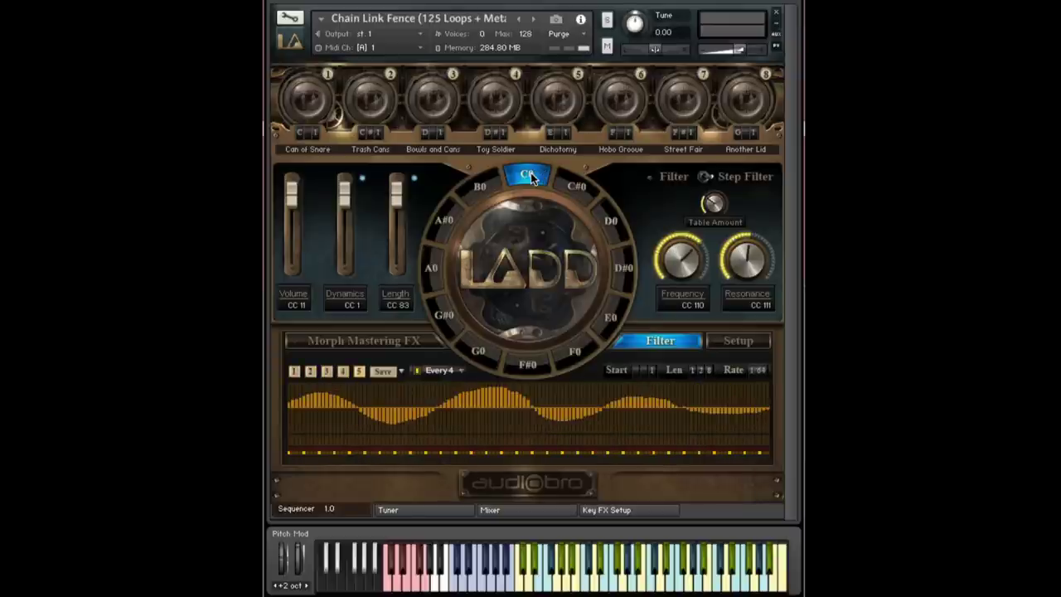
Step: Turn on the filter for all eight channels in the Mixer
{"action": "left_click", "coordinate": [543, 509]}
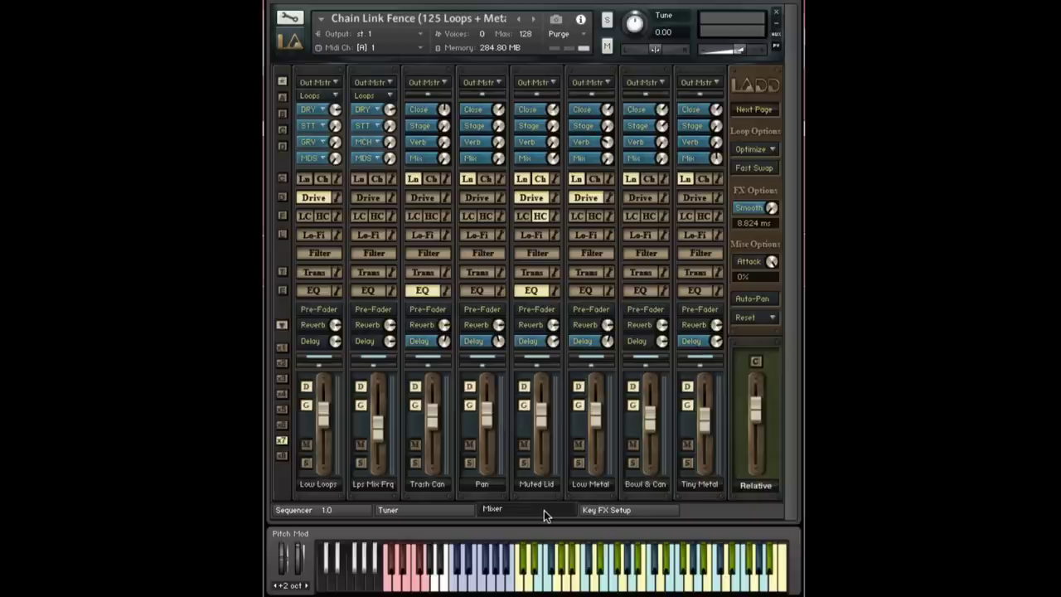
{"action": "left_click", "coordinate": [315, 259]}
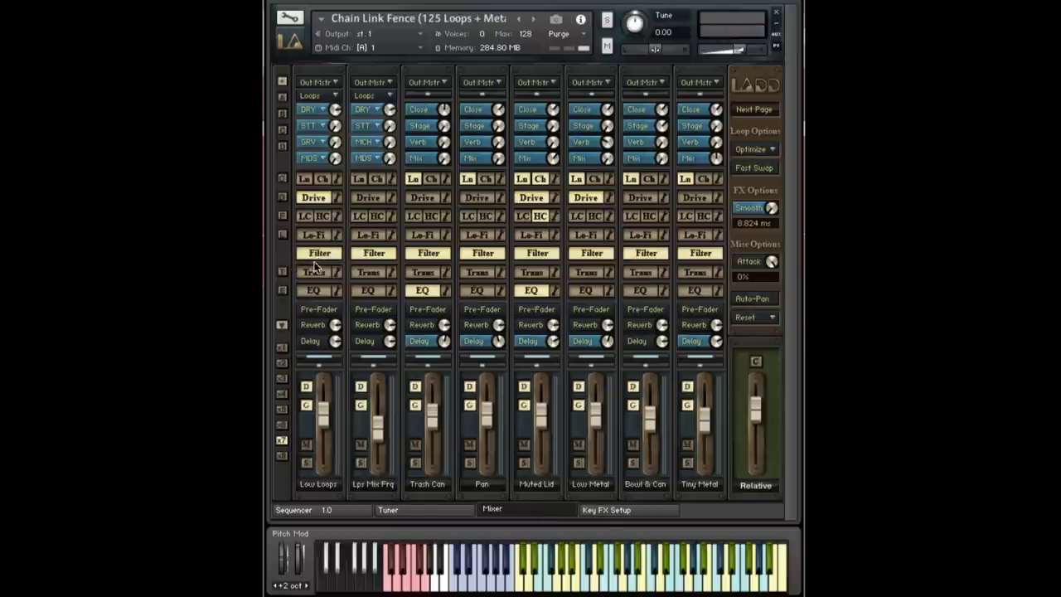
{"action": "left_click", "coordinate": [492, 509]}
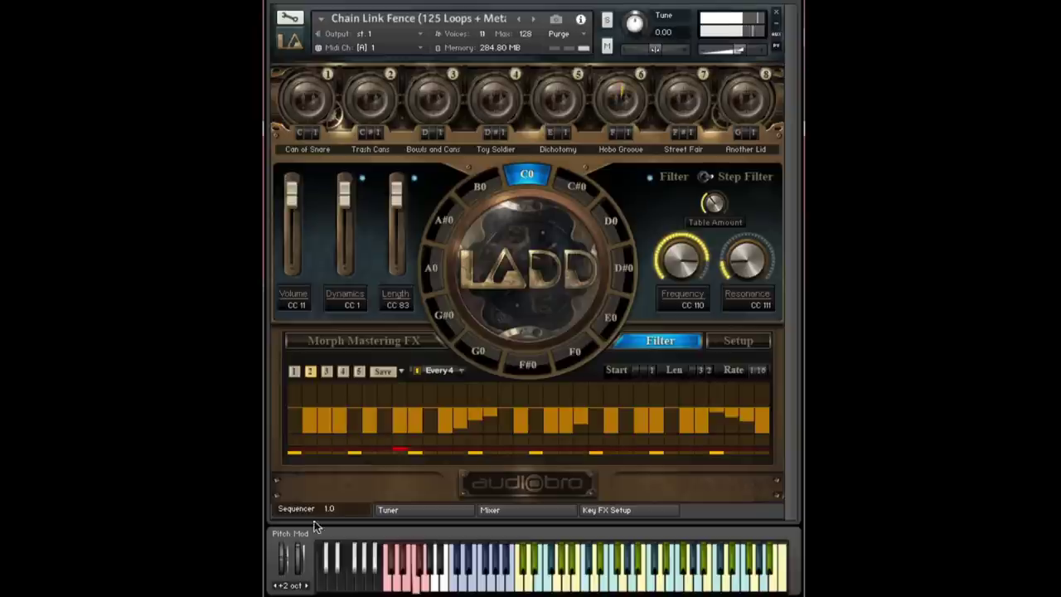
Step: Cycle the step filter pattern through 4, 5, 1 and finally 2
{"action": "left_click", "coordinate": [323, 584]}
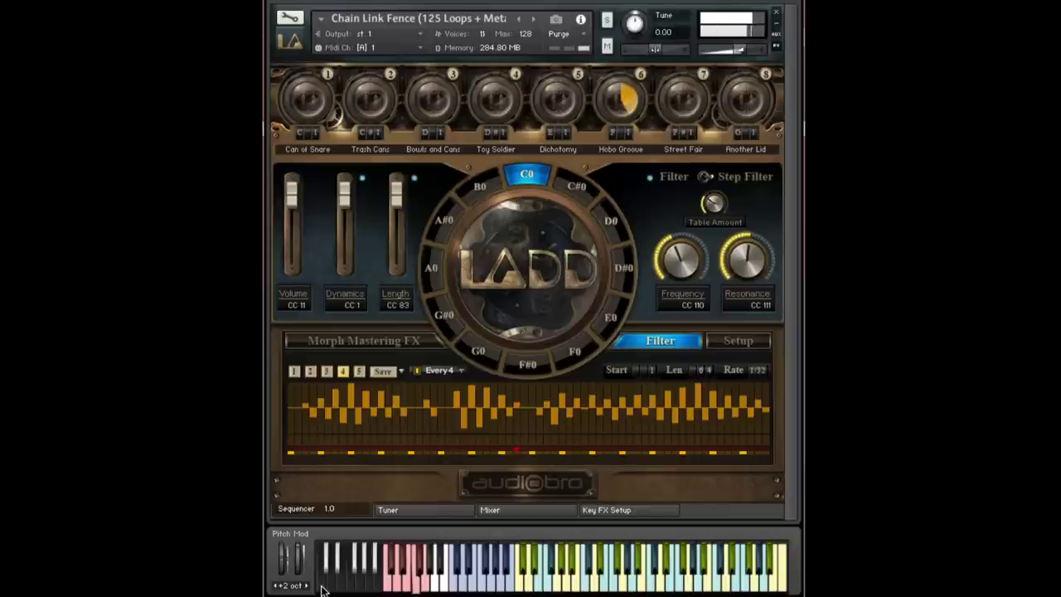
{"action": "left_click", "coordinate": [323, 584]}
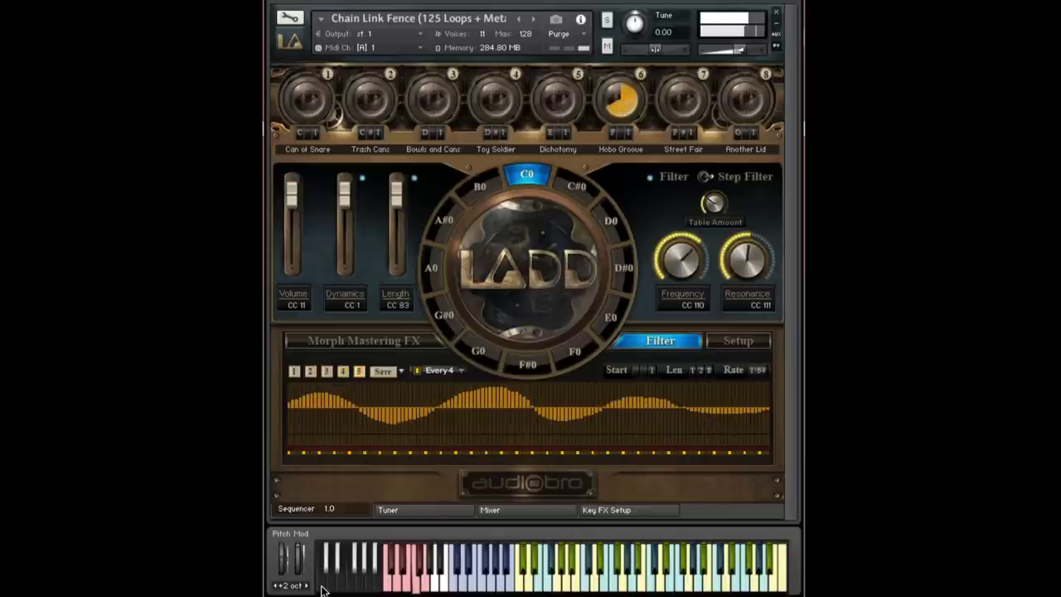
{"action": "left_click", "coordinate": [323, 585]}
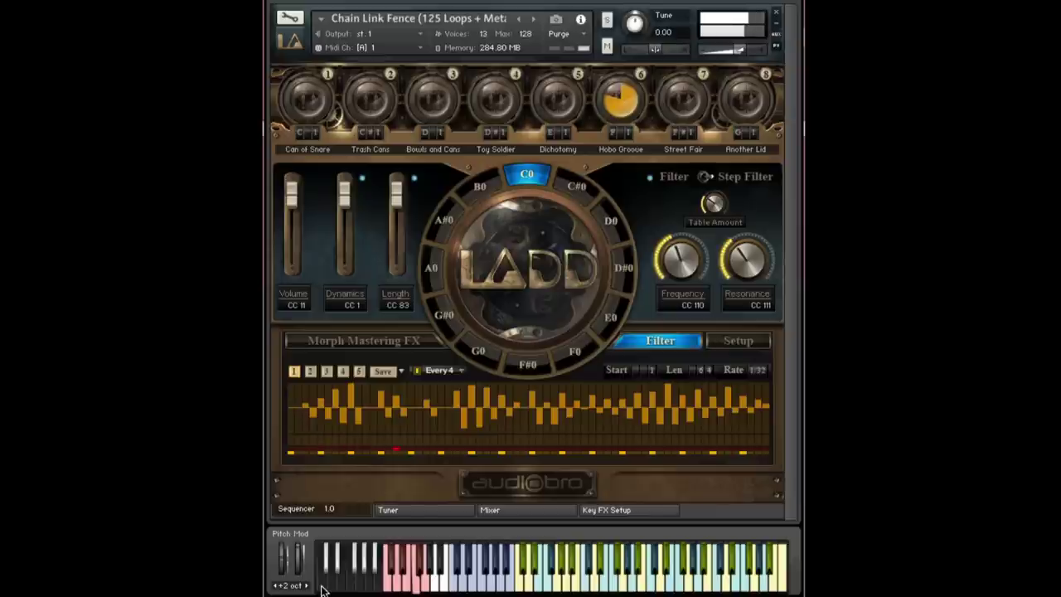
{"action": "left_click", "coordinate": [324, 585]}
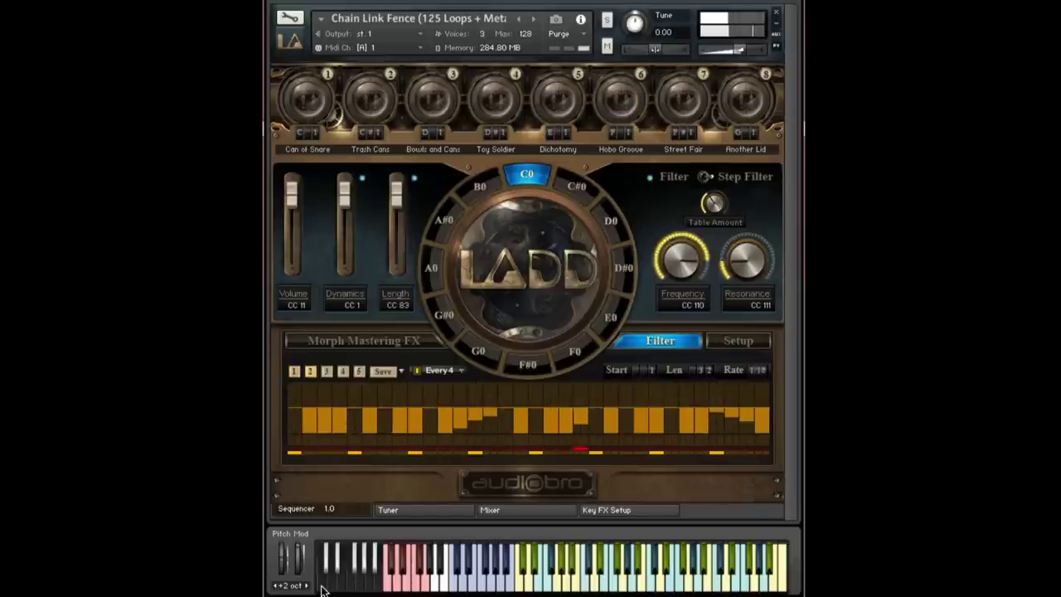
{"action": "left_click", "coordinate": [606, 510]}
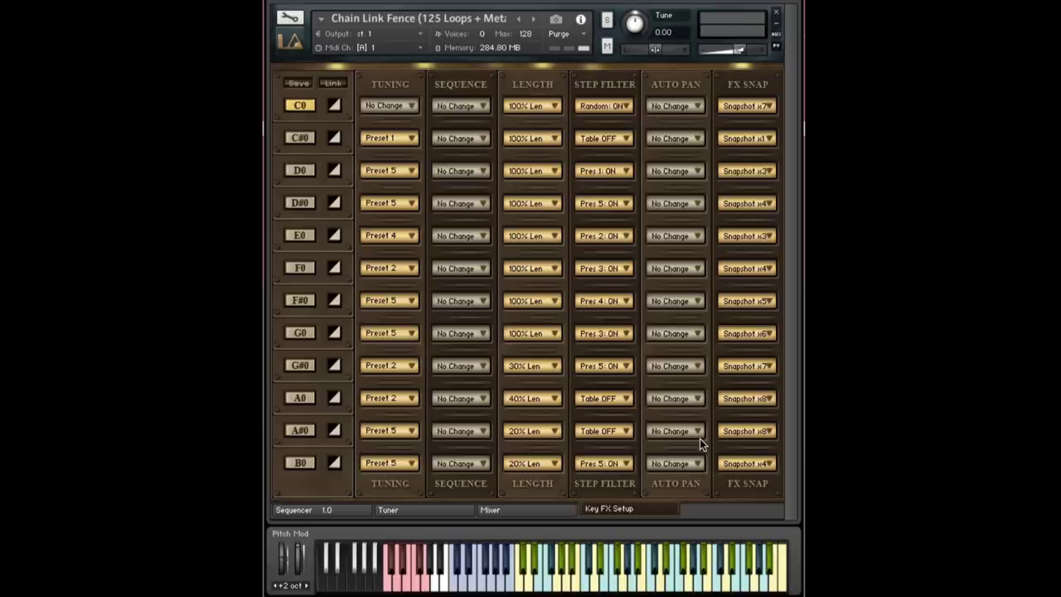
Step: Switch key C0's step filter from Random: ON to Table OFF, leaving Auto Pan on No Change
{"action": "left_click", "coordinate": [628, 107]}
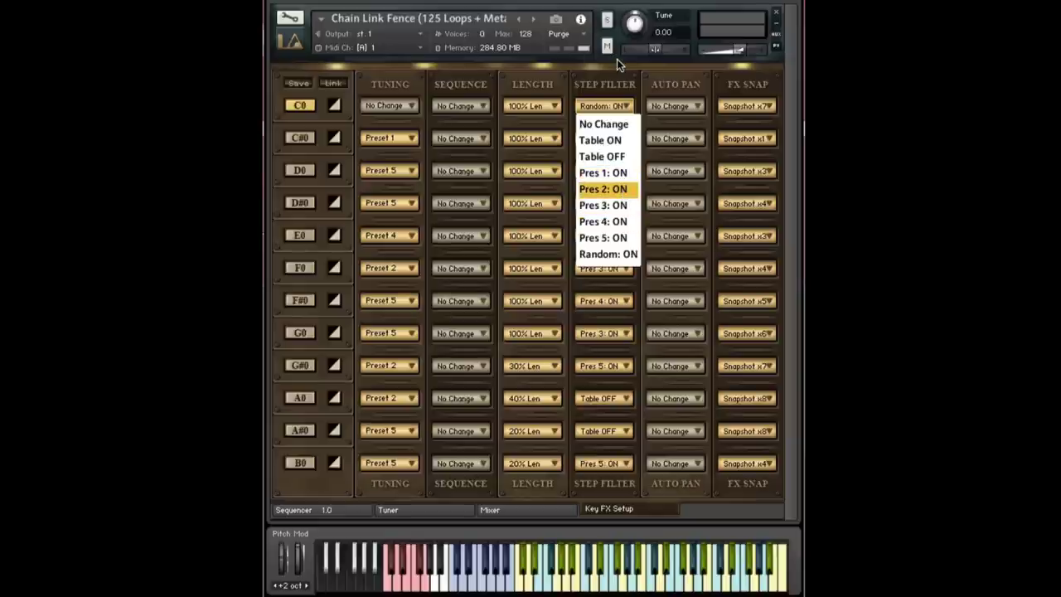
{"action": "left_click", "coordinate": [606, 81]}
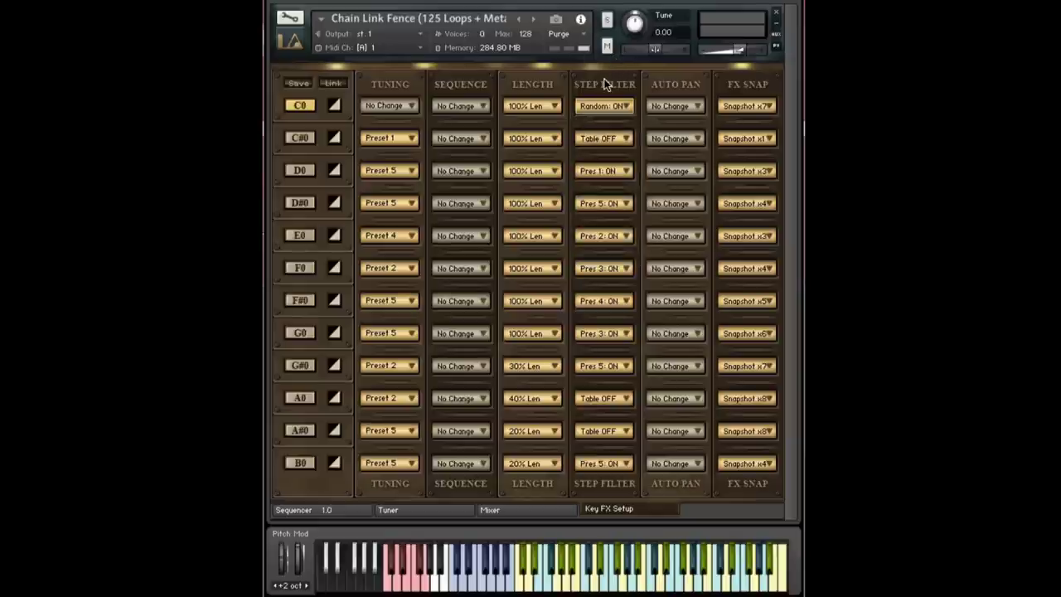
{"action": "left_click", "coordinate": [606, 113]}
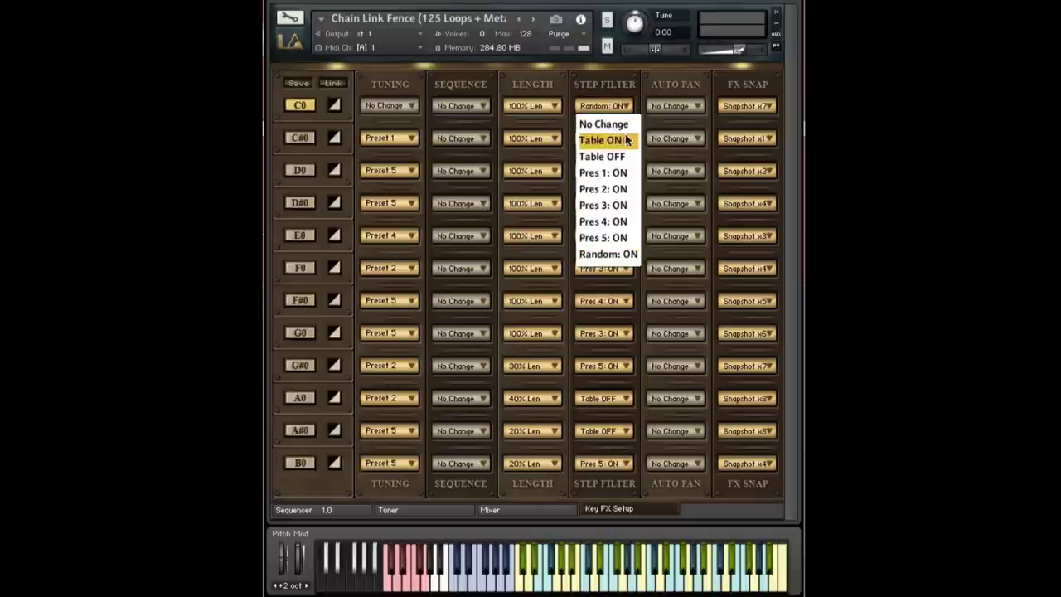
{"action": "left_click", "coordinate": [592, 157]}
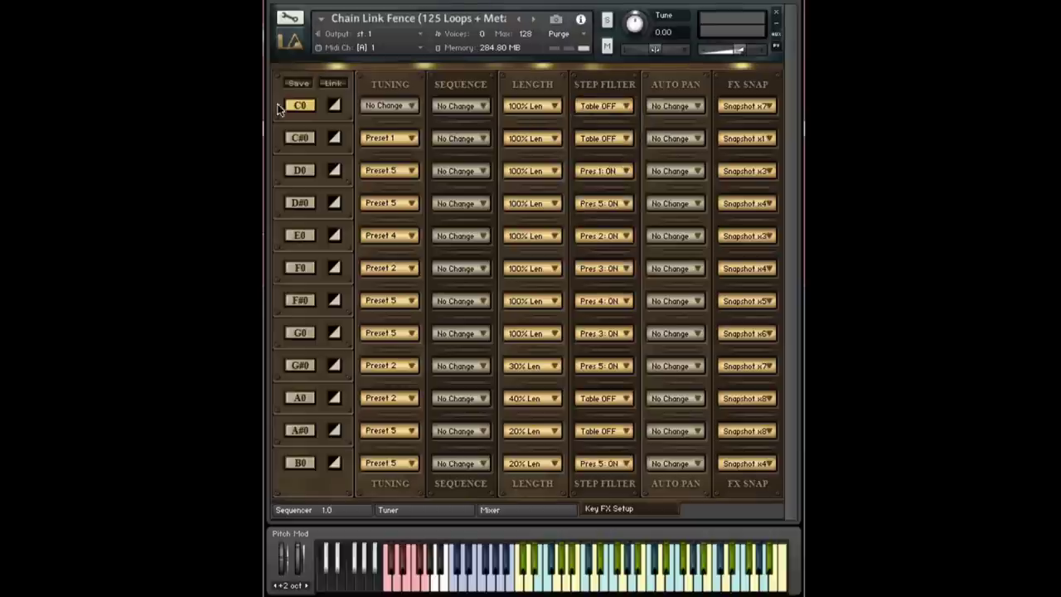
{"action": "left_click", "coordinate": [687, 115]}
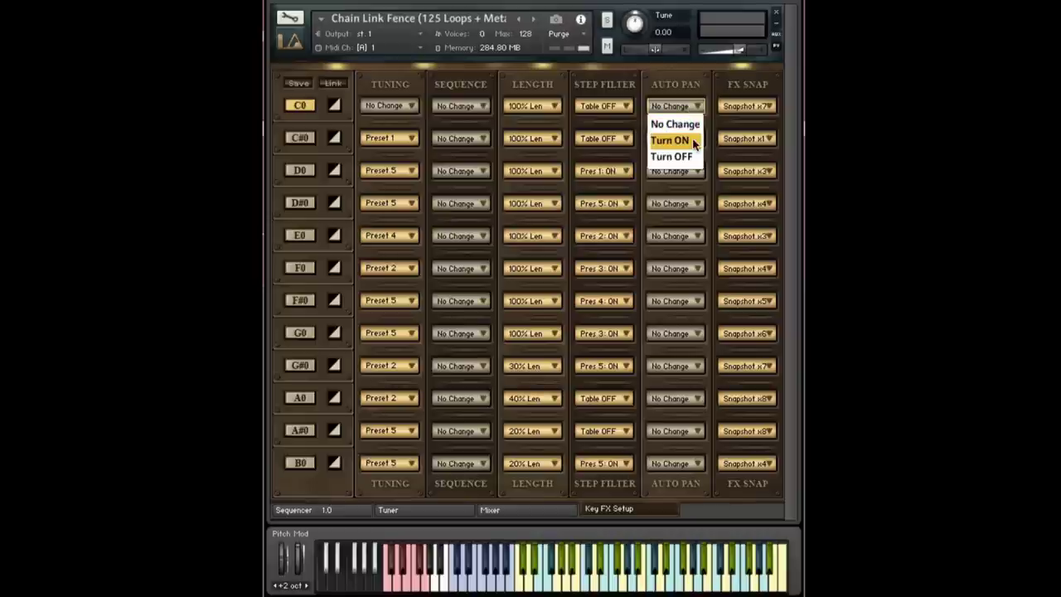
{"action": "left_click", "coordinate": [652, 76]}
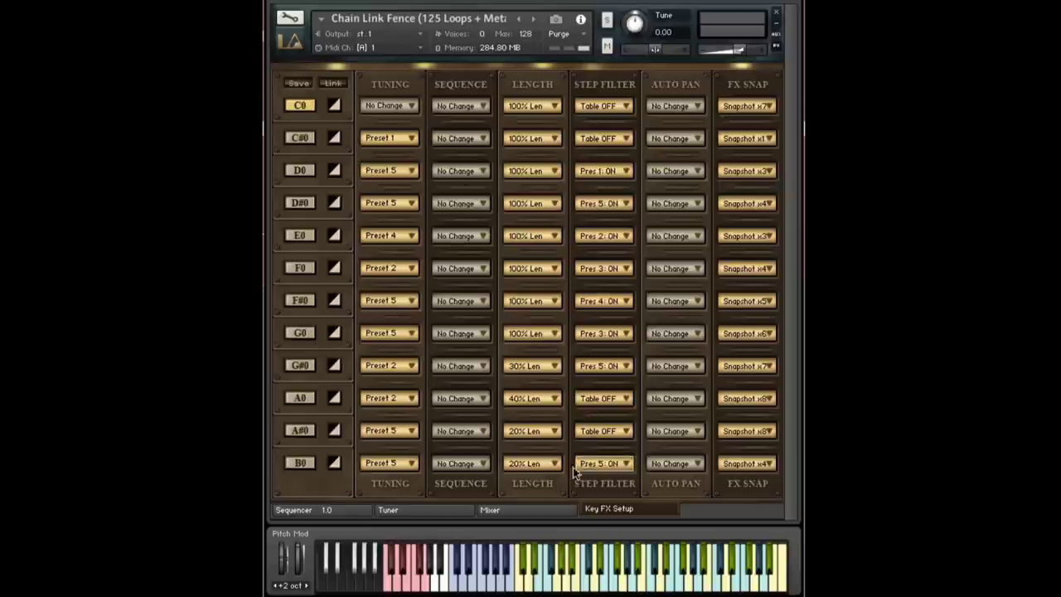
Step: Turn on the mixer's global Auto-Pan, then go back to the Key FX Setup grid
{"action": "left_click", "coordinate": [507, 511]}
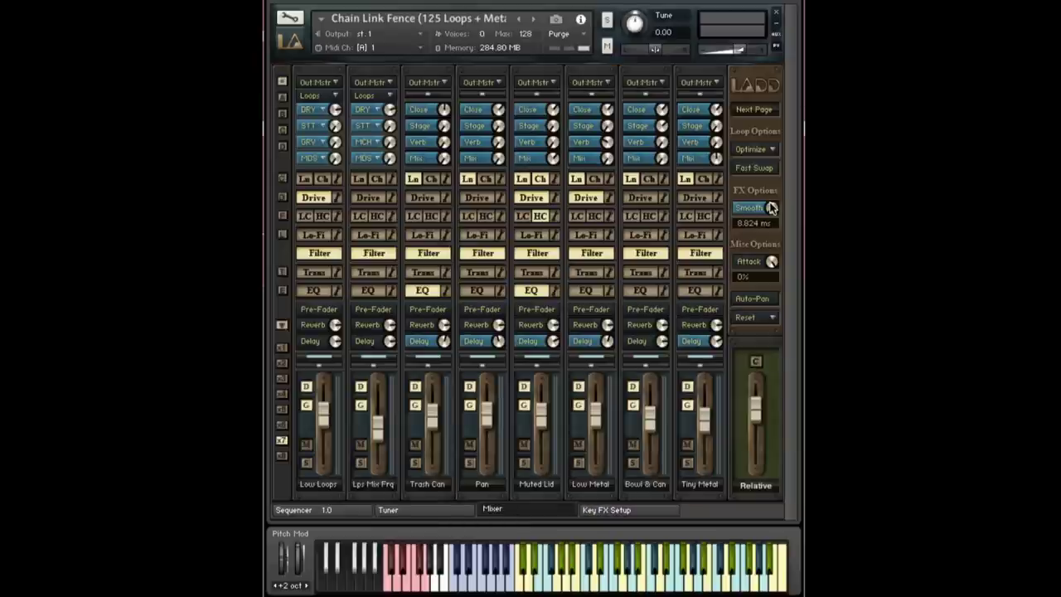
{"action": "left_click", "coordinate": [755, 300]}
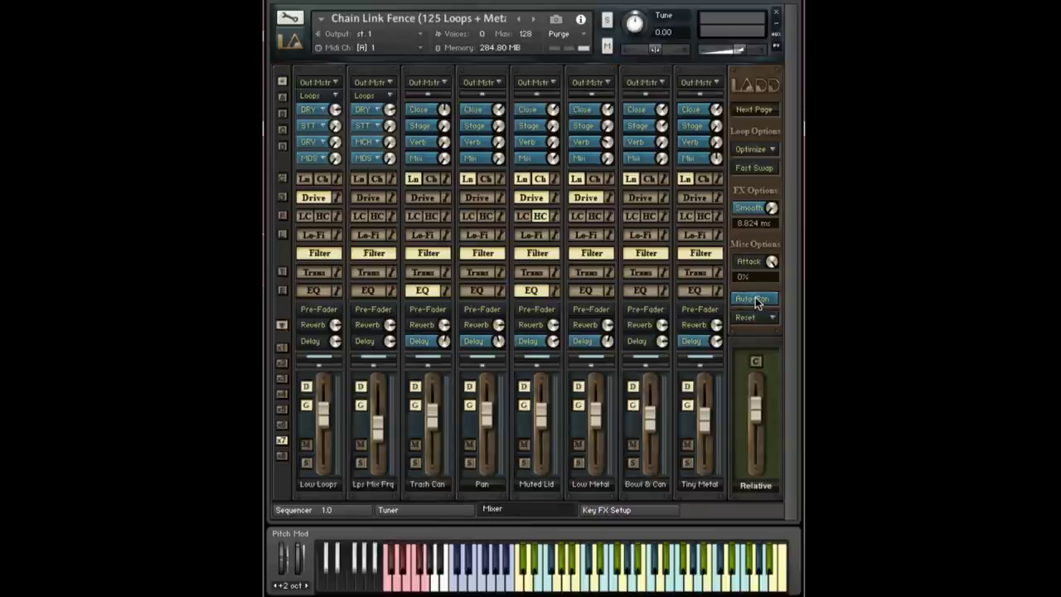
{"action": "left_click", "coordinate": [616, 511]}
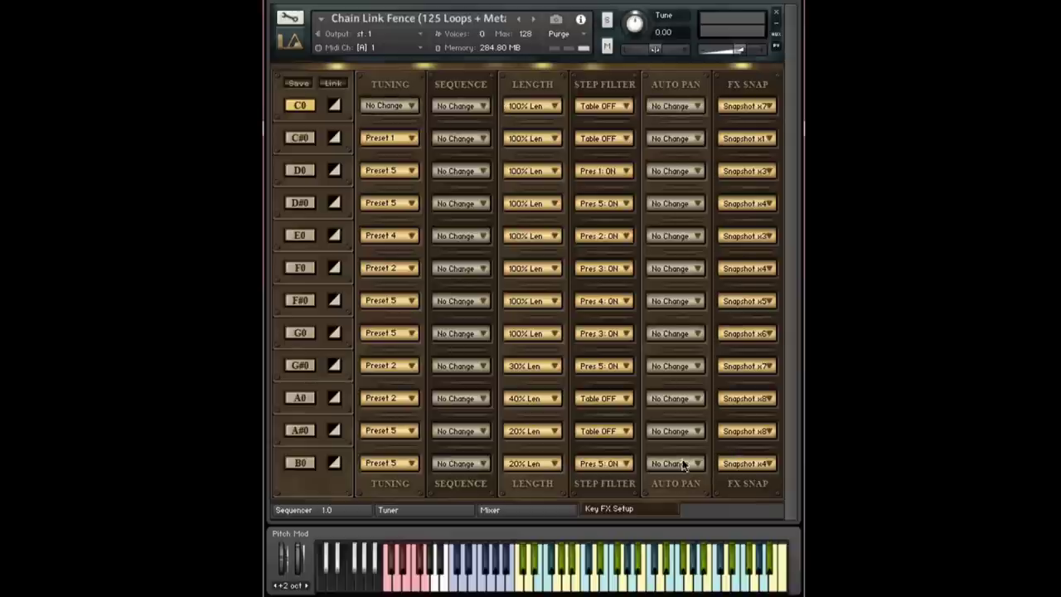
Step: With Link on, reset every key's tuning, length, step filter and FX snap to No Change
{"action": "left_click", "coordinate": [333, 83]}
{"action": "left_click", "coordinate": [390, 105]}
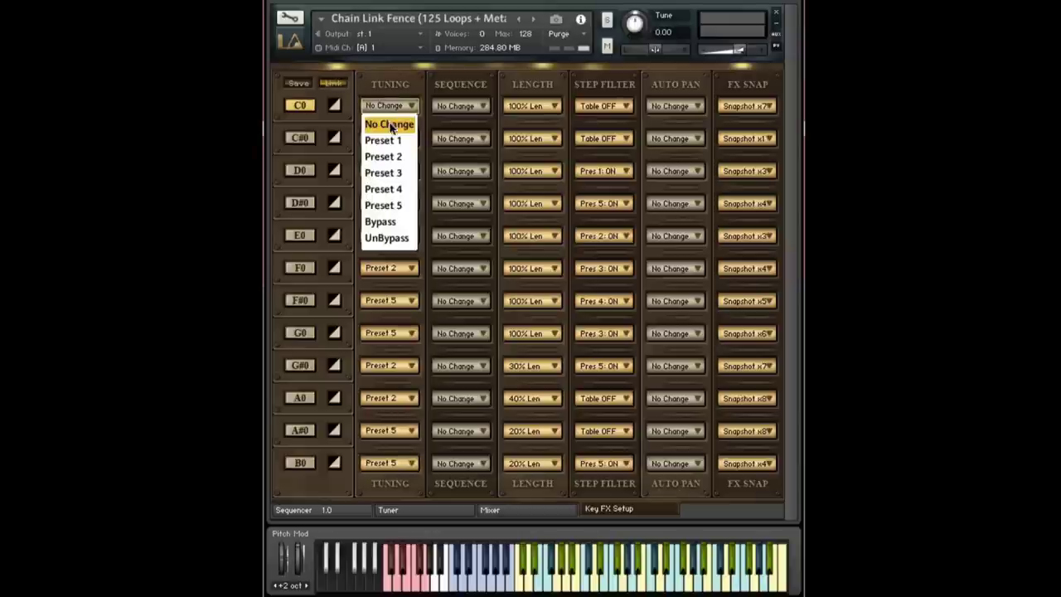
{"action": "left_click", "coordinate": [391, 124]}
{"action": "left_click", "coordinate": [519, 103]}
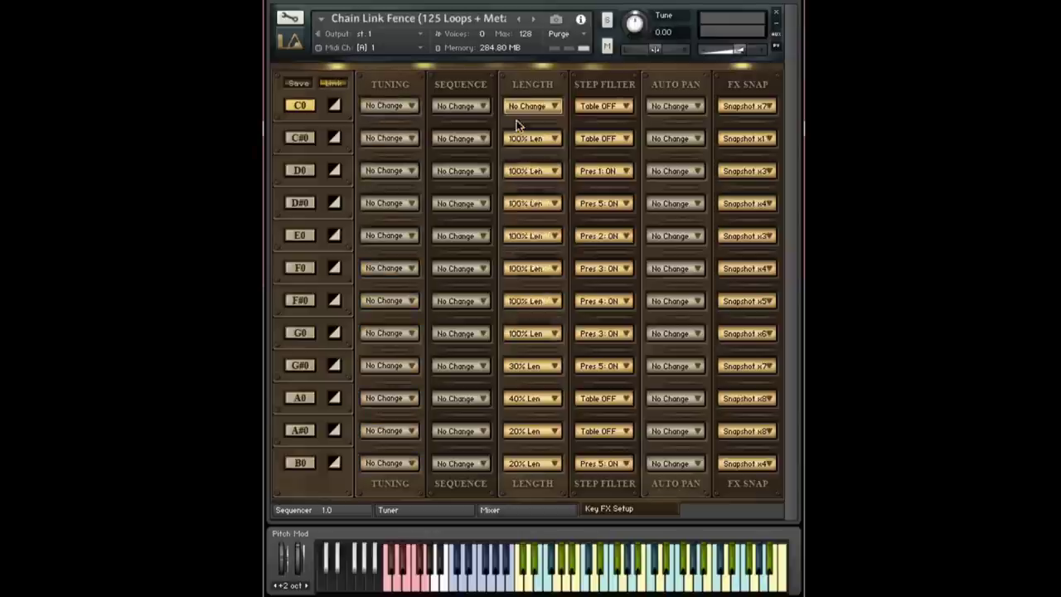
{"action": "left_click", "coordinate": [584, 106]}
{"action": "left_click", "coordinate": [587, 124]}
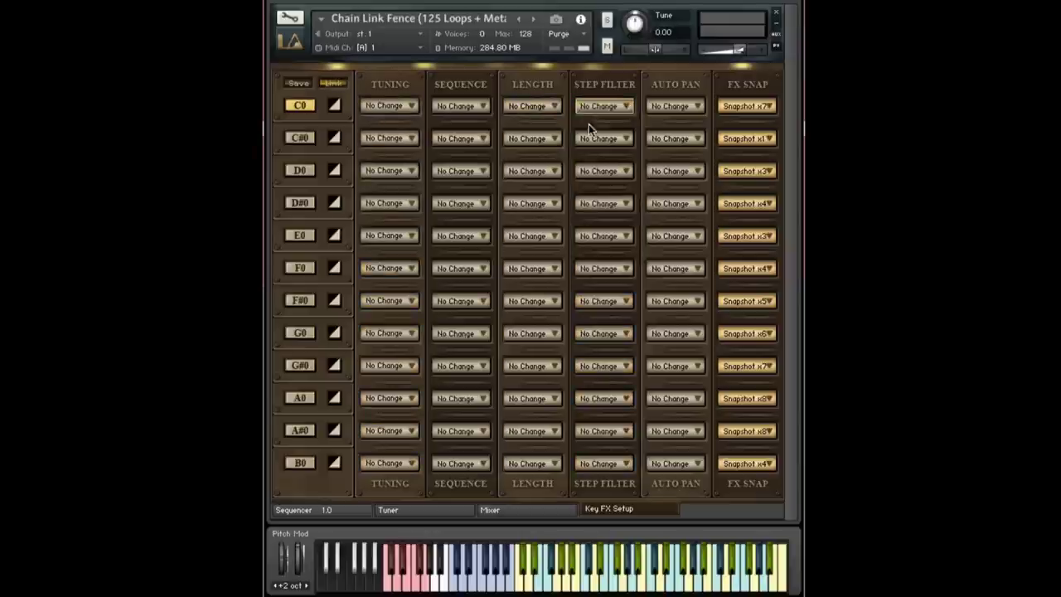
{"action": "left_click", "coordinate": [745, 104]}
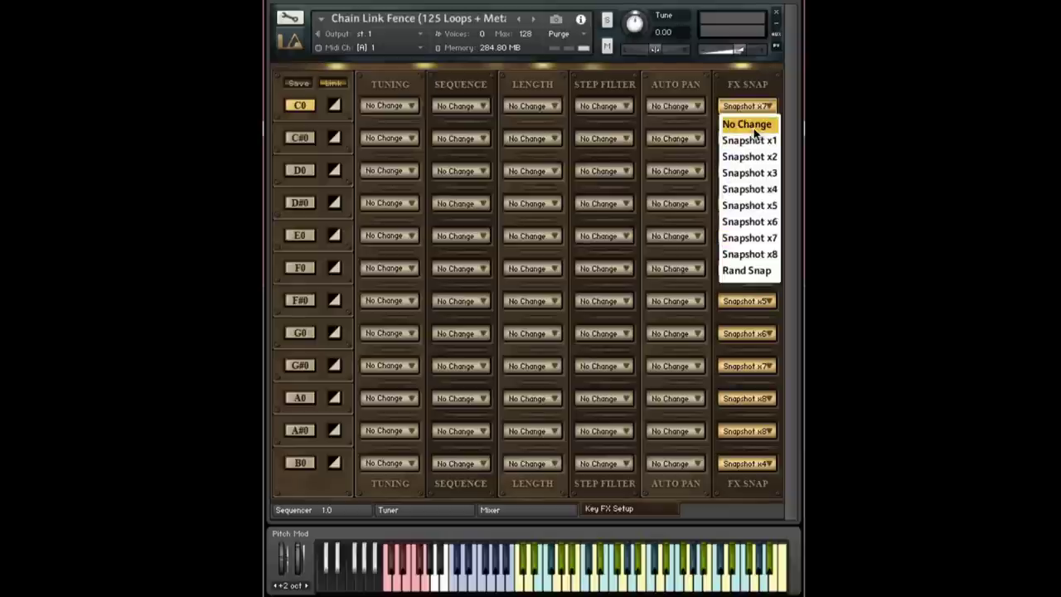
{"action": "left_click", "coordinate": [751, 124]}
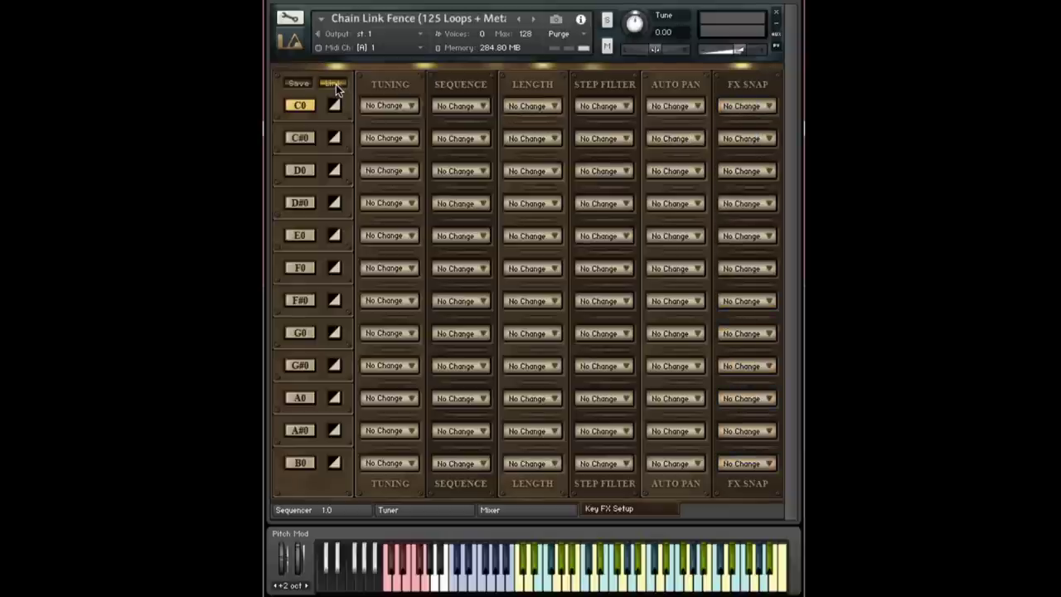
Step: Set auto pan to Turn ON for C0 and Turn OFF for C#0, then show the Mixer
{"action": "left_click", "coordinate": [680, 106]}
{"action": "left_click", "coordinate": [682, 139]}
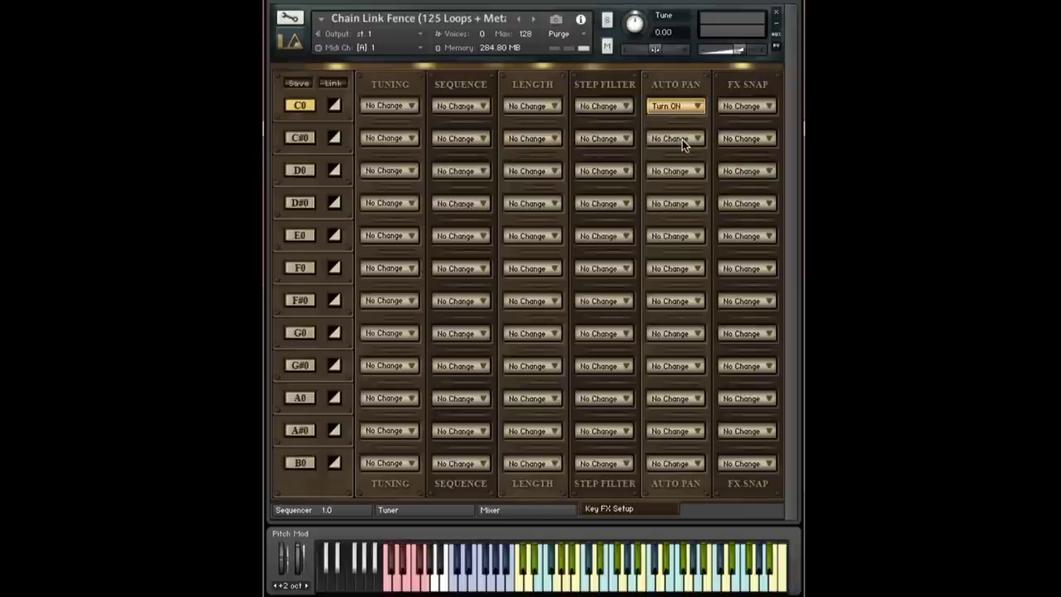
{"action": "left_click", "coordinate": [668, 140]}
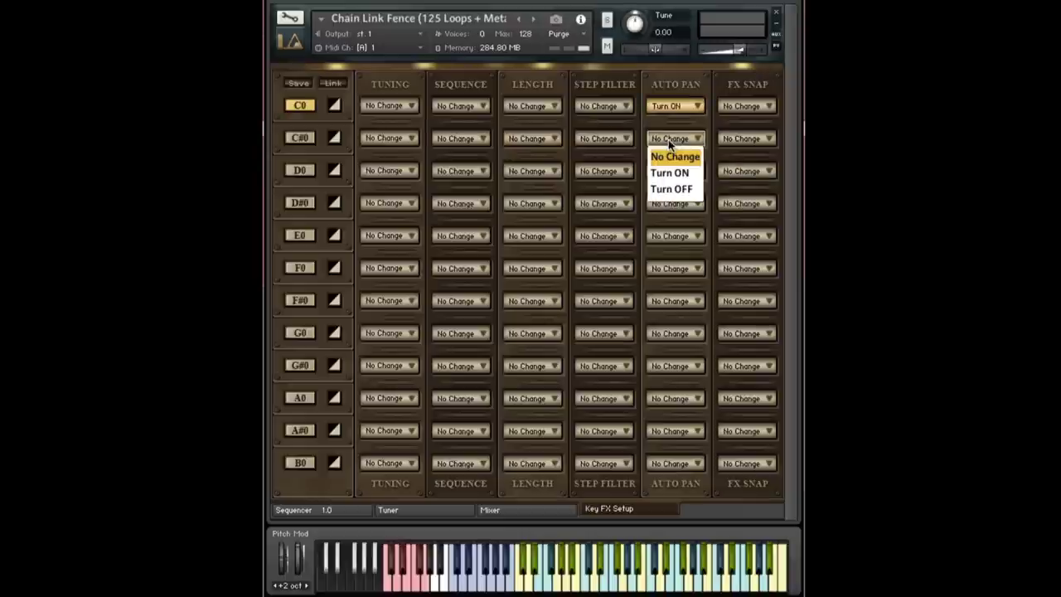
{"action": "left_click", "coordinate": [682, 192]}
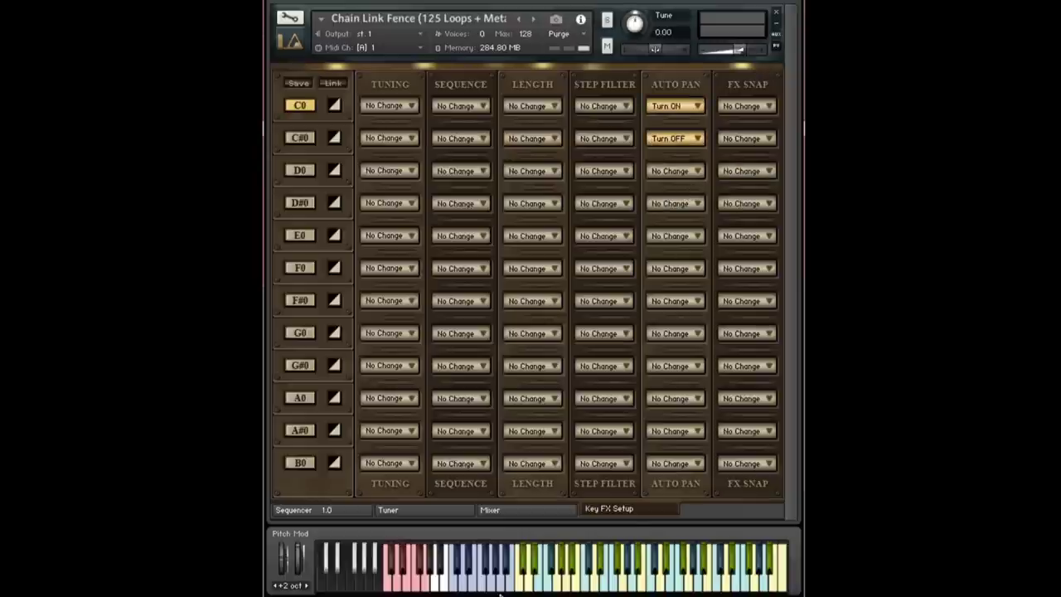
{"action": "left_click", "coordinate": [518, 506]}
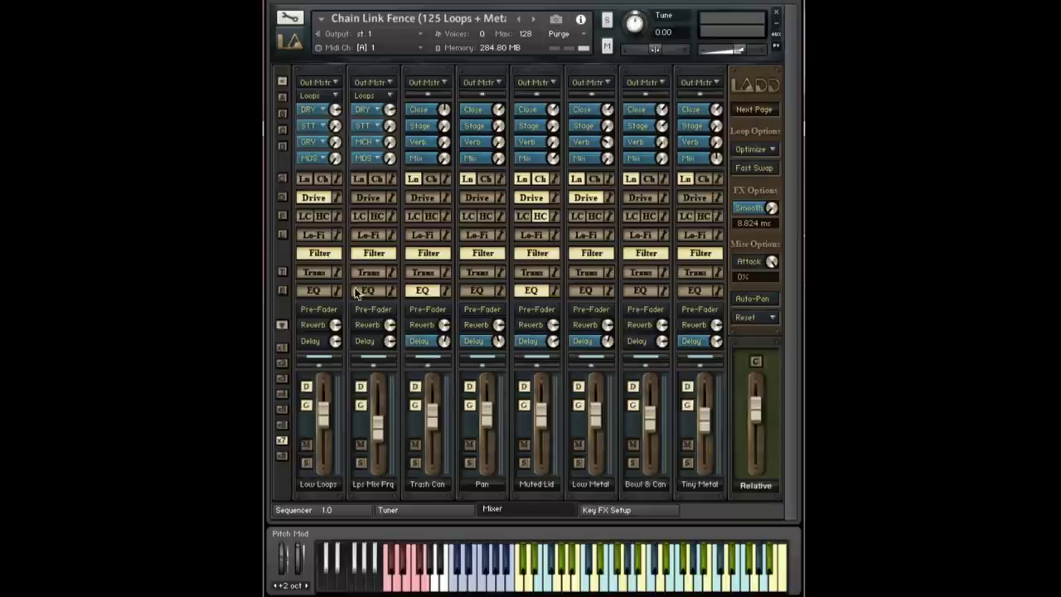
Step: Disable the channel filters, the Trash Can delay and global Auto-Pan, then return to Key FX Setup
{"action": "left_click", "coordinate": [319, 252]}
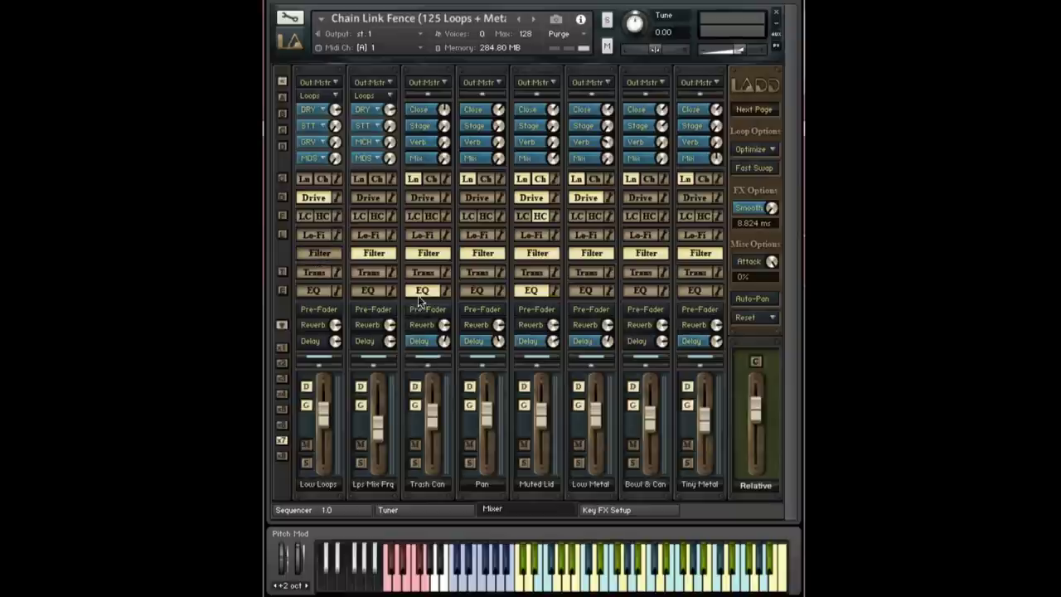
{"action": "left_click", "coordinate": [378, 252]}
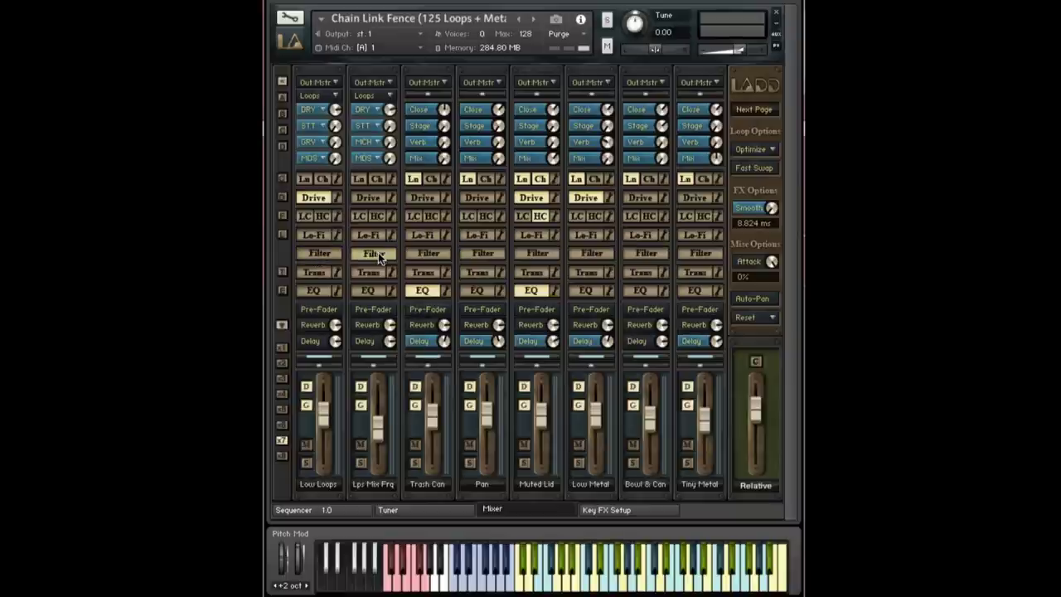
{"action": "left_click", "coordinate": [425, 343]}
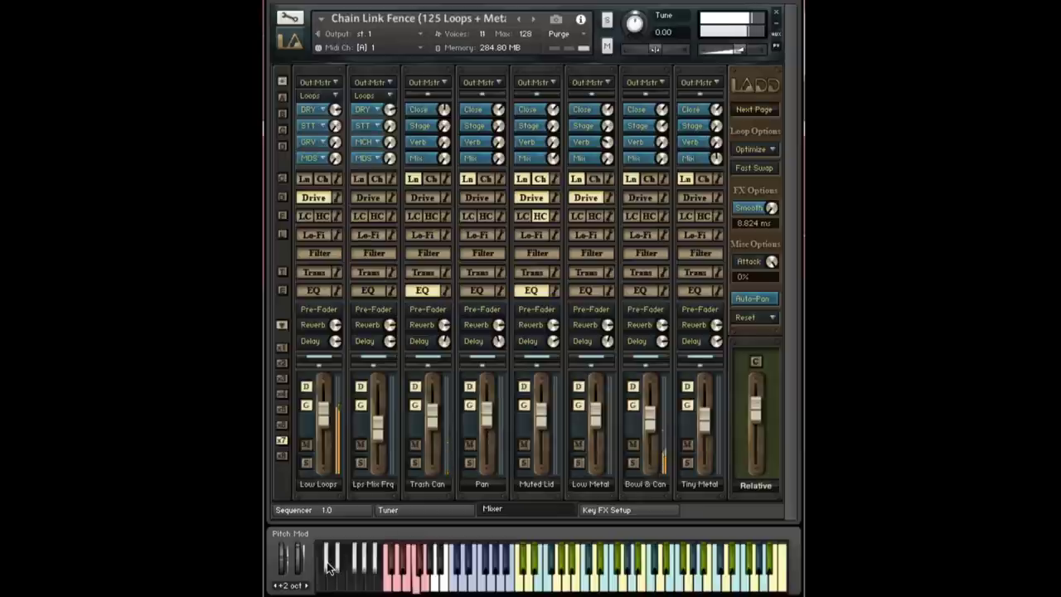
{"action": "left_click", "coordinate": [328, 567]}
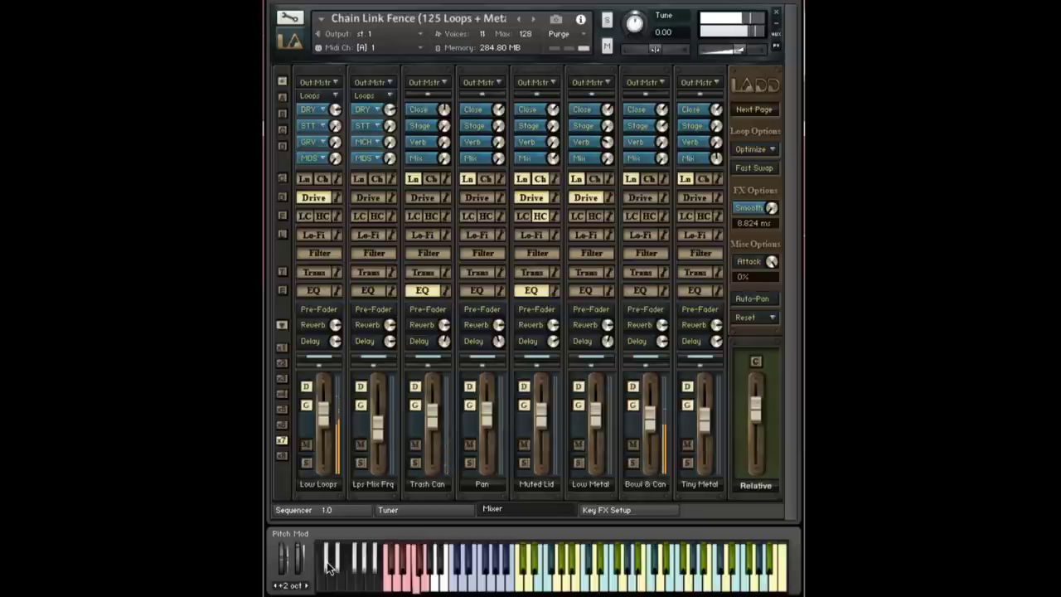
{"action": "left_click", "coordinate": [639, 510]}
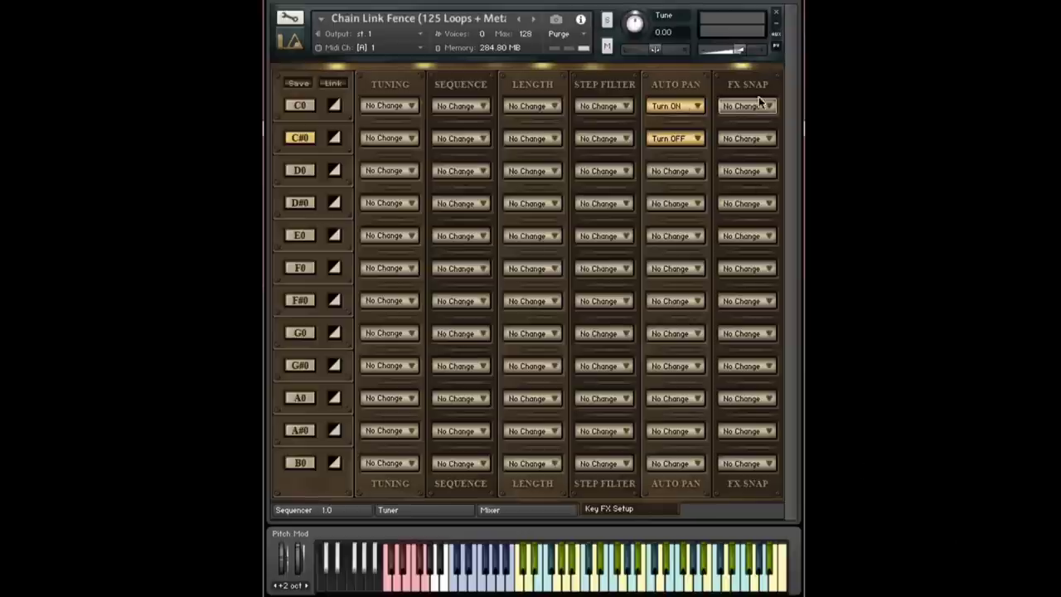
Step: Set the auto pan for keys C0 and C#0 back to No Change
{"action": "left_click", "coordinate": [695, 114]}
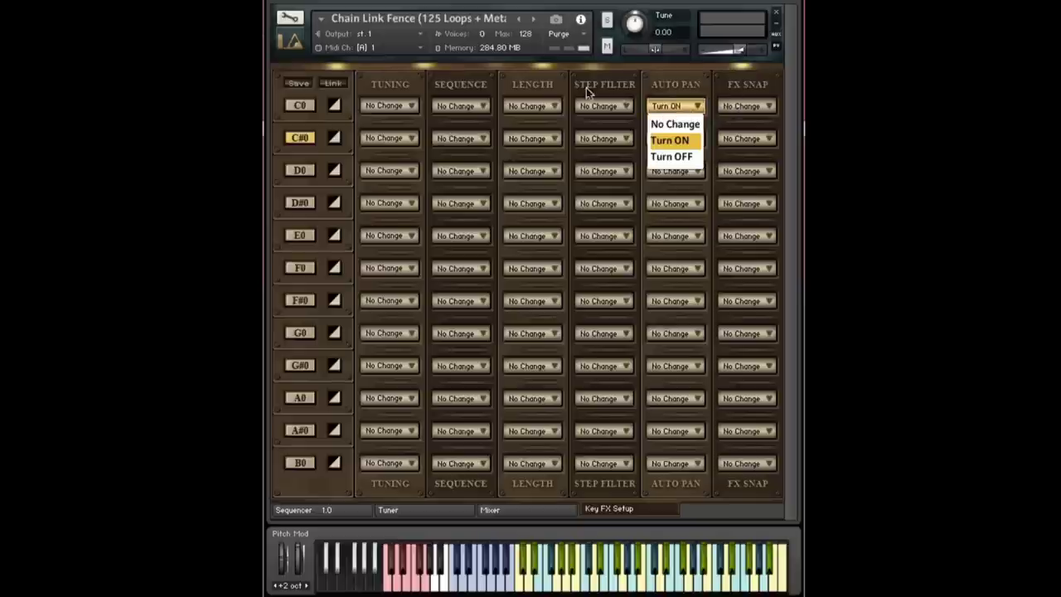
{"action": "left_click", "coordinate": [675, 125]}
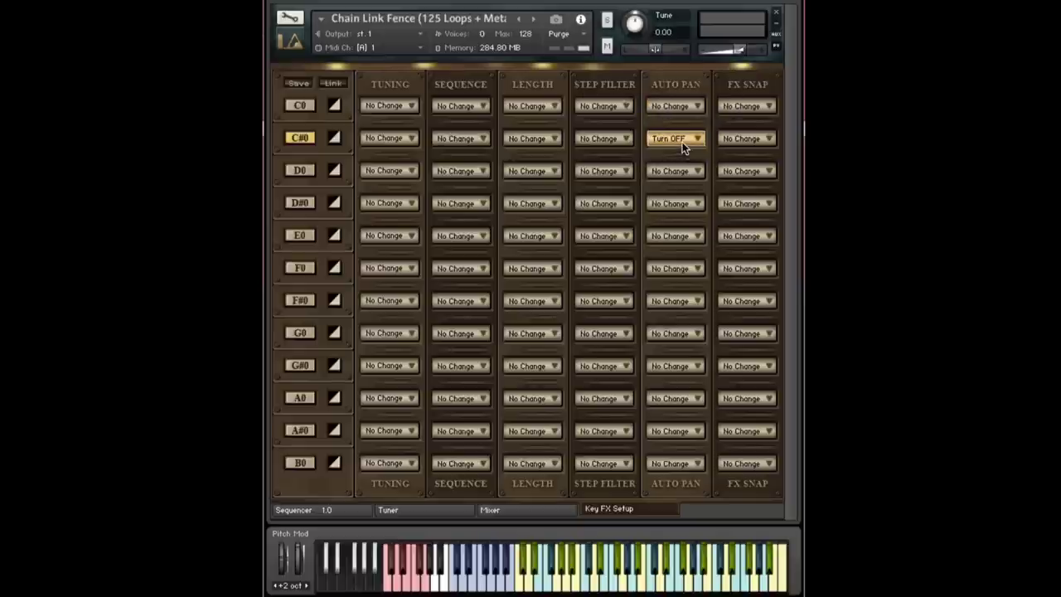
{"action": "left_click", "coordinate": [683, 142]}
{"action": "left_click", "coordinate": [673, 158]}
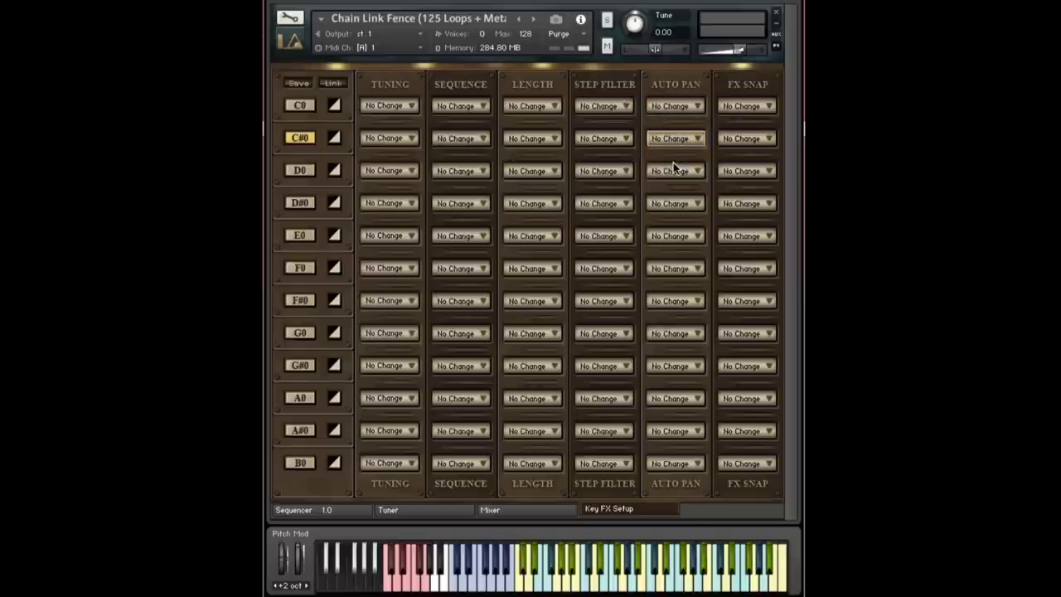
Step: Select key C0 and check its FX snap choices, leaving it on No Change
{"action": "left_click", "coordinate": [295, 106]}
{"action": "left_click", "coordinate": [767, 105]}
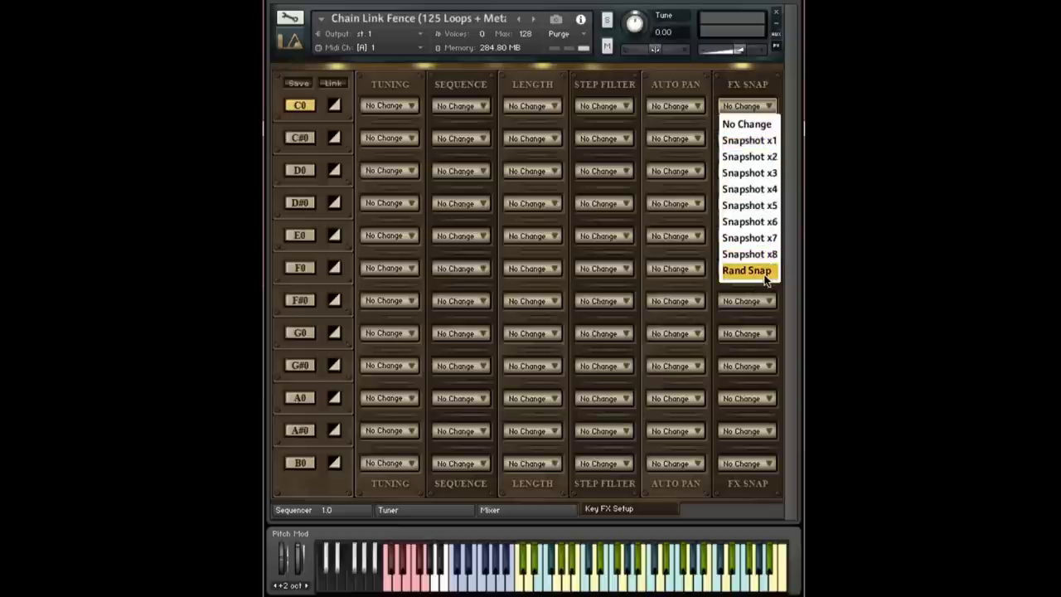
{"action": "left_click", "coordinate": [741, 521]}
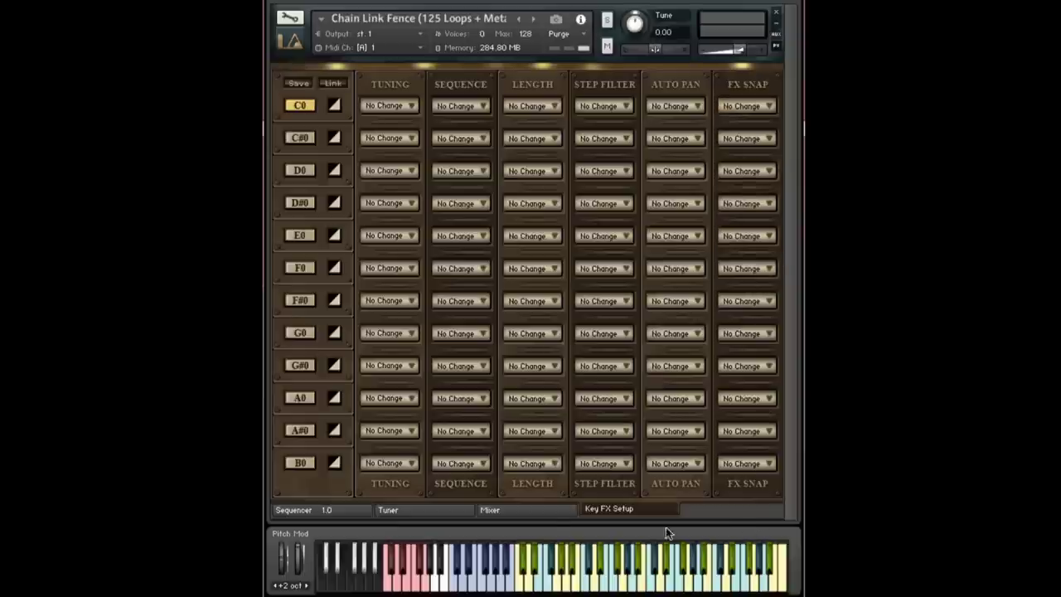
Step: Show the eight-channel Mixer page, leaving the Lps Mix Frq mix choice on DRY
{"action": "left_click", "coordinate": [523, 512]}
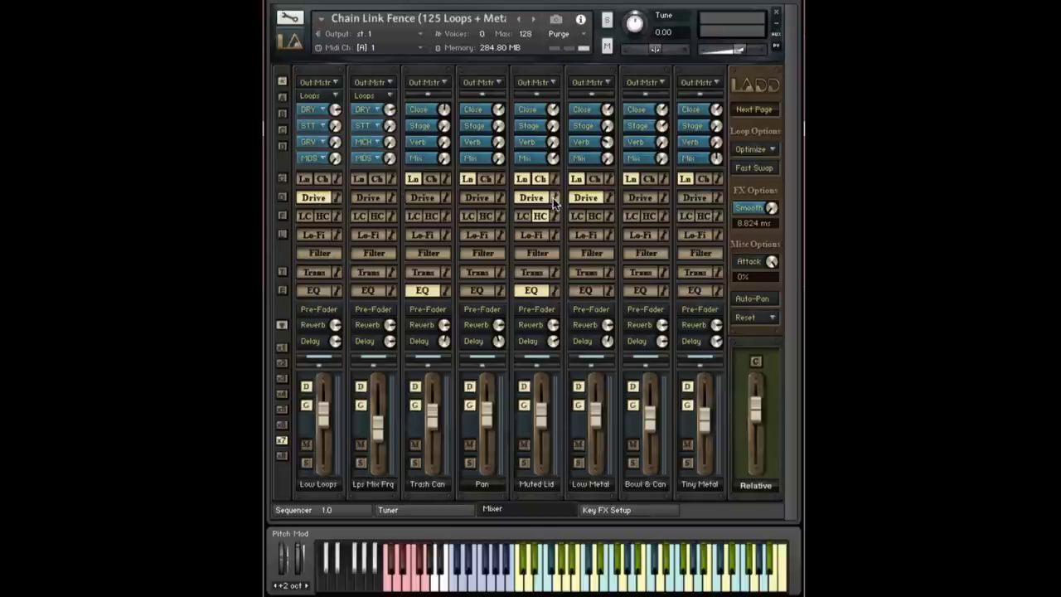
{"action": "left_click", "coordinate": [373, 111]}
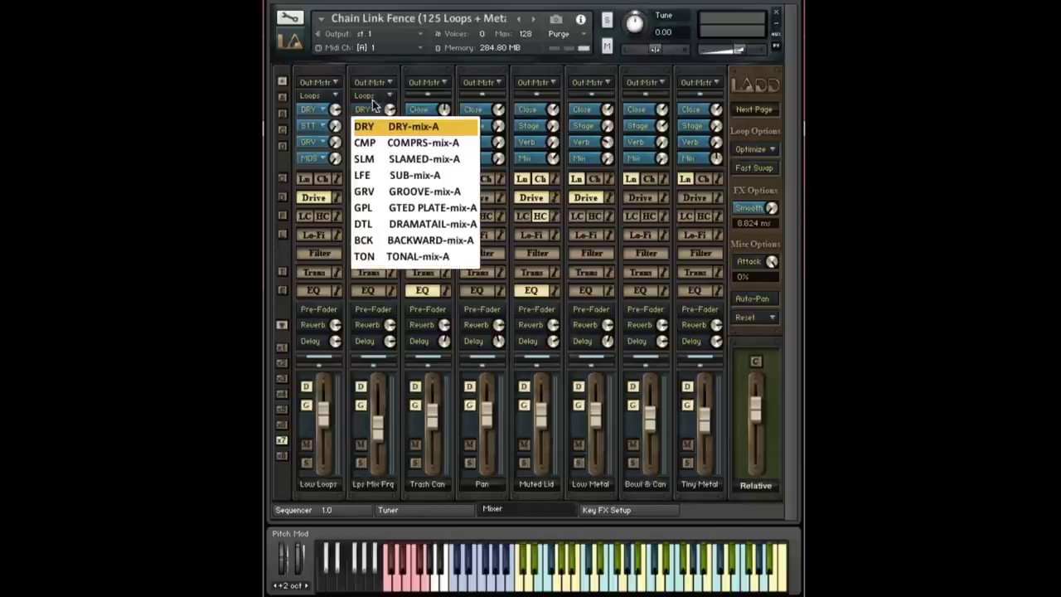
{"action": "left_click", "coordinate": [367, 56]}
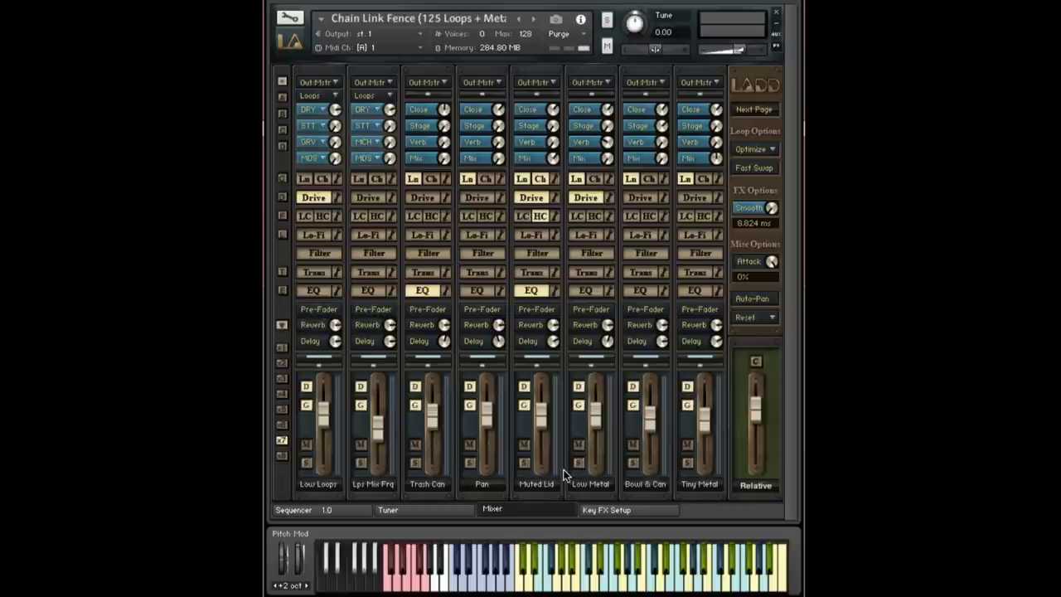
Step: Assign FX Snapshots x2 through x8 to keys C#0 through G0
{"action": "left_click", "coordinate": [592, 509]}
{"action": "left_click", "coordinate": [746, 139]}
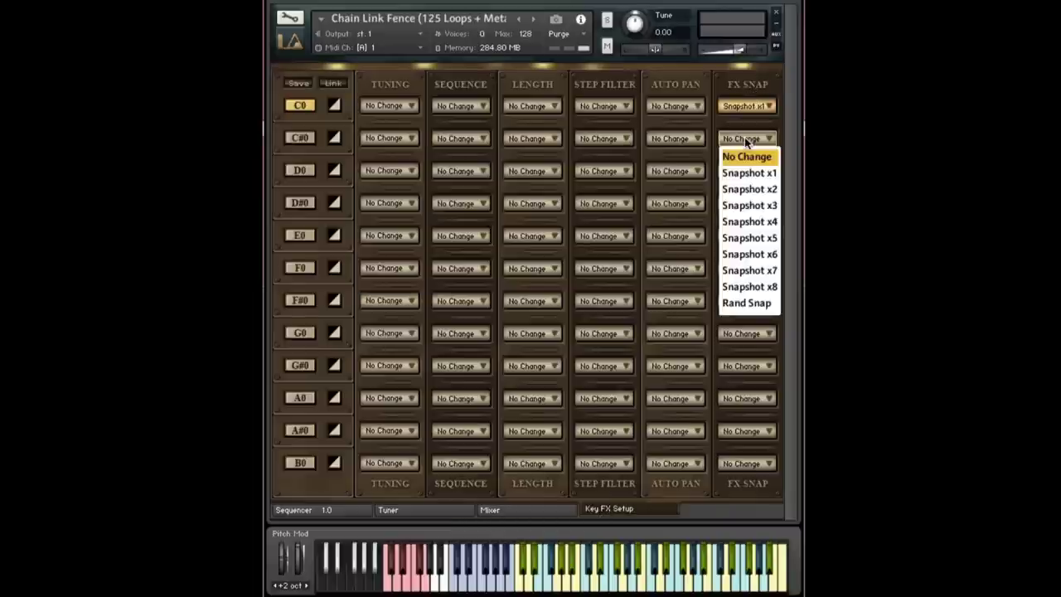
{"action": "left_click", "coordinate": [747, 189]}
{"action": "left_click", "coordinate": [745, 172]}
{"action": "left_click", "coordinate": [749, 238]}
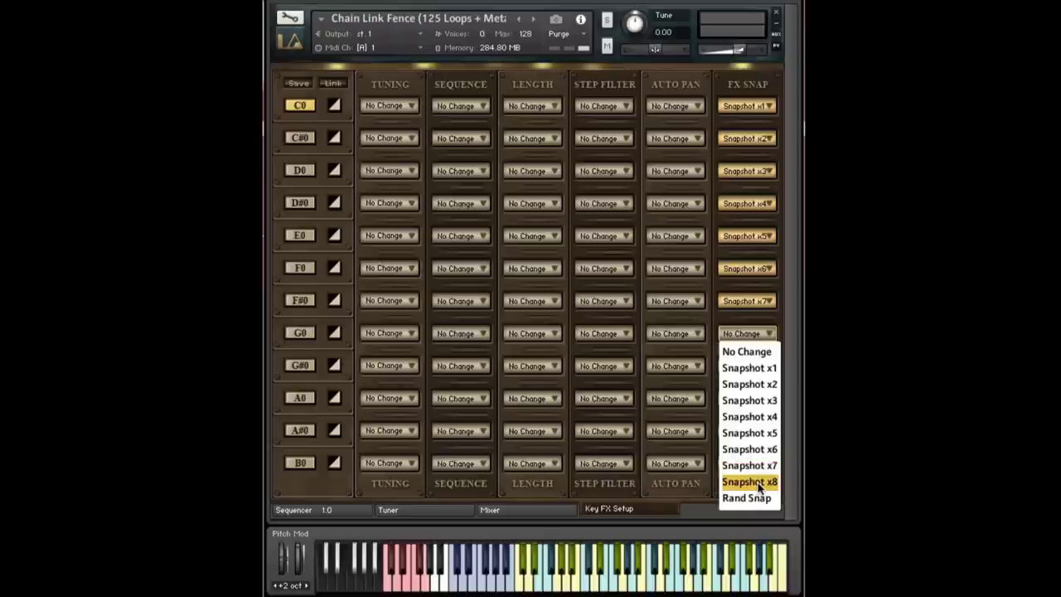
{"action": "left_click", "coordinate": [760, 483]}
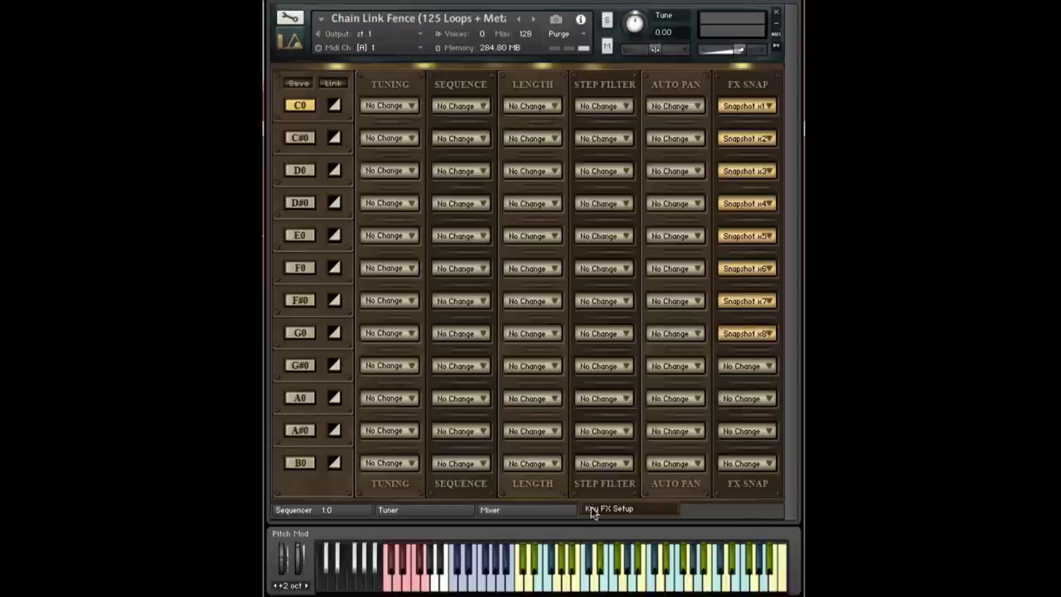
Step: On the Mixer page, play the keyswitches for snapshots x3, x1, x4 and x6, then return to Key FX Setup
{"action": "left_click", "coordinate": [539, 514]}
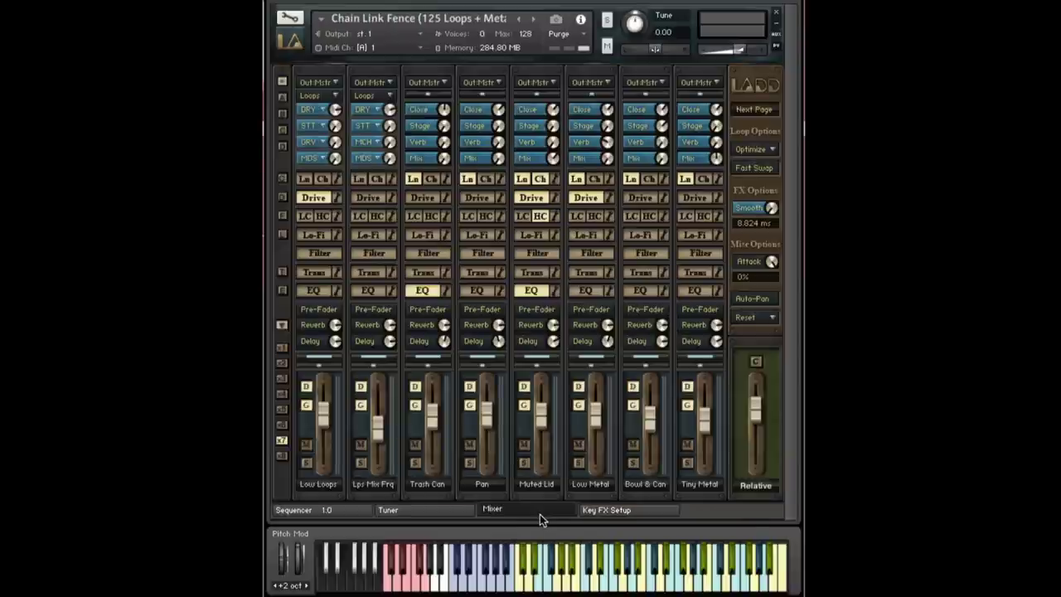
{"action": "left_click", "coordinate": [324, 576]}
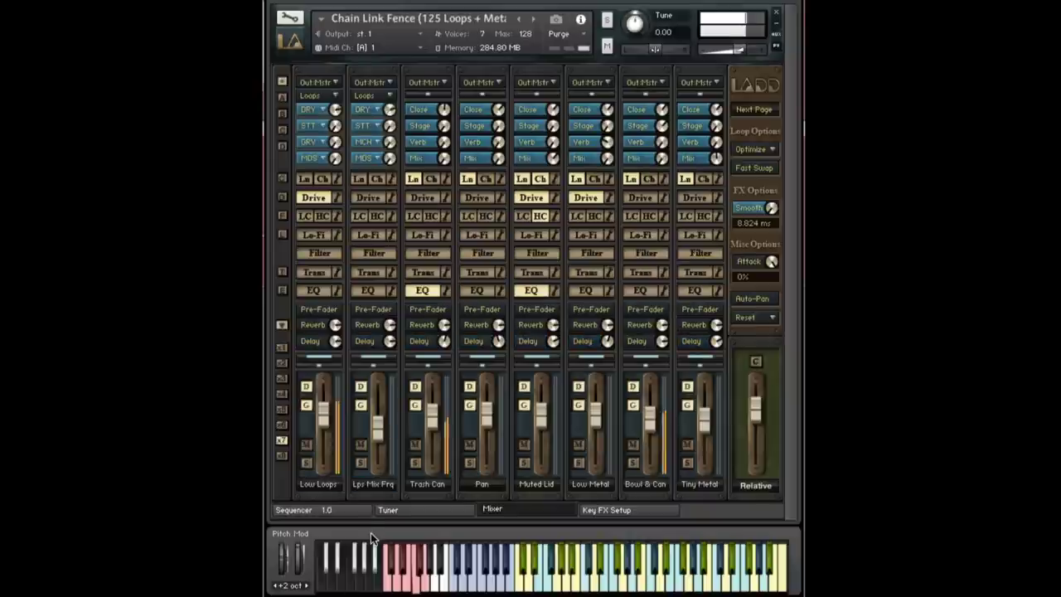
{"action": "left_click", "coordinate": [330, 585]}
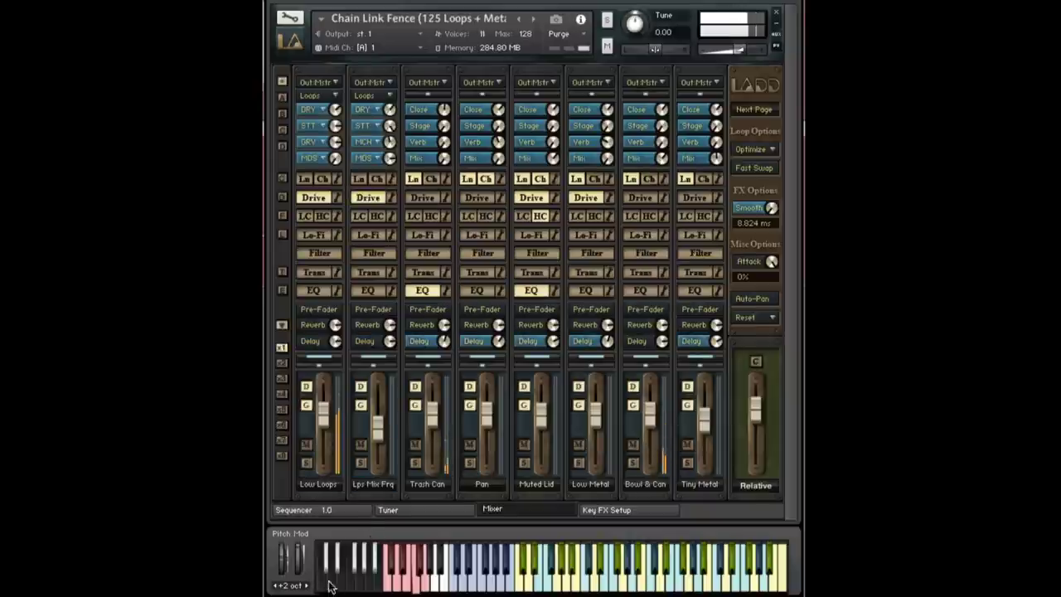
{"action": "left_click", "coordinate": [337, 572]}
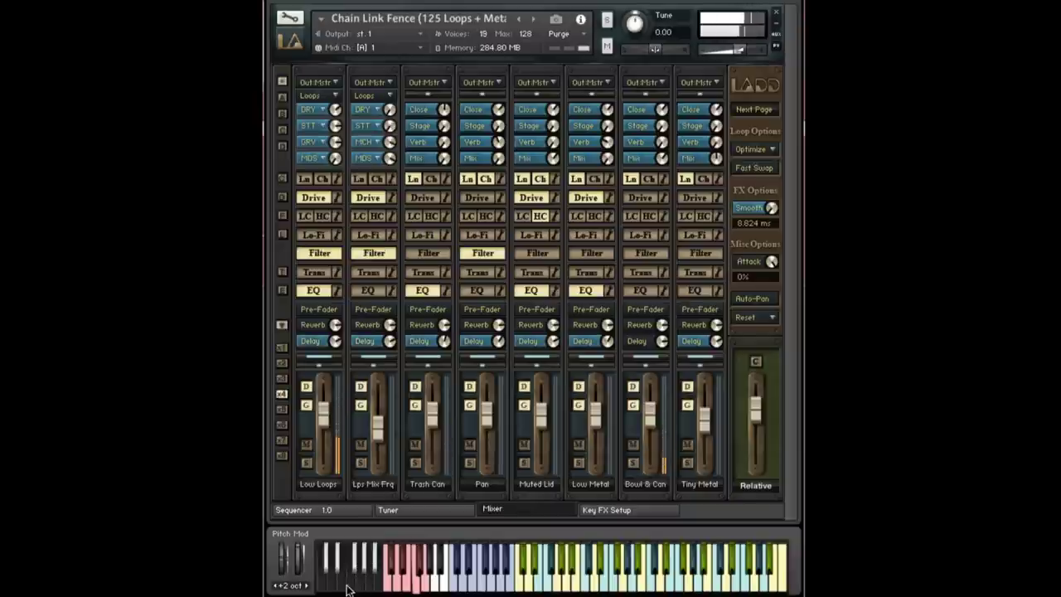
{"action": "left_click", "coordinate": [349, 589]}
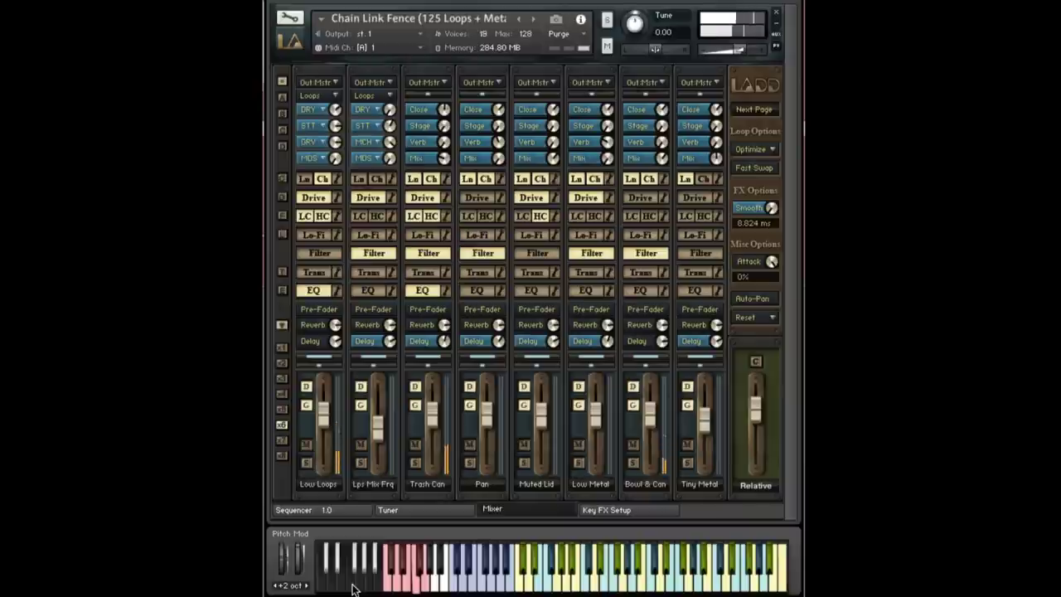
{"action": "left_click", "coordinate": [644, 511]}
{"action": "left_click", "coordinate": [727, 367]}
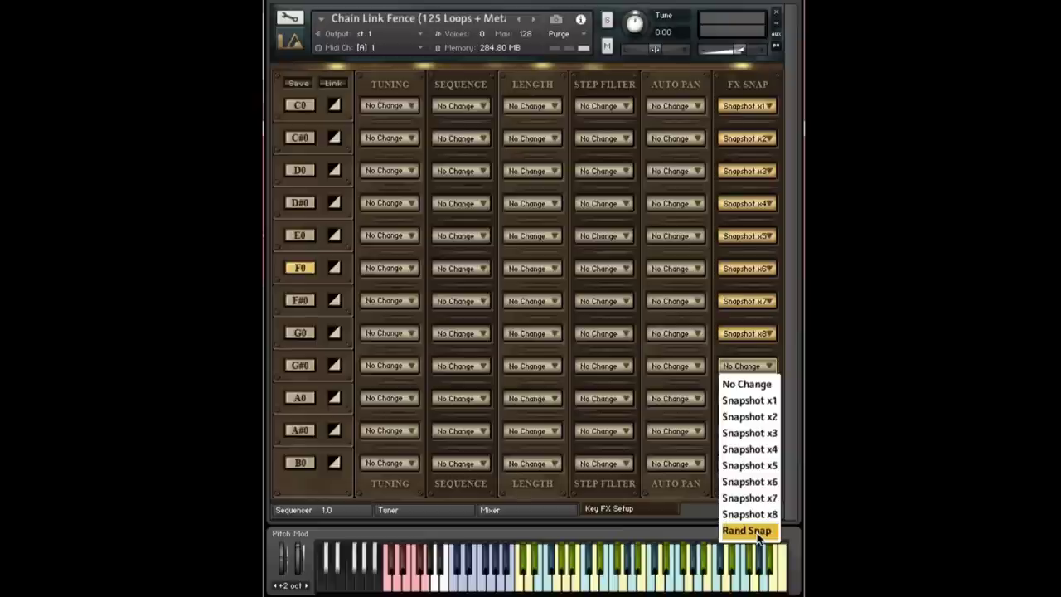
{"action": "left_click", "coordinate": [327, 176]}
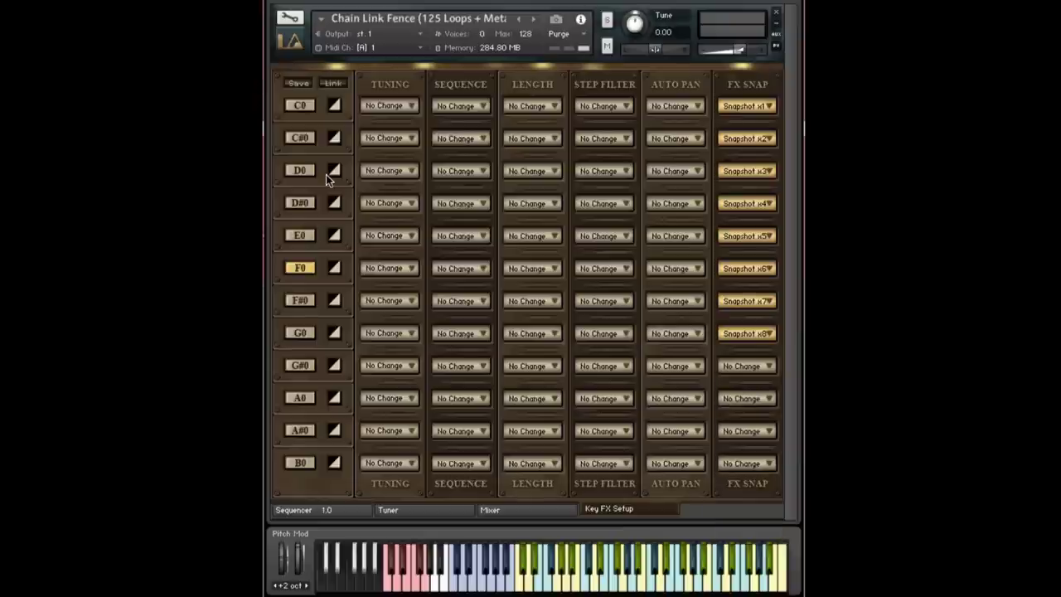
{"action": "left_click", "coordinate": [299, 83]}
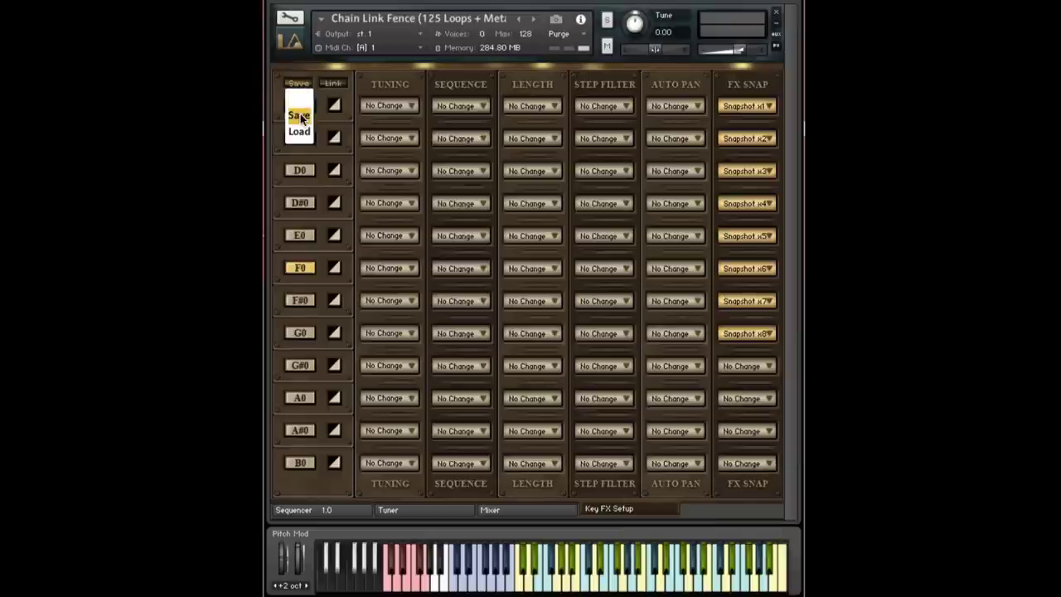
{"action": "left_click", "coordinate": [403, 83]}
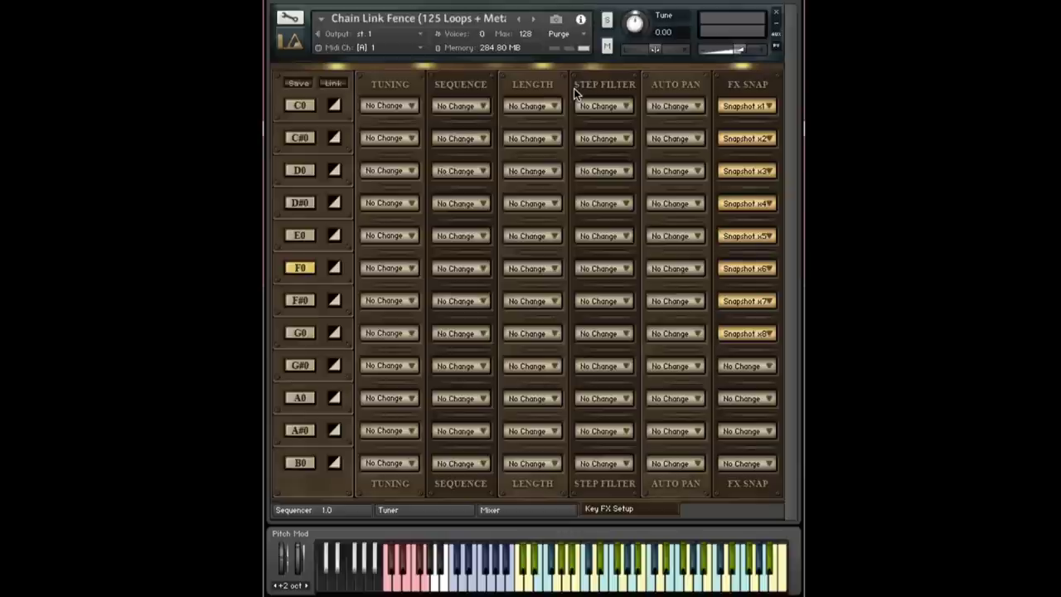
Step: Set C0's FX Snap to No Change, leaving its auto pan untouched, and select the C#0 row
{"action": "left_click", "coordinate": [686, 109]}
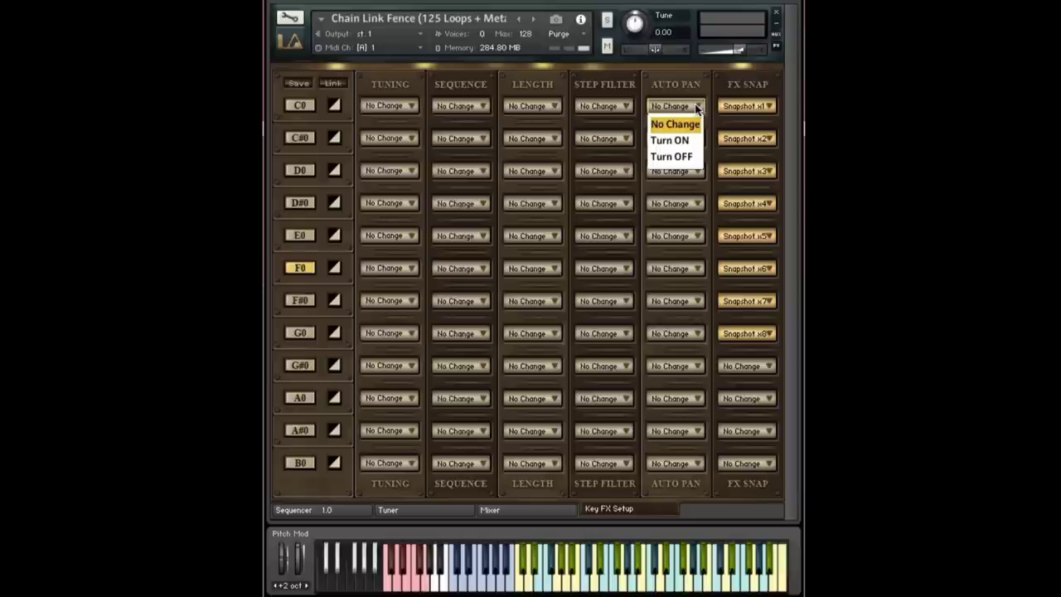
{"action": "left_click", "coordinate": [696, 109]}
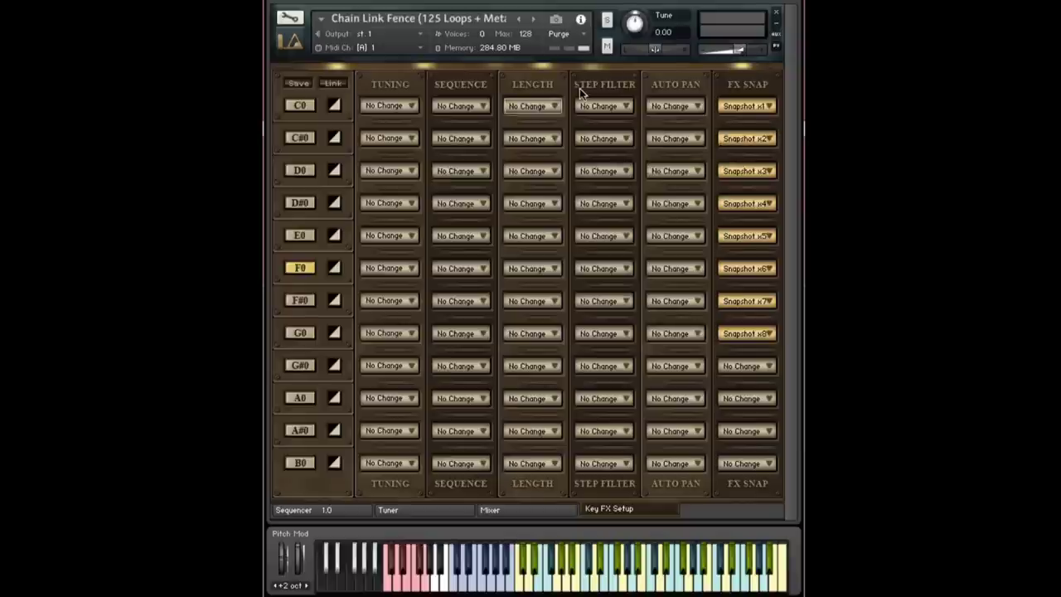
{"action": "left_click", "coordinate": [751, 108]}
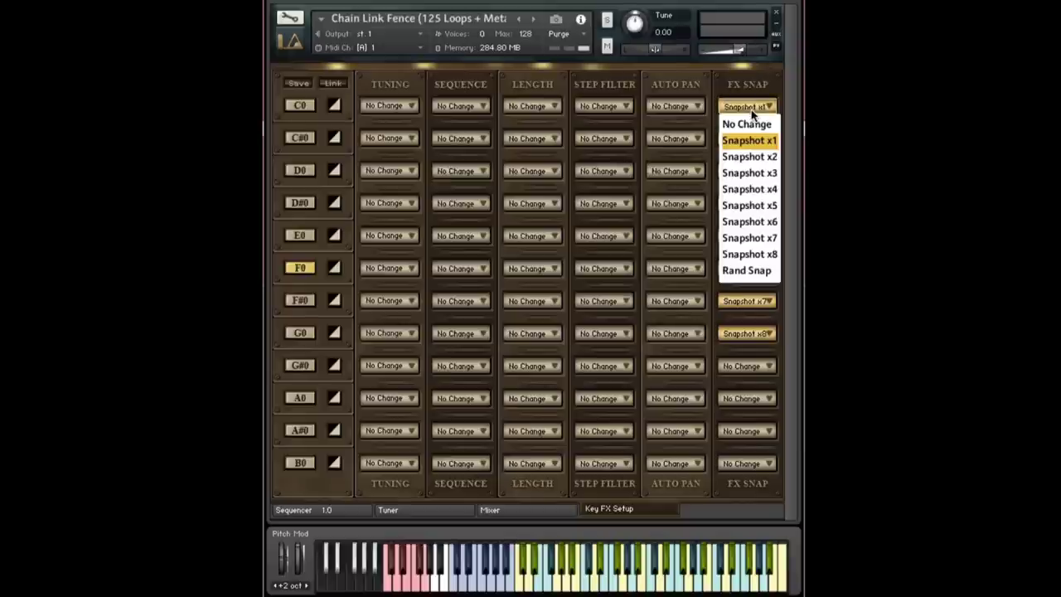
{"action": "left_click", "coordinate": [764, 129]}
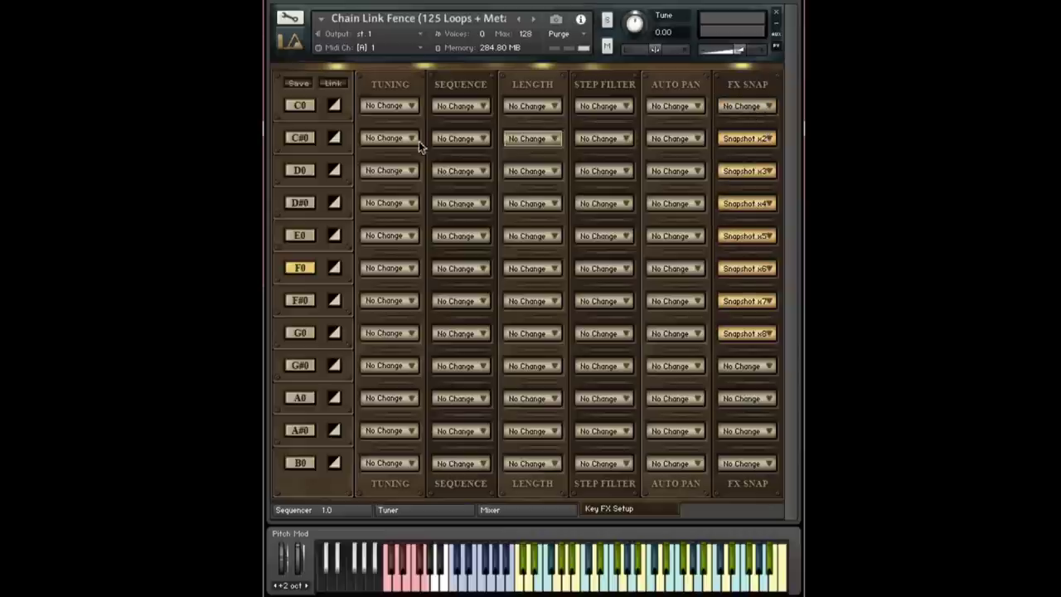
{"action": "left_click", "coordinate": [312, 142]}
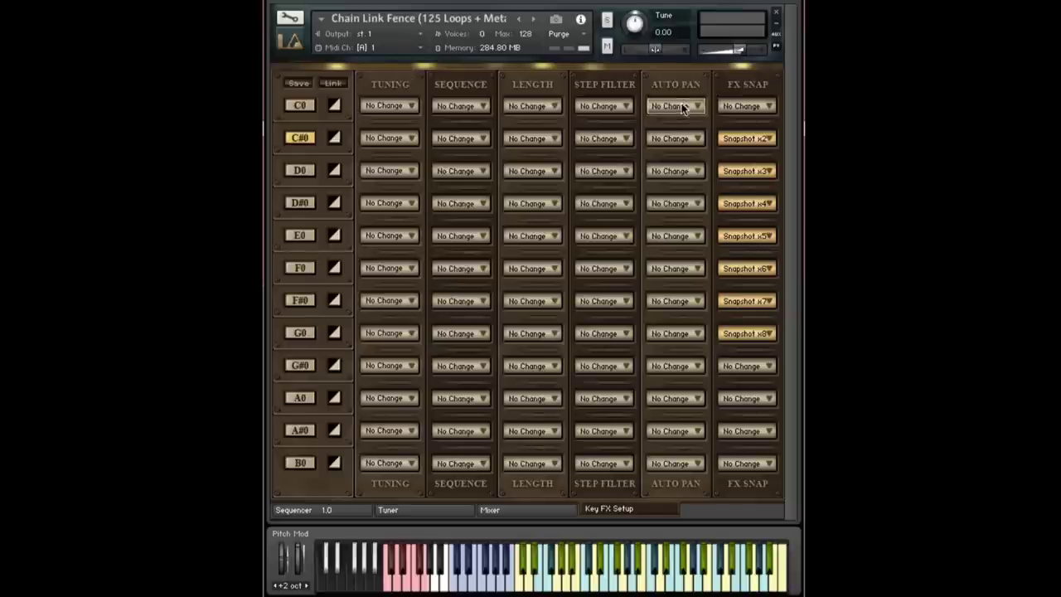
Step: Open C0's Step Filter choices and close them without changing anything
{"action": "left_click", "coordinate": [609, 111]}
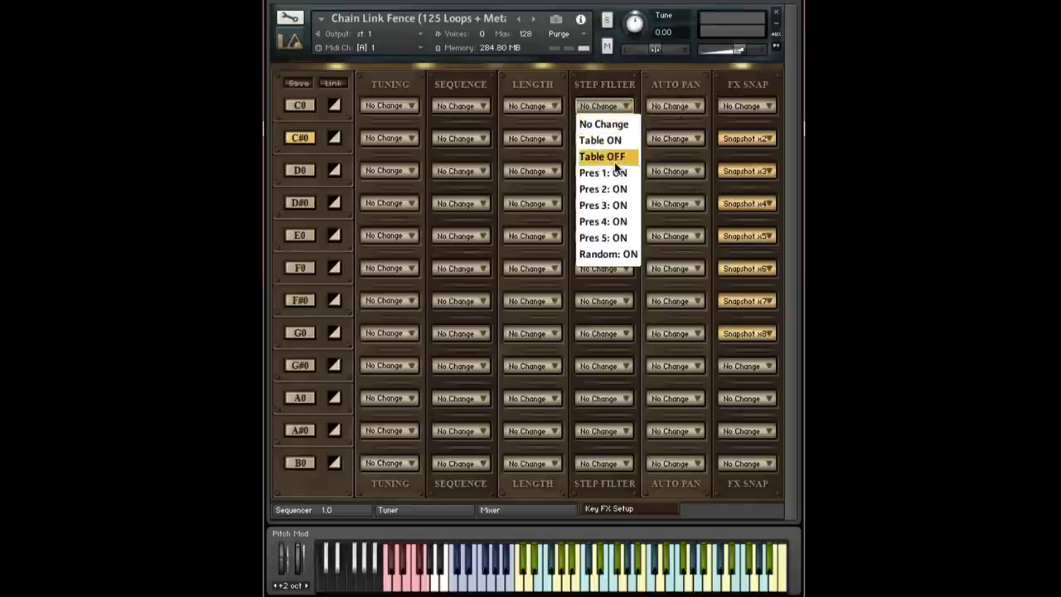
{"action": "left_click", "coordinate": [354, 183]}
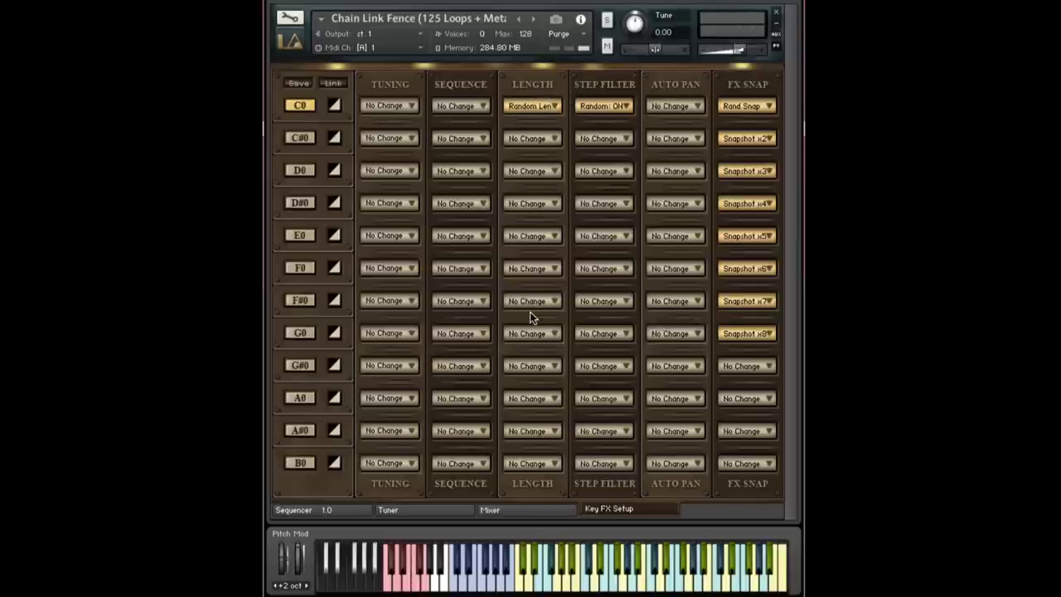
Step: Give key C0 FX Snap Snapshot x6, step filter Pres 2: ON and length 90% Len
{"action": "left_click", "coordinate": [320, 510]}
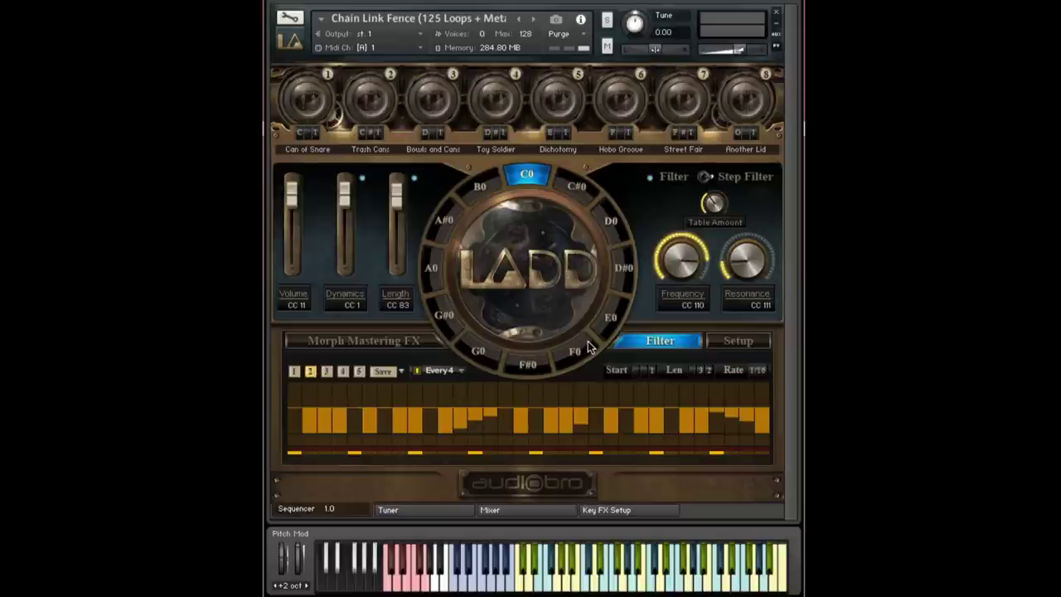
{"action": "left_click", "coordinate": [538, 510]}
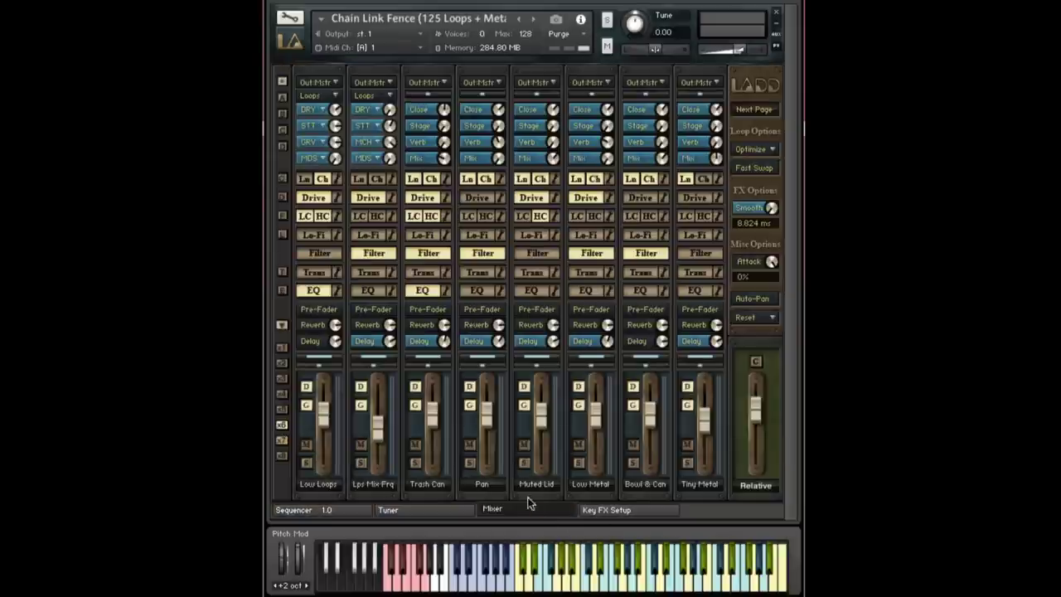
{"action": "left_click", "coordinate": [624, 508]}
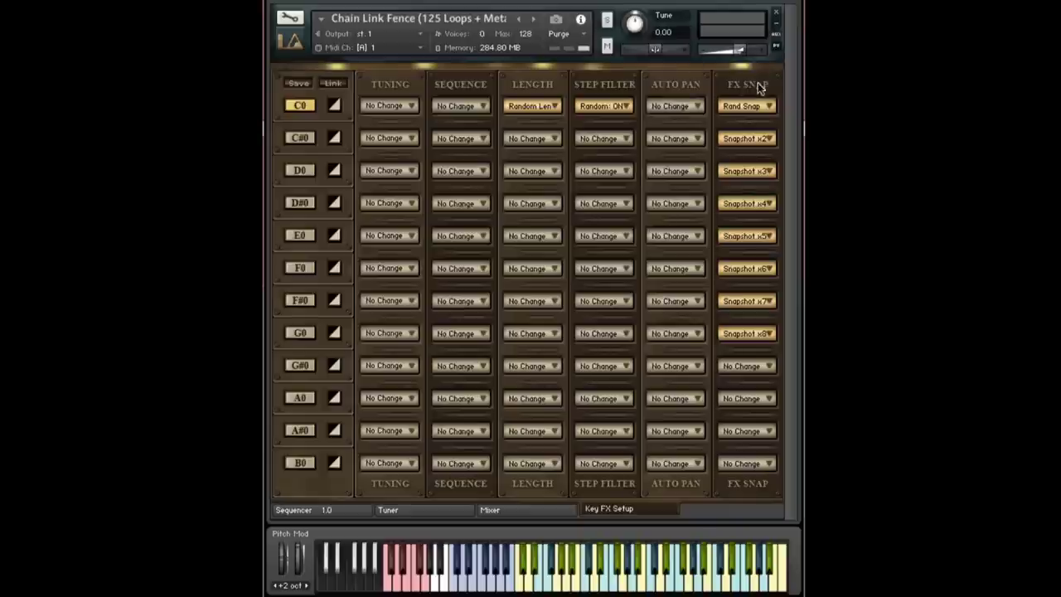
{"action": "left_click", "coordinate": [750, 105]}
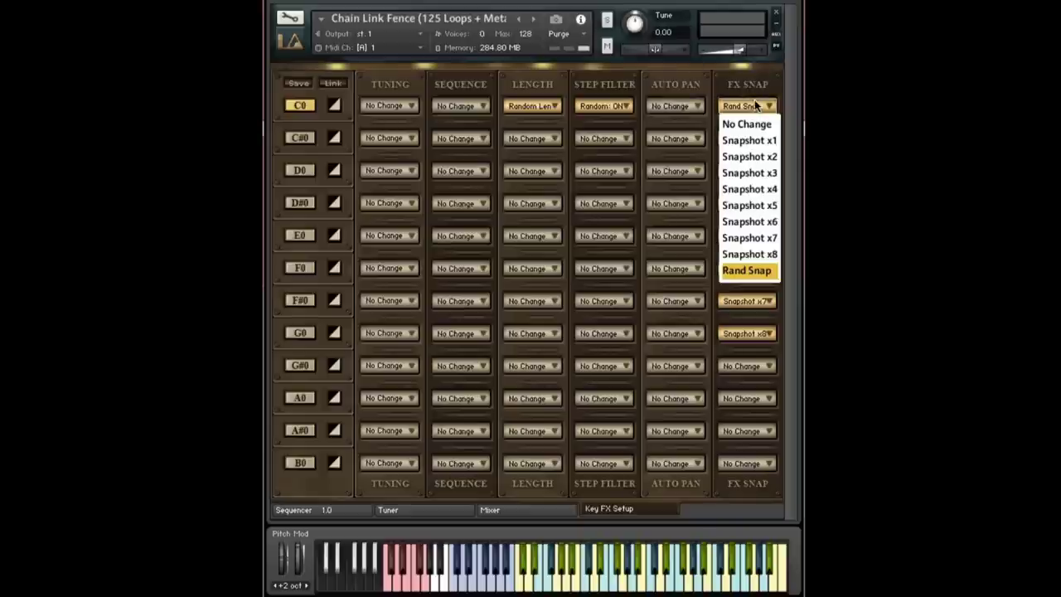
{"action": "left_click", "coordinate": [749, 221]}
{"action": "left_click", "coordinate": [582, 94]}
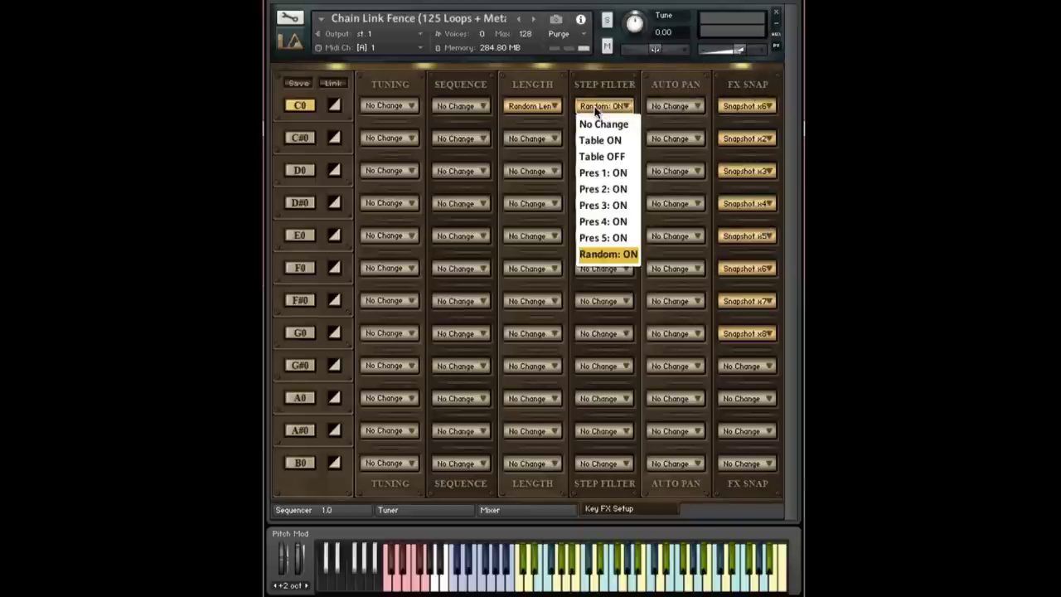
{"action": "left_click", "coordinate": [597, 190]}
{"action": "left_click", "coordinate": [530, 106]}
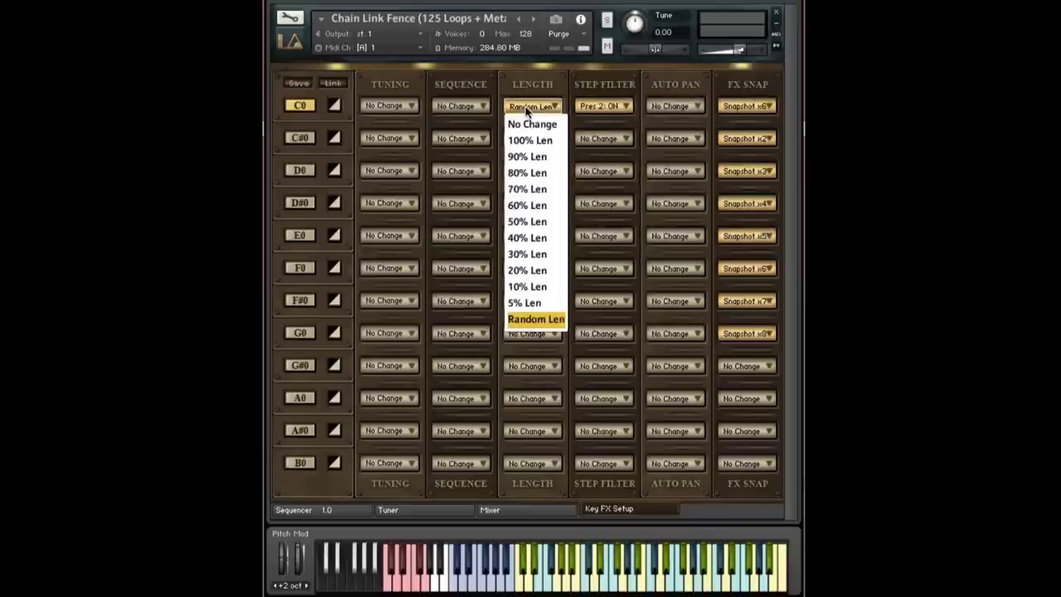
{"action": "left_click", "coordinate": [541, 165]}
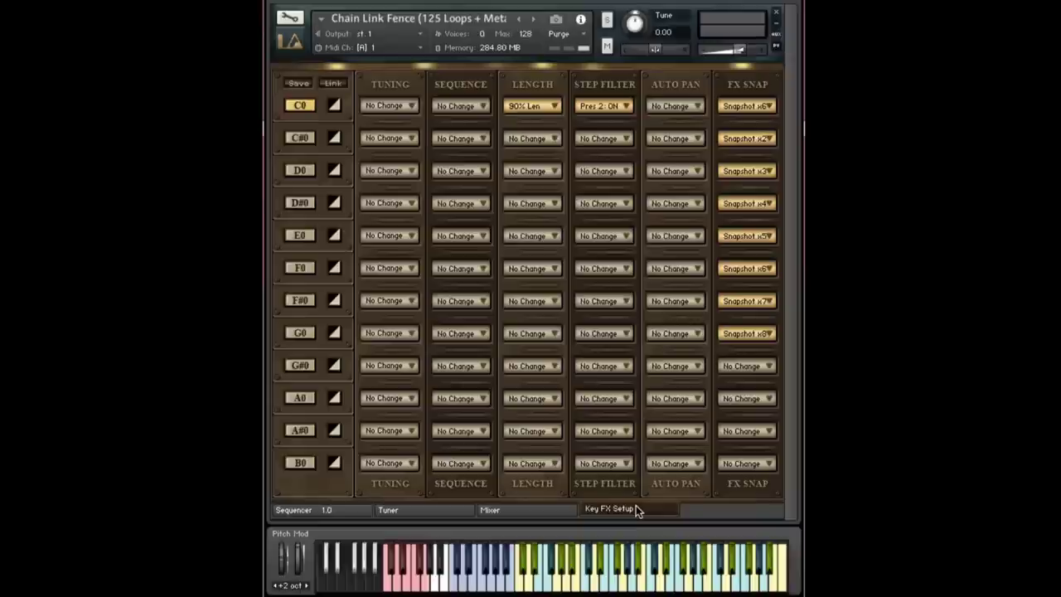
Step: Link the Length column, reset it to No Change, then set keys C0–B0 to 50% Len
{"action": "left_click", "coordinate": [542, 84]}
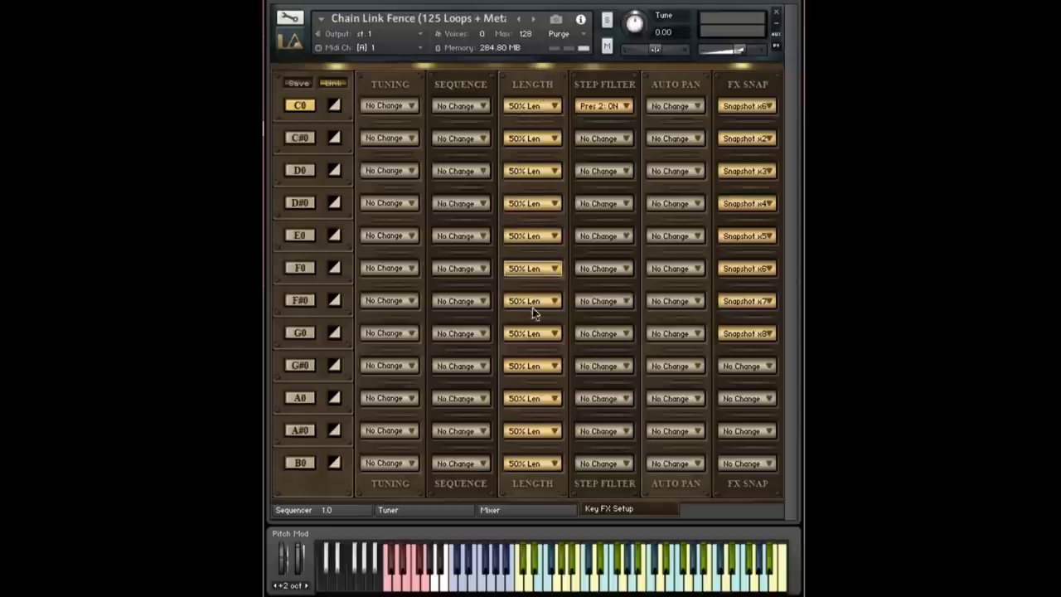
{"action": "left_click", "coordinate": [531, 107]}
{"action": "left_click", "coordinate": [531, 123]}
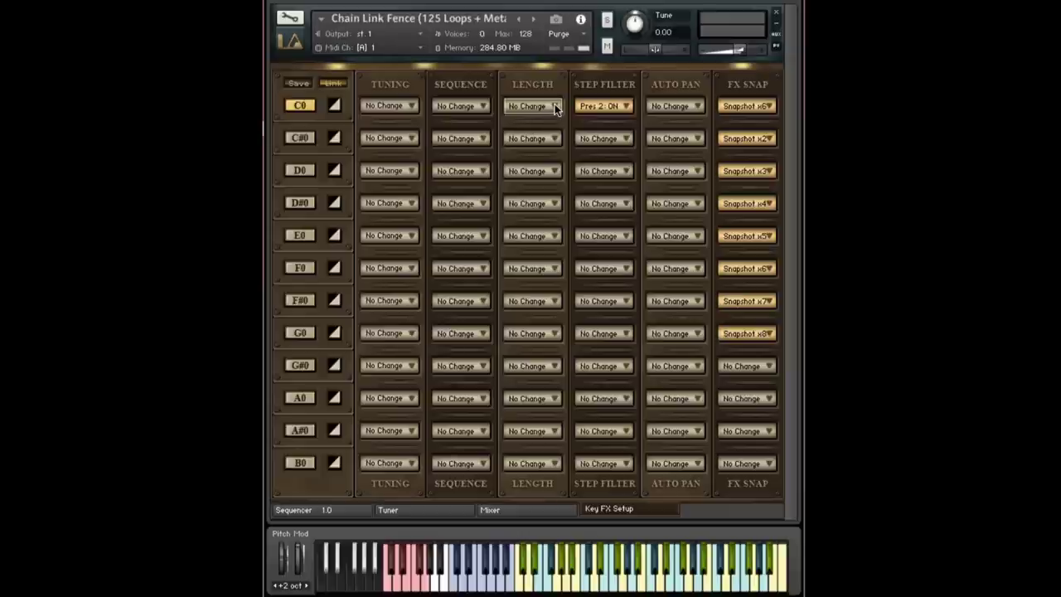
{"action": "left_click", "coordinate": [554, 106]}
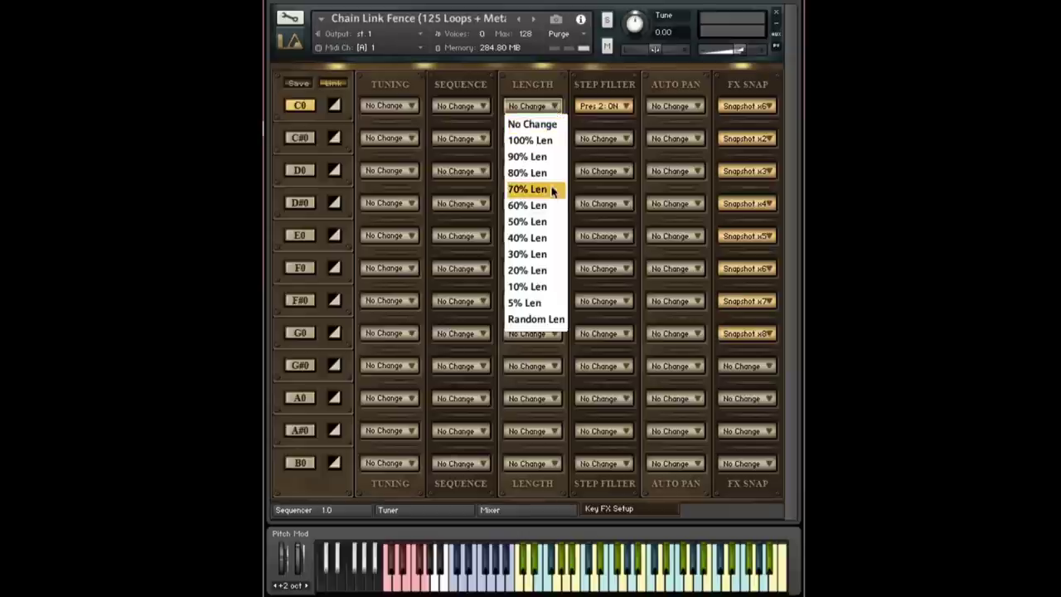
{"action": "left_click", "coordinate": [542, 221]}
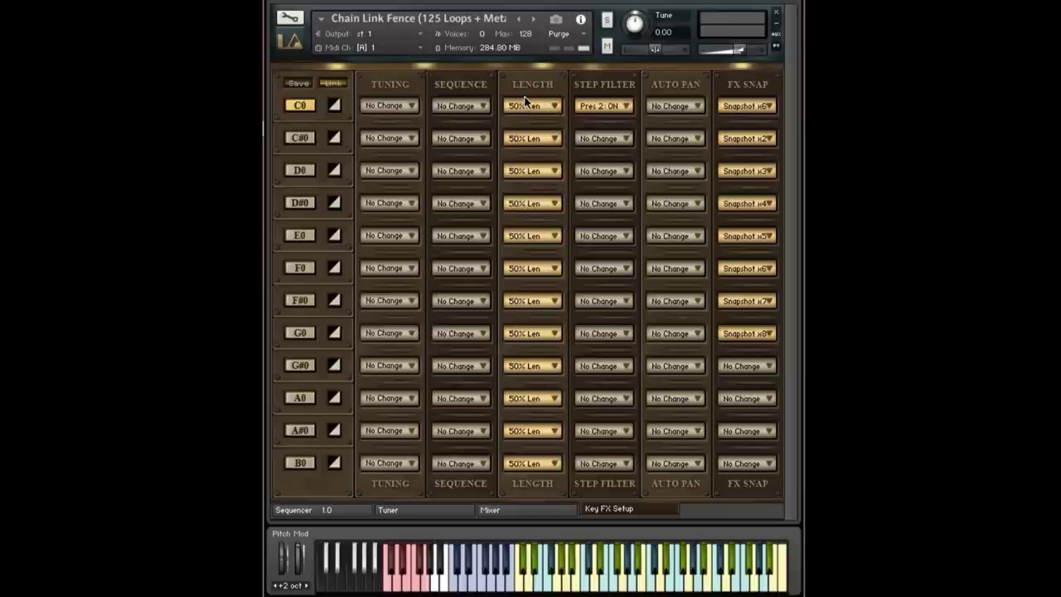